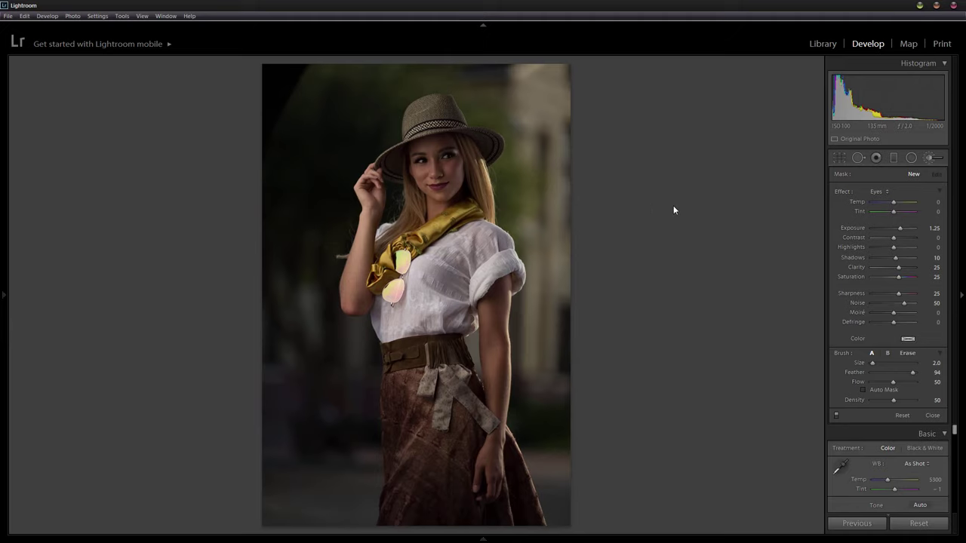
Close the Adjustment Brush panel so the global Basic and HSL settings show.
{"action": "key", "text": "k"}
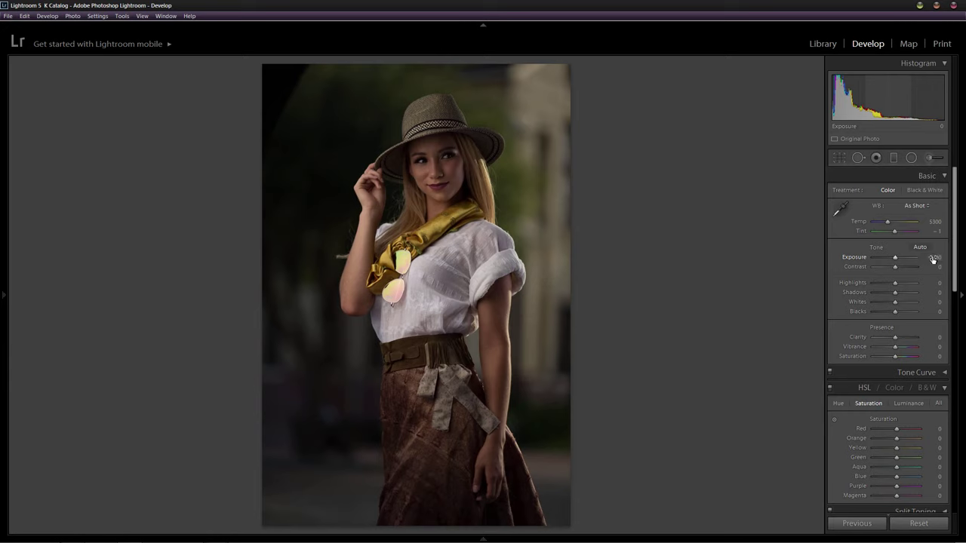
Set Basic panel Exposure to +0.50 and the white balance Temp to 5200.
{"action": "left_click_drag", "start_coordinate": [931, 258], "coordinate": [949, 258]}
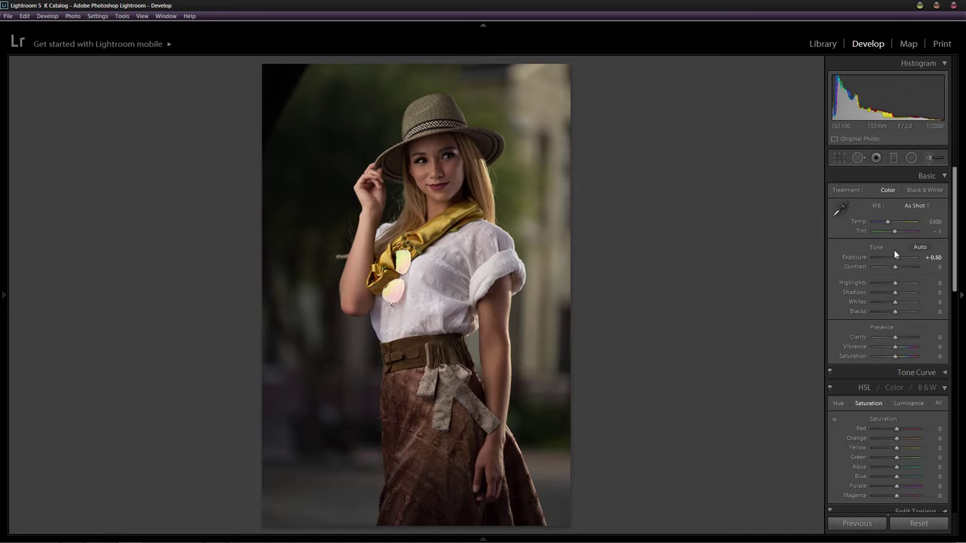
{"action": "left_click", "coordinate": [935, 224]}
{"action": "type", "text": "5200"}
{"action": "key", "text": "Return"}
At 1:1 zoom on the face, set Detail Sharpening Amount to 60.
{"action": "scroll", "coordinate": [932, 260], "scroll_direction": "down", "scroll_amount": 3}
{"action": "scroll", "coordinate": [929, 265], "scroll_direction": "down", "scroll_amount": 3}
{"action": "scroll", "coordinate": [930, 265], "scroll_direction": "down", "scroll_amount": 2}
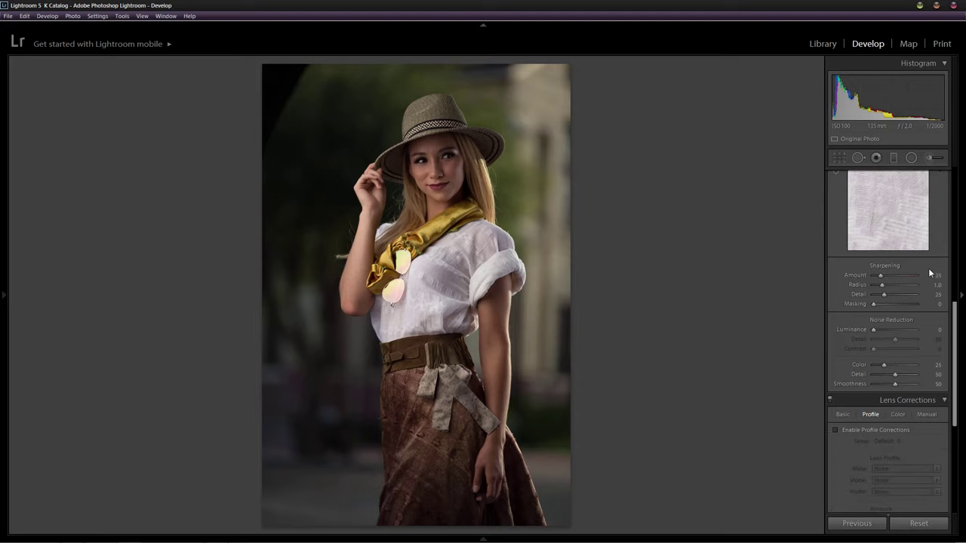
{"action": "scroll", "coordinate": [933, 279], "scroll_direction": "up", "scroll_amount": 1}
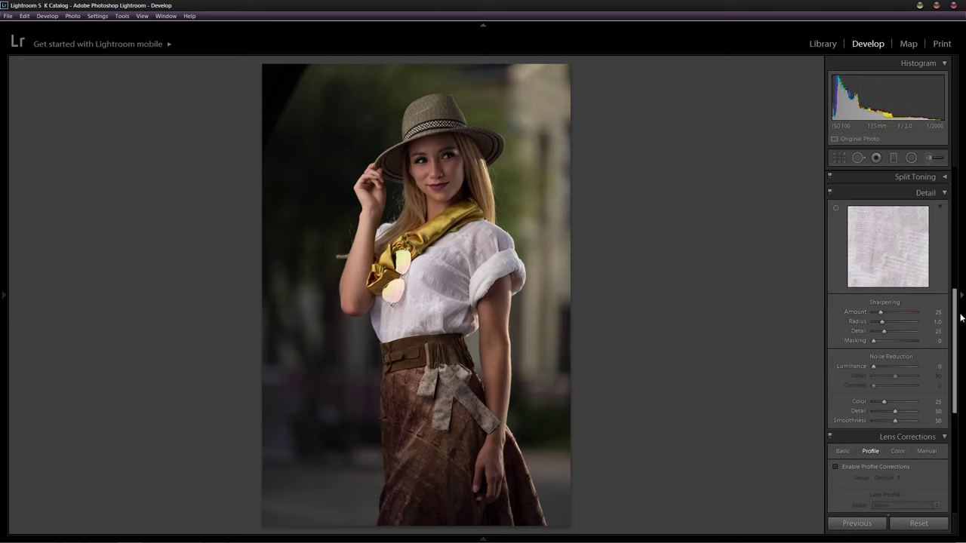
{"action": "left_click", "coordinate": [435, 156]}
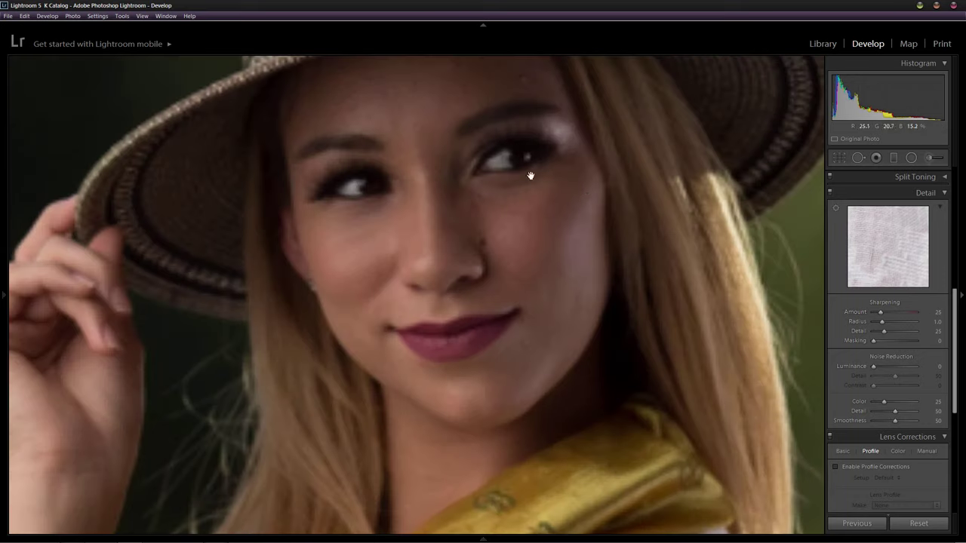
{"action": "left_click", "coordinate": [933, 312]}
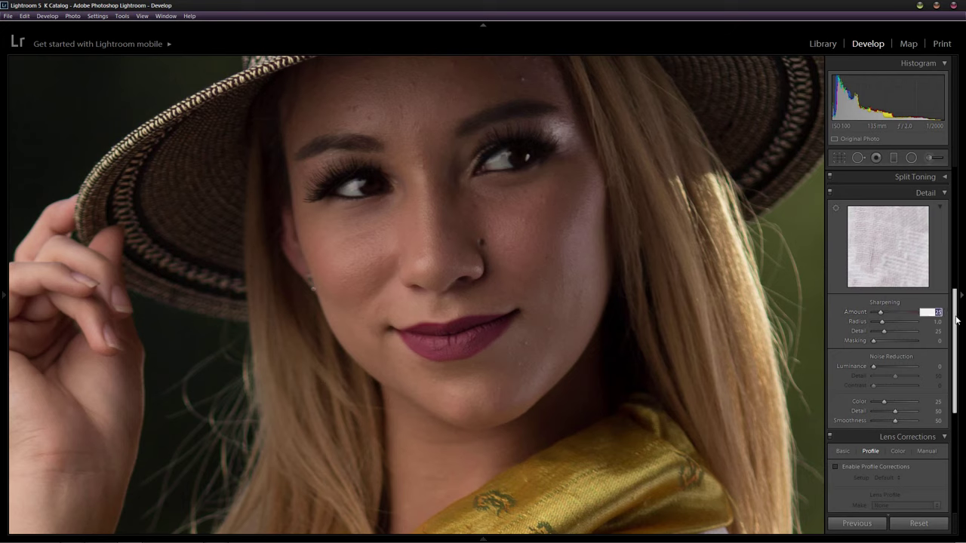
{"action": "type", "text": "60"}
{"action": "key", "text": "Return"}
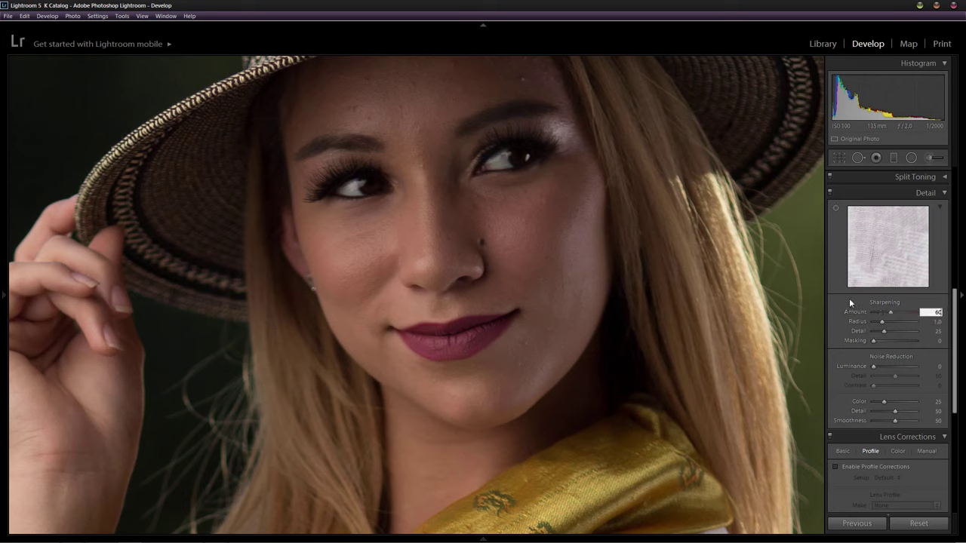
{"action": "key", "text": "Return"}
Return to the full-photo view and enable lens Profile Corrections for the Canon EF 135mm.
{"action": "scroll", "coordinate": [915, 336], "scroll_direction": "down", "scroll_amount": 3}
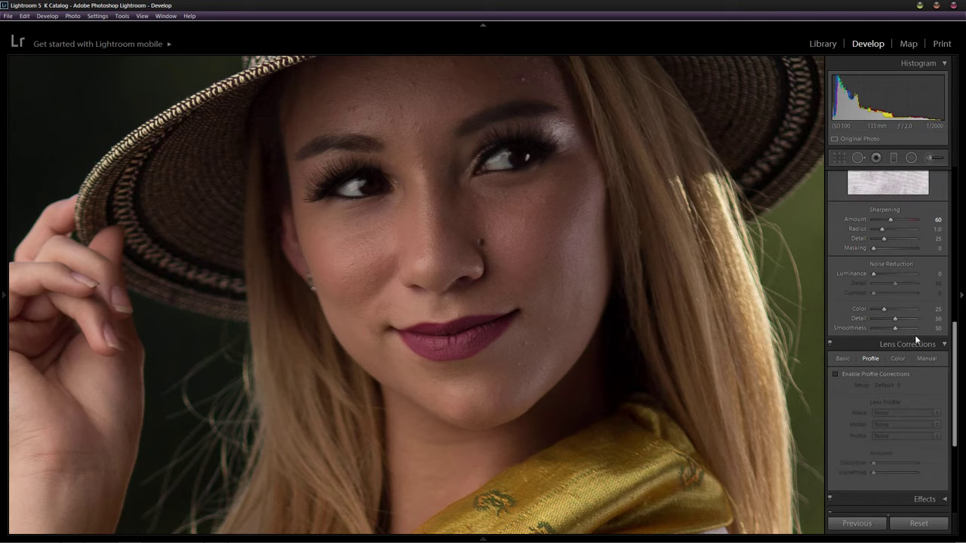
{"action": "left_click", "coordinate": [679, 280]}
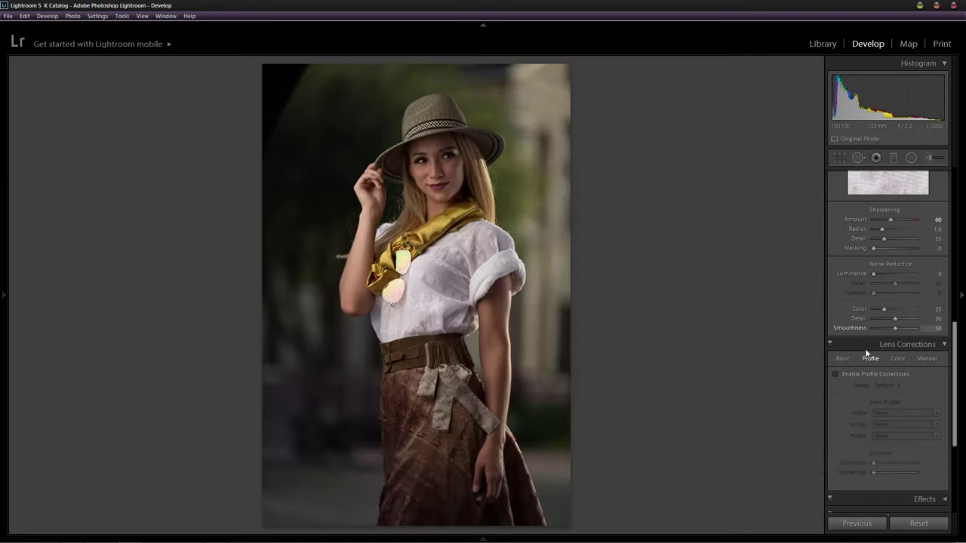
{"action": "left_click", "coordinate": [834, 375]}
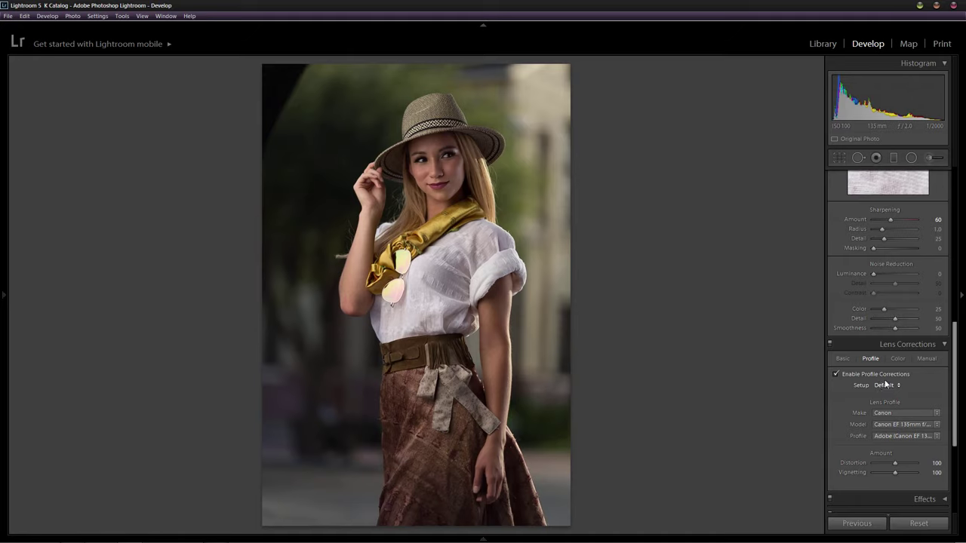
Lower the lens profile Vignetting correction from 87 to about 25.
{"action": "left_click", "coordinate": [933, 471]}
{"action": "type", "text": "87"}
{"action": "key", "text": "Return"}
{"action": "left_click_drag", "start_coordinate": [890, 472], "coordinate": [877, 472]}
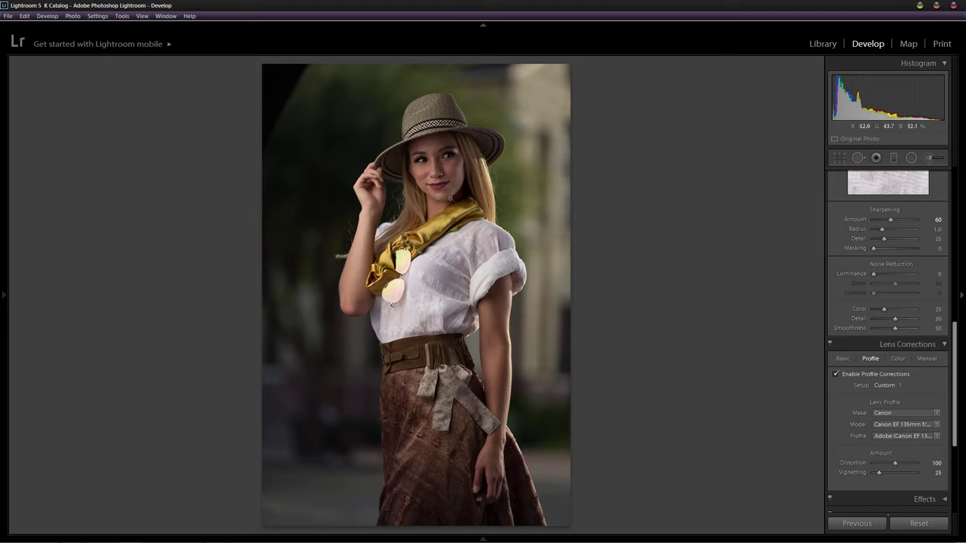
{"action": "scroll", "coordinate": [887, 396], "scroll_direction": "down", "scroll_amount": 5}
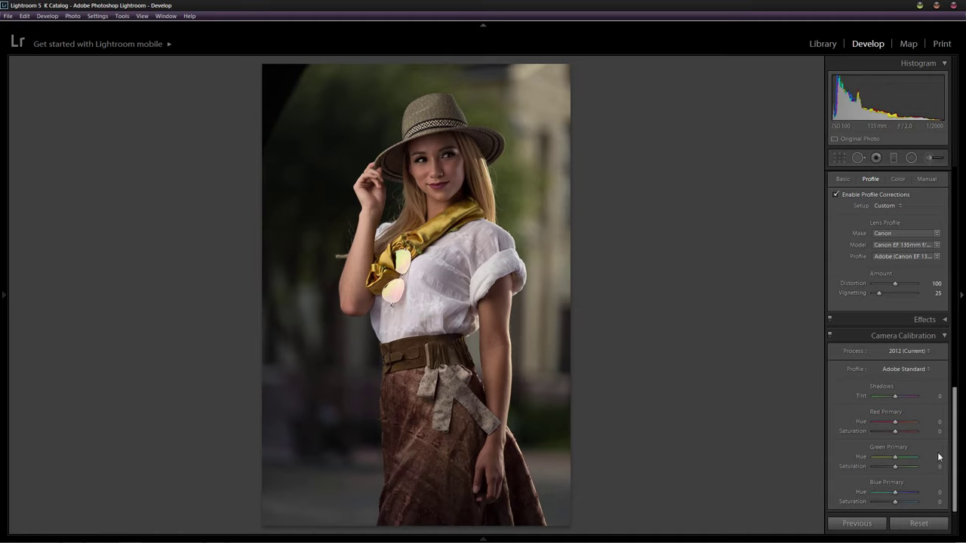
Set Camera Calibration Blue Primary Saturation to +60, then move up to the HSL saturation settings.
{"action": "left_click", "coordinate": [937, 502]}
{"action": "type", "text": "60"}
{"action": "key", "text": "Return"}
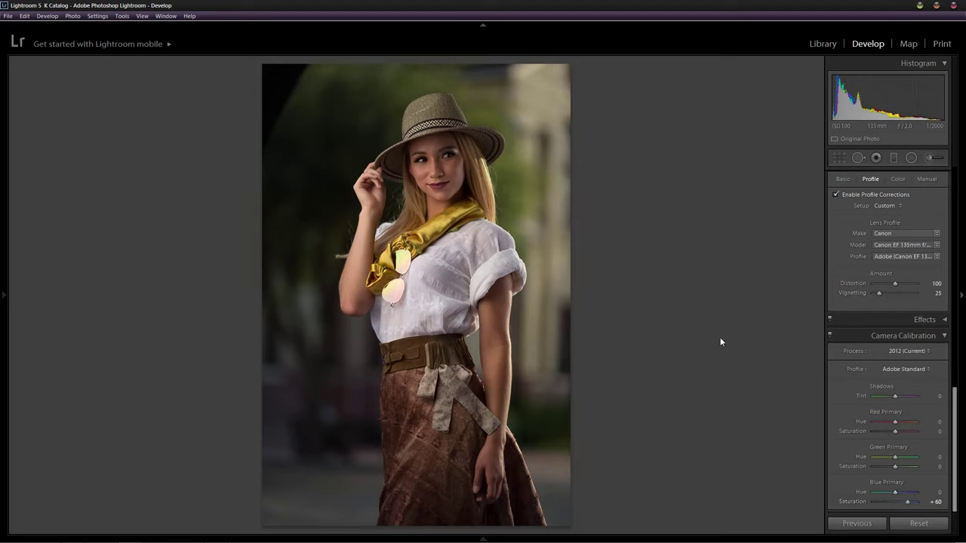
{"action": "scroll", "coordinate": [929, 425], "scroll_direction": "up", "scroll_amount": 5}
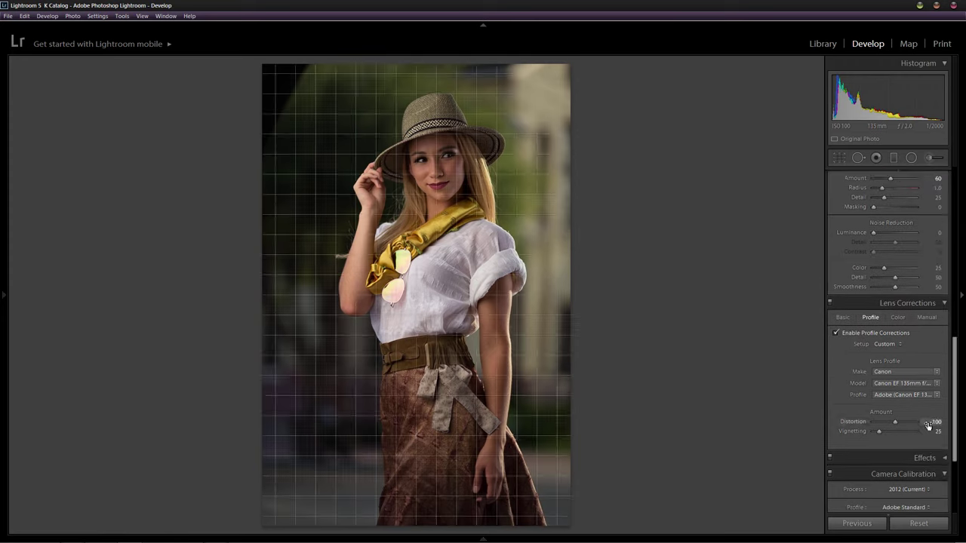
{"action": "scroll", "coordinate": [929, 425], "scroll_direction": "up", "scroll_amount": 5}
{"action": "scroll", "coordinate": [930, 425], "scroll_direction": "up", "scroll_amount": 4}
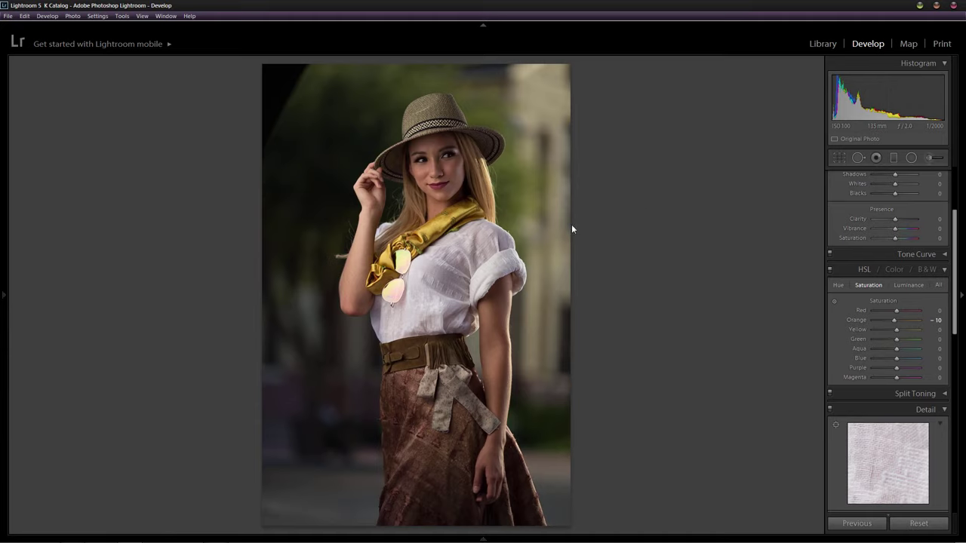
Switch to the Adjustment Brush with the Exposure effect preset (1.00 exposure, size 15).
{"action": "scroll", "coordinate": [941, 338], "scroll_direction": "up", "scroll_amount": 3}
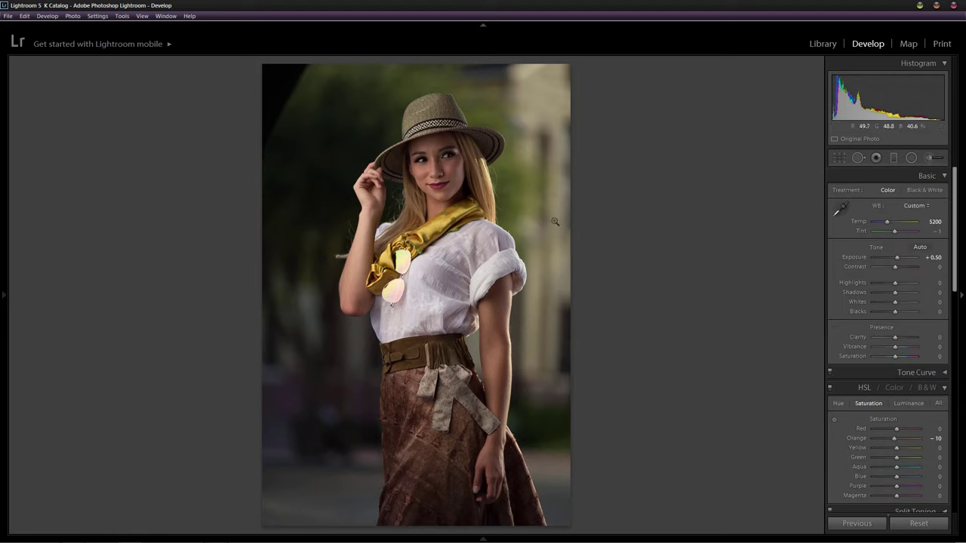
{"action": "key", "text": "k"}
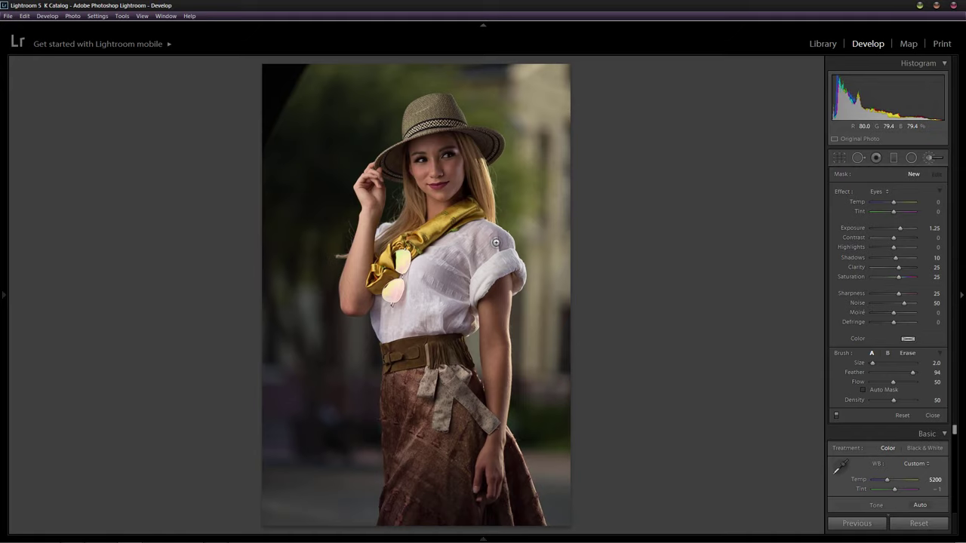
{"action": "scroll", "coordinate": [473, 233], "scroll_direction": "up", "scroll_amount": 3}
{"action": "scroll", "coordinate": [450, 231], "scroll_direction": "down", "scroll_amount": 3}
{"action": "scroll", "coordinate": [450, 231], "scroll_direction": "up", "scroll_amount": 1}
{"action": "left_click", "coordinate": [869, 190]}
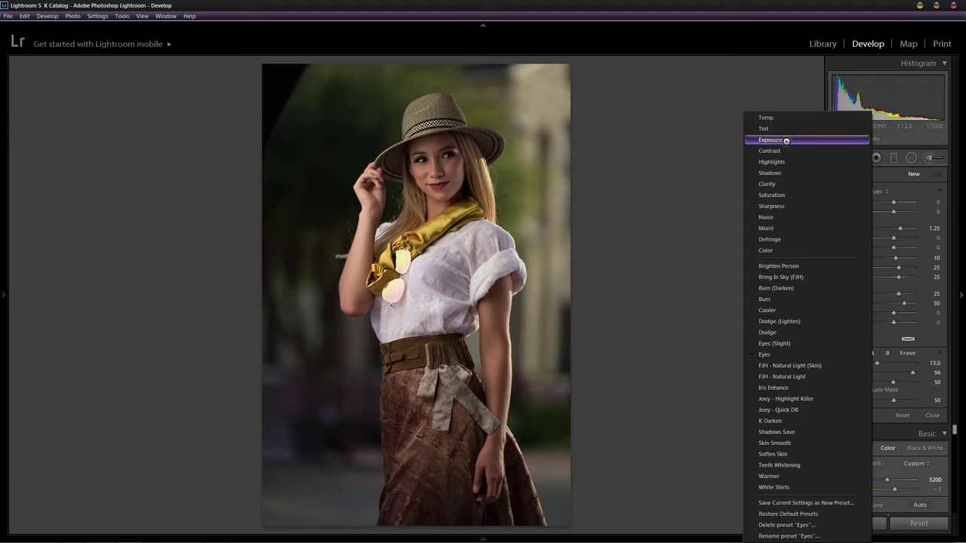
{"action": "left_click", "coordinate": [785, 140]}
{"action": "scroll", "coordinate": [441, 198], "scroll_direction": "up", "scroll_amount": 1}
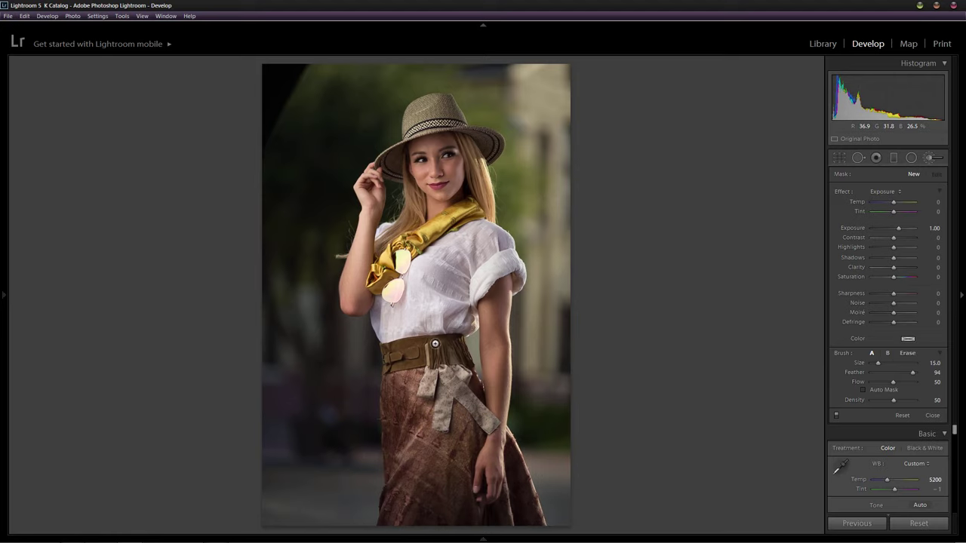
Add a brightening brush pin on the white shirt and paint over it.
{"action": "left_click", "coordinate": [431, 319]}
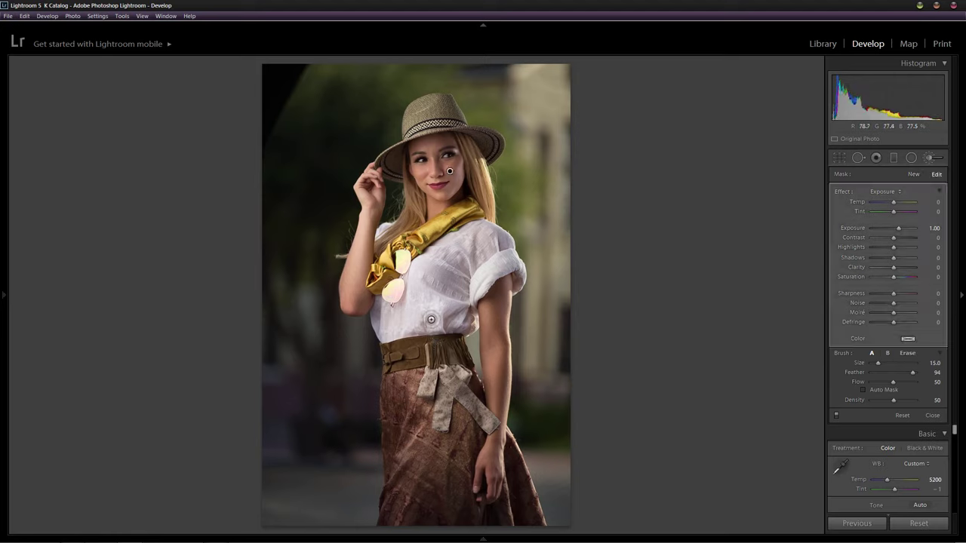
{"action": "scroll", "coordinate": [430, 319], "scroll_direction": "up", "scroll_amount": 3}
{"action": "left_click_drag", "start_coordinate": [427, 306], "coordinate": [422, 304]}
{"action": "scroll", "coordinate": [424, 302], "scroll_direction": "down", "scroll_amount": 4}
{"action": "scroll", "coordinate": [423, 446], "scroll_direction": "up", "scroll_amount": 3}
{"action": "scroll", "coordinate": [423, 445], "scroll_direction": "up", "scroll_amount": 2}
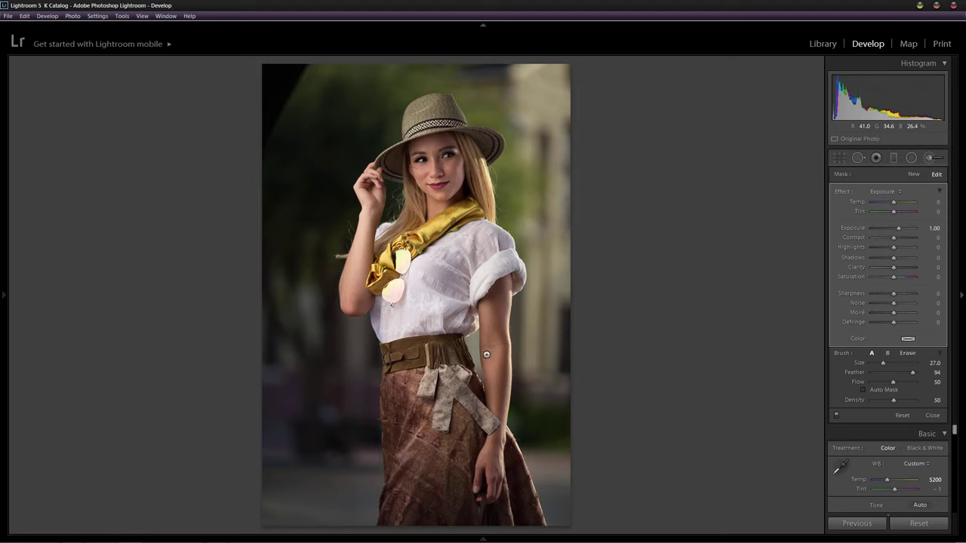
{"action": "scroll", "coordinate": [483, 416], "scroll_direction": "down", "scroll_amount": 2}
{"action": "scroll", "coordinate": [467, 377], "scroll_direction": "down", "scroll_amount": 1}
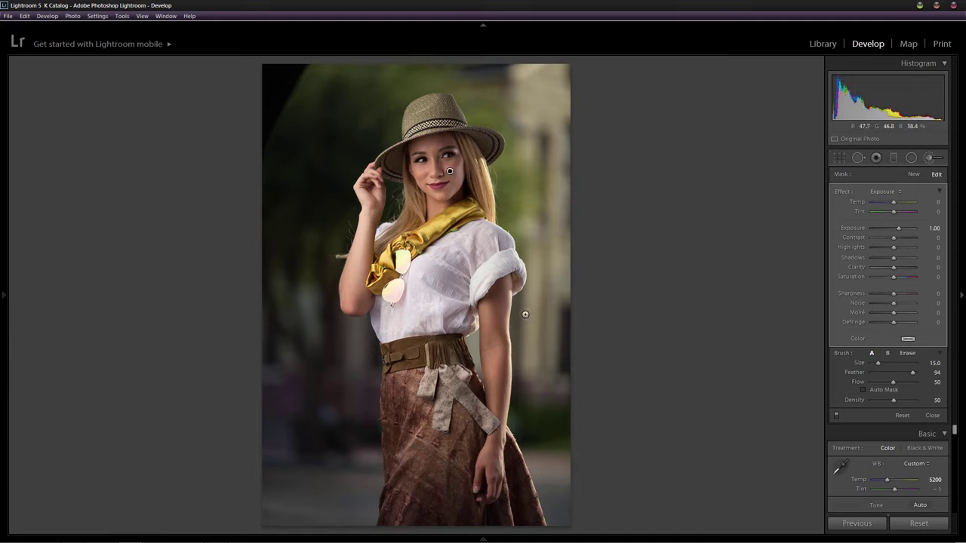
Move the face adjustment toward the nose and mouth and slightly lower its exposure.
{"action": "key", "text": "k"}
{"action": "key", "text": "k"}
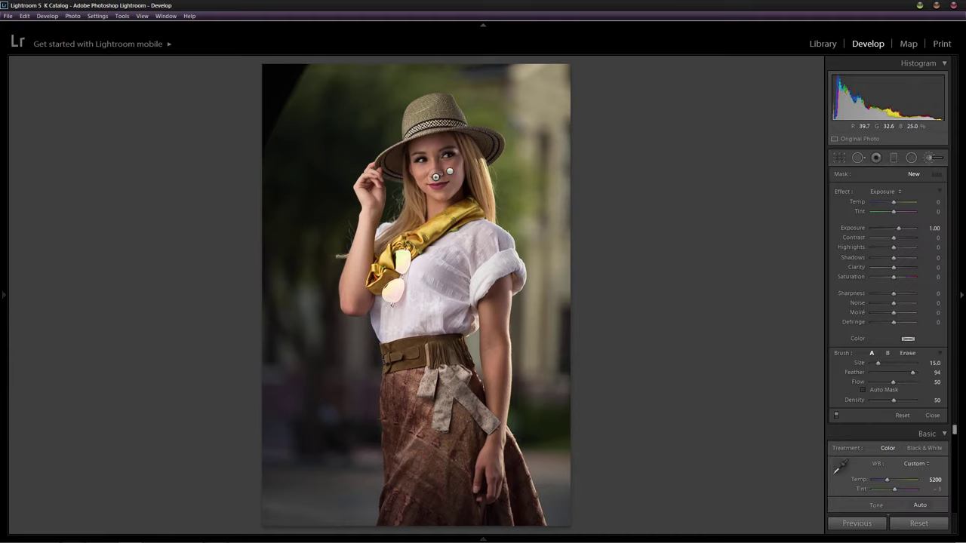
{"action": "left_click_drag", "start_coordinate": [429, 153], "coordinate": [450, 172]}
{"action": "key", "text": "o"}
{"action": "left_click_drag", "start_coordinate": [448, 154], "coordinate": [441, 178]}
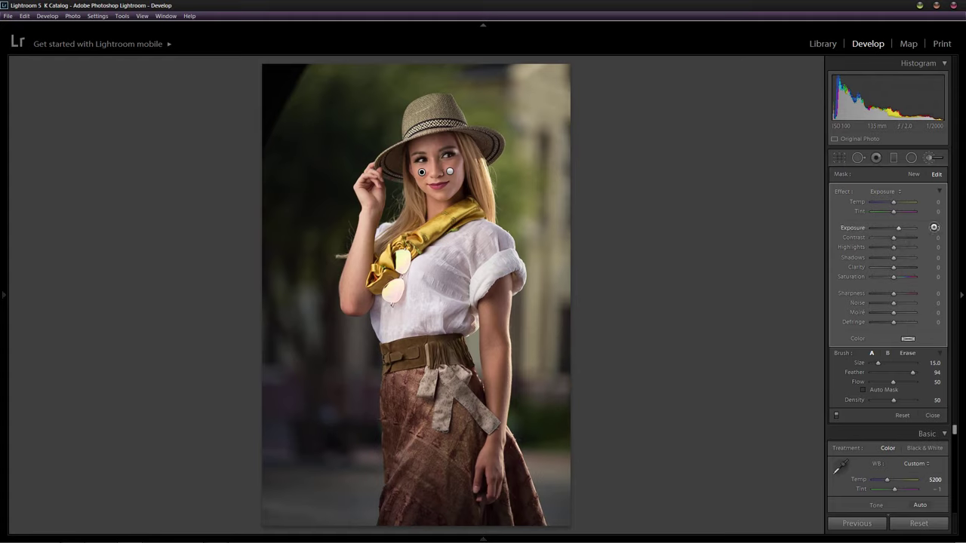
{"action": "left_click_drag", "start_coordinate": [934, 227], "coordinate": [932, 227]}
Zoom to 1:1 on the face and load the Eyes brush effect preset.
{"action": "key", "text": "k"}
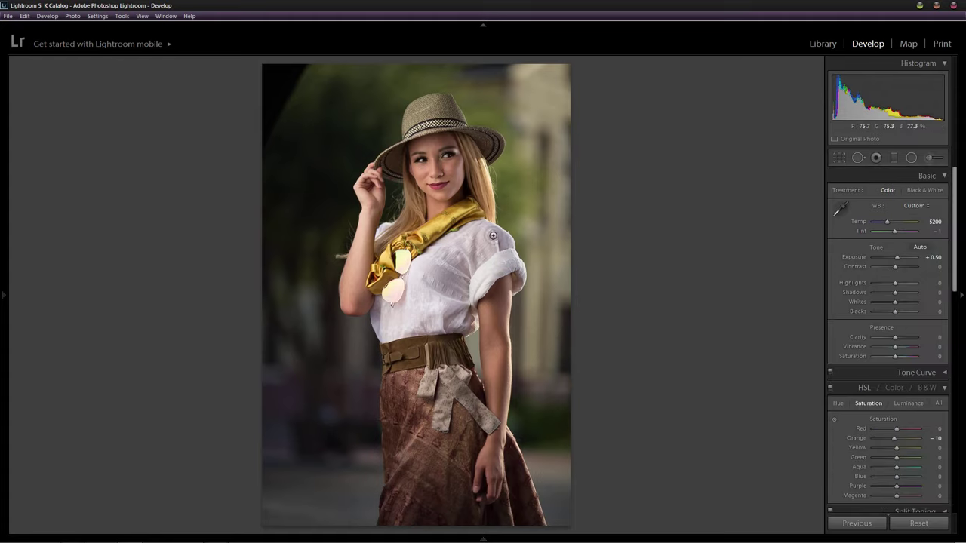
{"action": "left_click", "coordinate": [441, 151]}
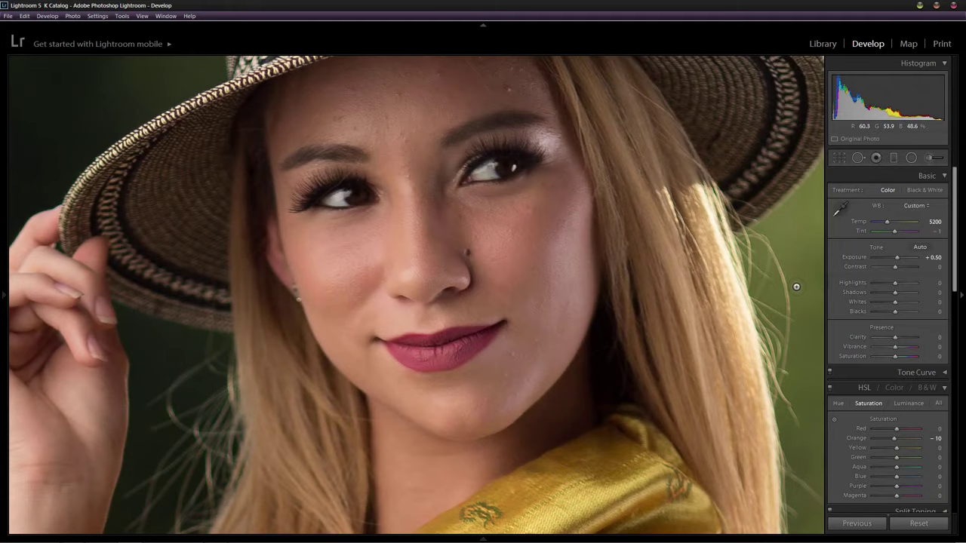
{"action": "key", "text": "k"}
{"action": "left_click", "coordinate": [884, 193]}
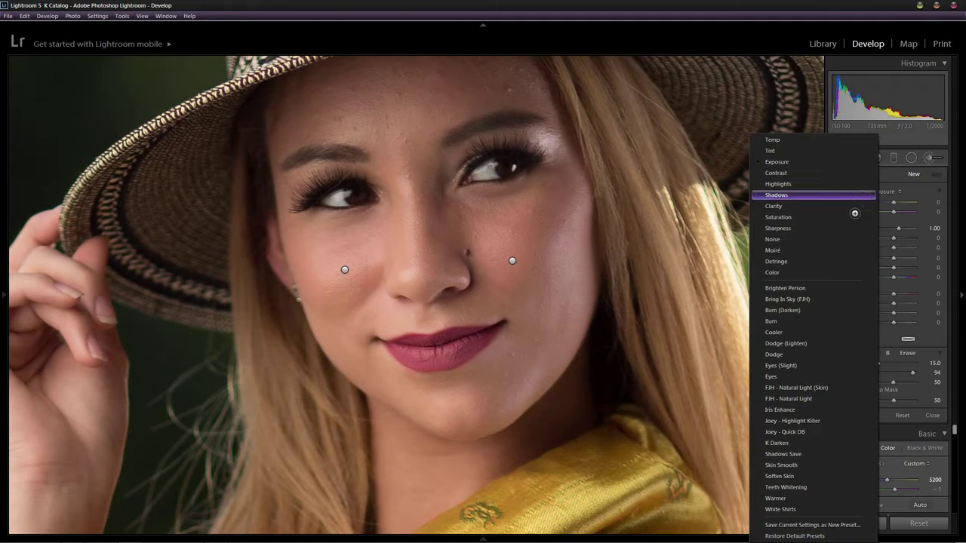
{"action": "left_click", "coordinate": [840, 375]}
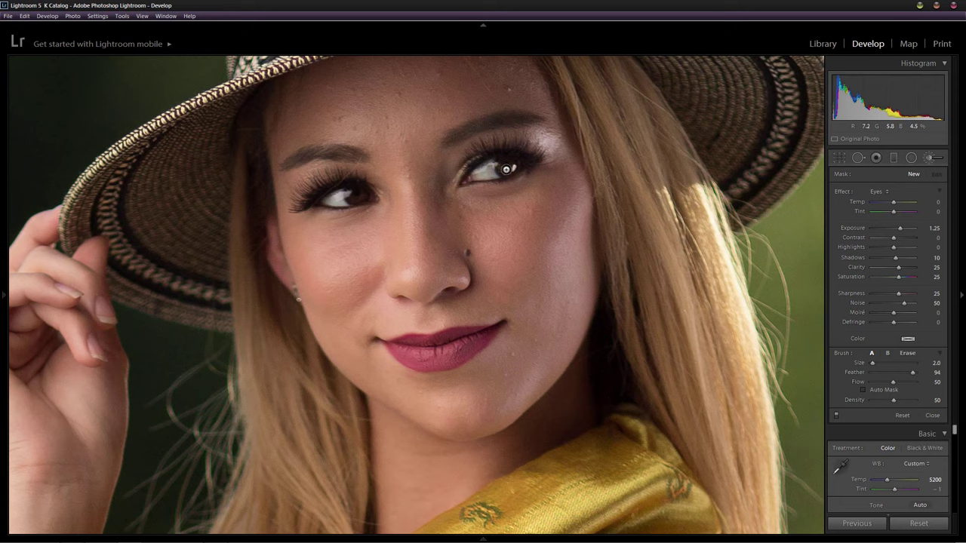
Add an Eyes pin on the eye and paint over the iris, undoing the last stroke.
{"action": "left_click", "coordinate": [504, 167]}
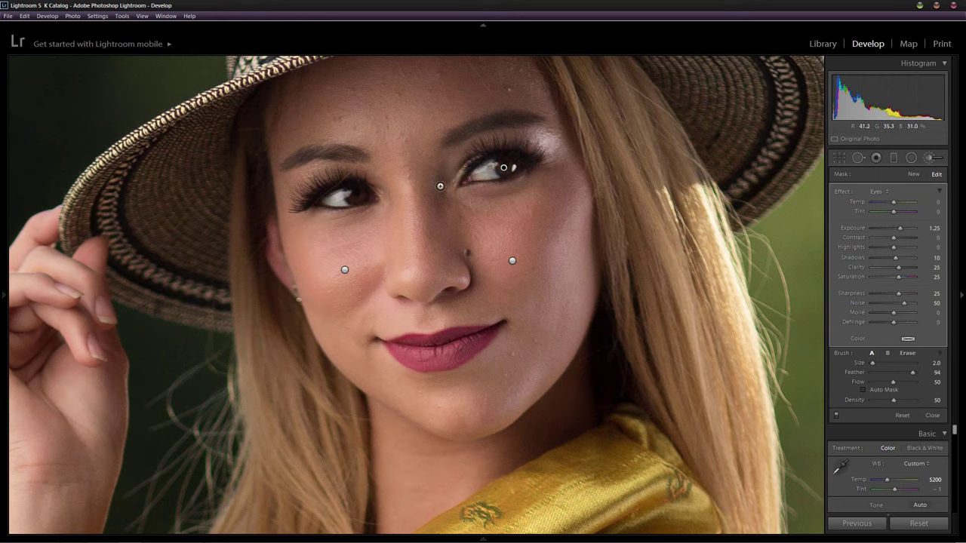
{"action": "left_click", "coordinate": [353, 198]}
{"action": "mouse_move", "coordinate": [353, 198]}
{"action": "left_mouse_down"}
{"action": "mouse_move", "coordinate": [361, 196]}
{"action": "mouse_move", "coordinate": [343, 202]}
{"action": "mouse_move", "coordinate": [359, 198]}
{"action": "left_mouse_up"}
{"action": "left_click_drag", "start_coordinate": [362, 196], "coordinate": [350, 193]}
{"action": "left_click_drag", "start_coordinate": [363, 188], "coordinate": [363, 189]}
{"action": "key", "text": "ctrl+z"}
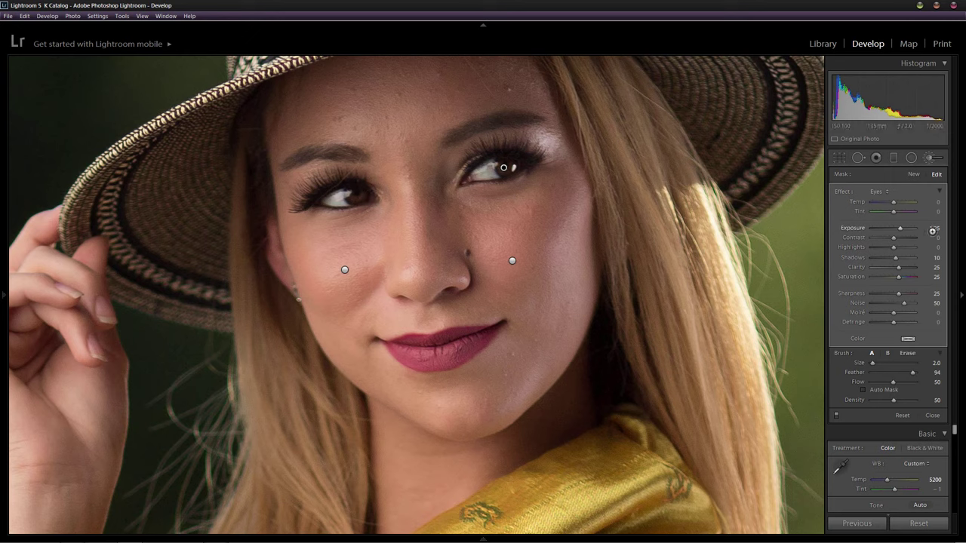
Raise the eye adjustment's exposure to 1.55 and return to the whole-photo global settings.
{"action": "left_click_drag", "start_coordinate": [930, 227], "coordinate": [934, 228]}
{"action": "key", "text": "z"}
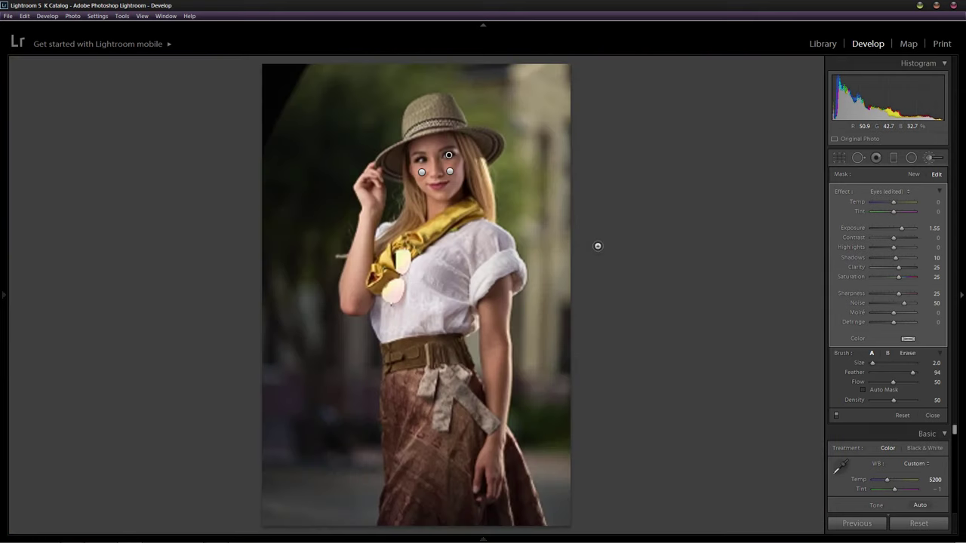
{"action": "key", "text": "k"}
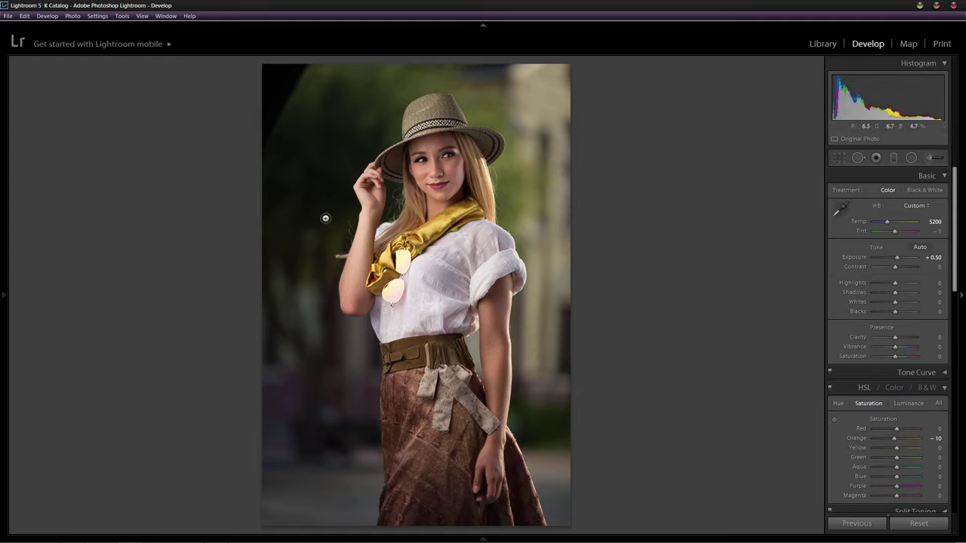
{"action": "right_click", "coordinate": [325, 218]}
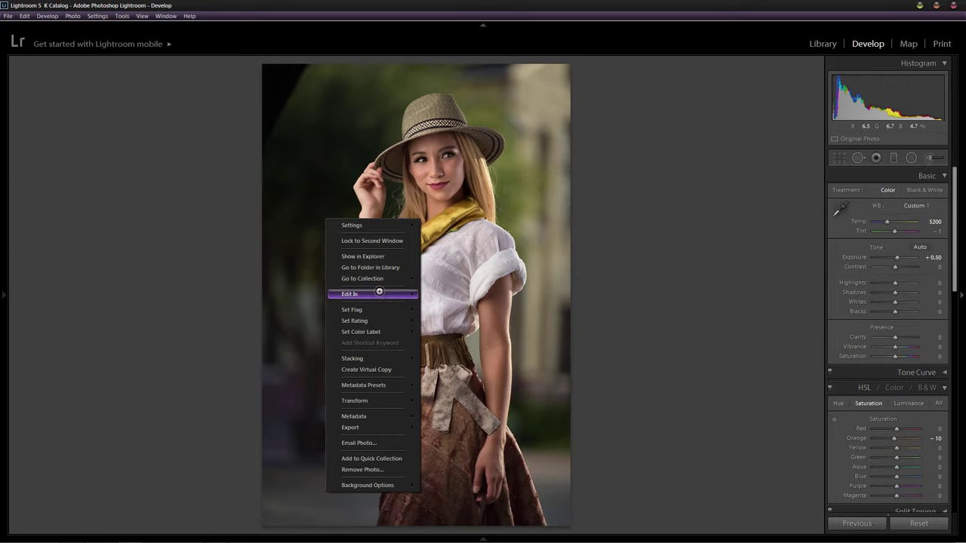
{"action": "mouse_move", "coordinate": [370, 294]}
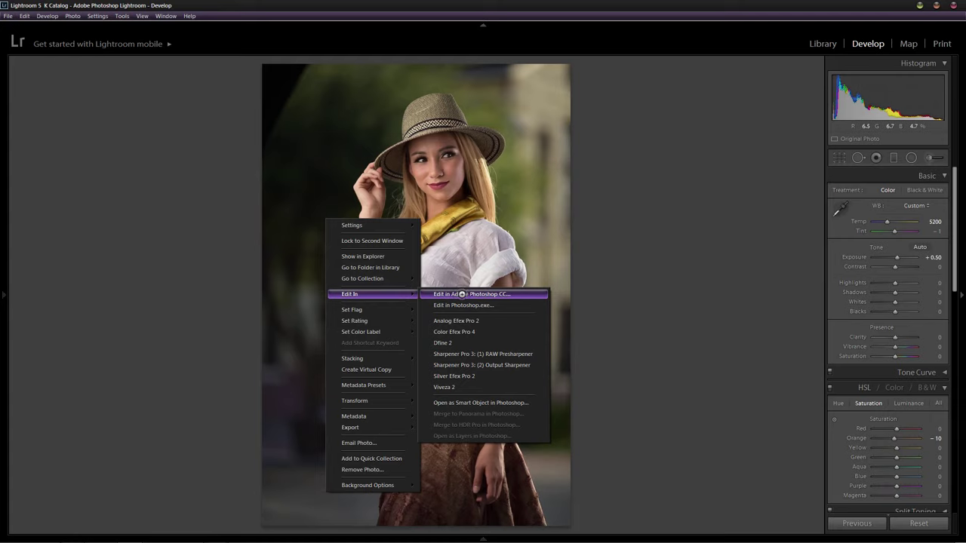
{"action": "left_click", "coordinate": [184, 210]}
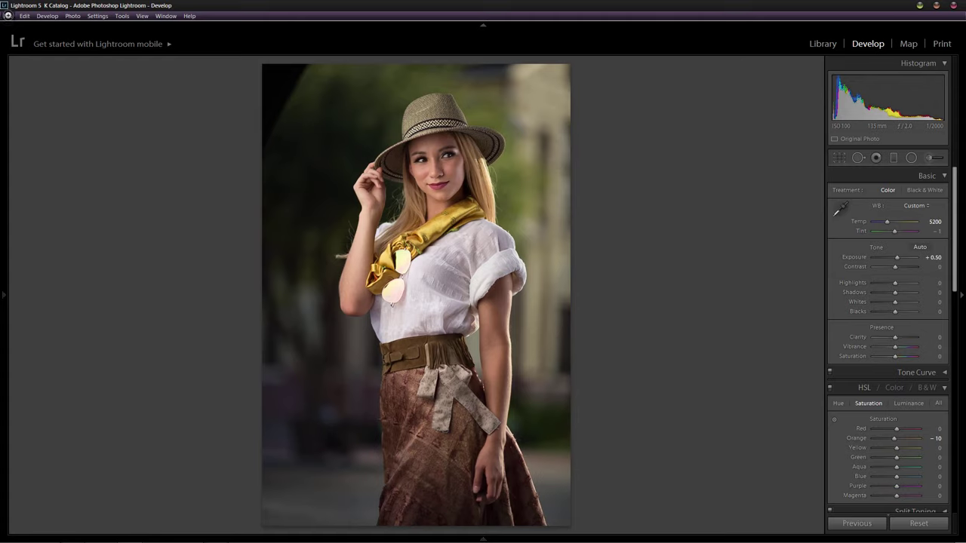
Export the portrait with the FULL Quality preset: JPEG, quality 100, sRGB, to the Desktop.
{"action": "left_click", "coordinate": [8, 15]}
{"action": "left_click", "coordinate": [61, 128]}
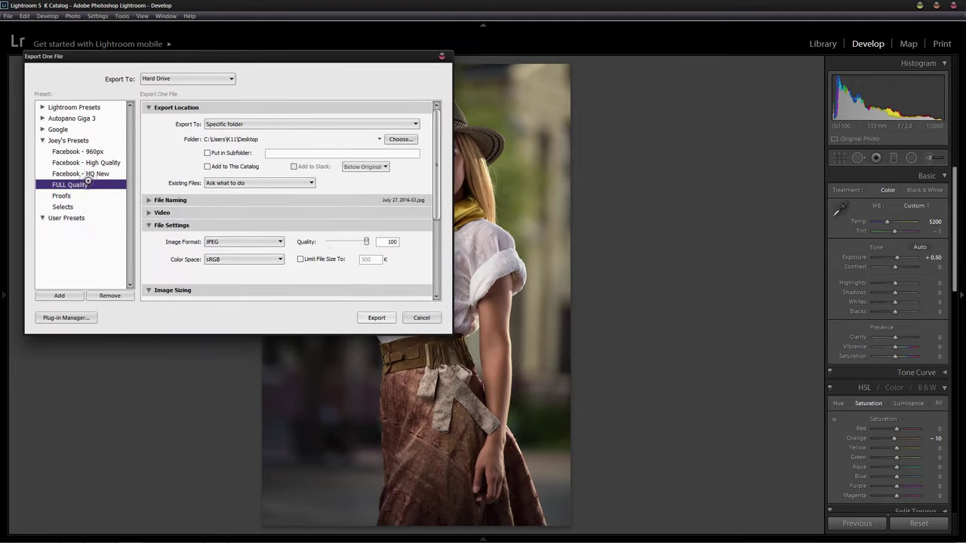
{"action": "scroll", "coordinate": [302, 172], "scroll_direction": "down", "scroll_amount": 3}
{"action": "scroll", "coordinate": [362, 189], "scroll_direction": "up", "scroll_amount": 2}
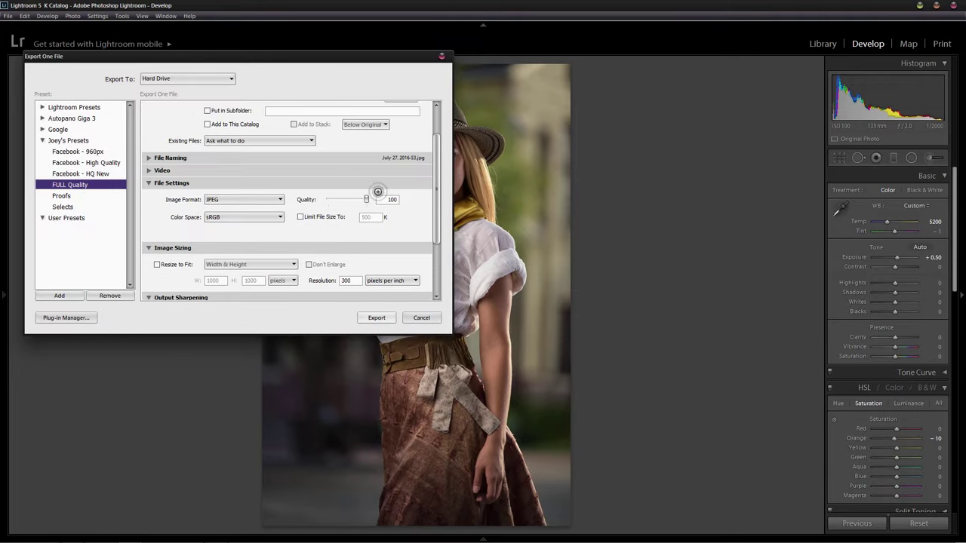
{"action": "scroll", "coordinate": [377, 192], "scroll_direction": "down", "scroll_amount": 2}
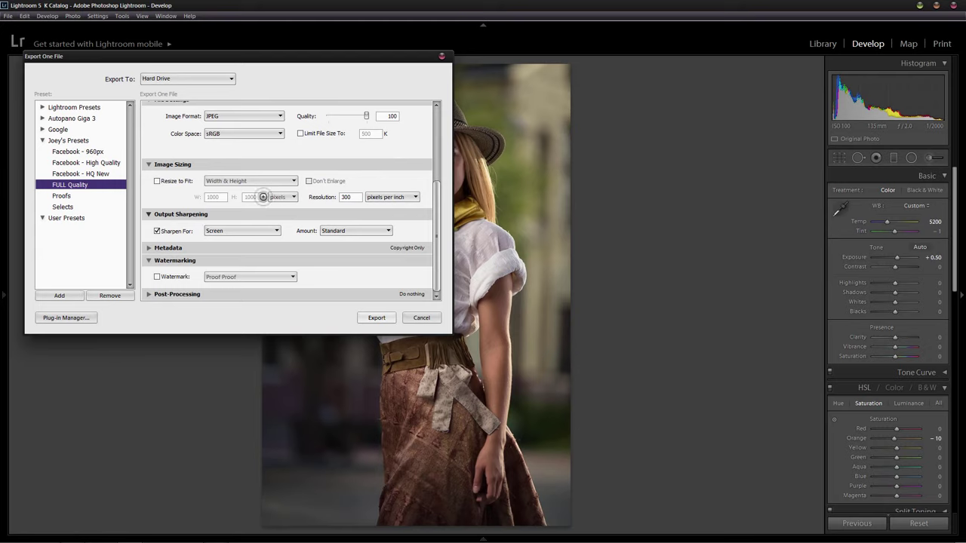
{"action": "scroll", "coordinate": [332, 209], "scroll_direction": "up", "scroll_amount": 5}
{"action": "scroll", "coordinate": [334, 209], "scroll_direction": "up", "scroll_amount": 1}
{"action": "scroll", "coordinate": [334, 208], "scroll_direction": "up", "scroll_amount": 1}
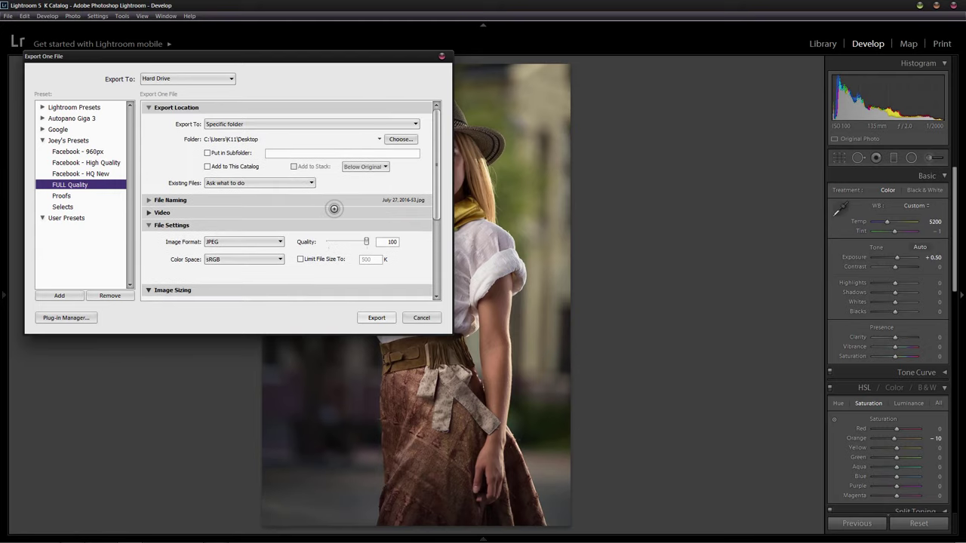
{"action": "left_click", "coordinate": [376, 317]}
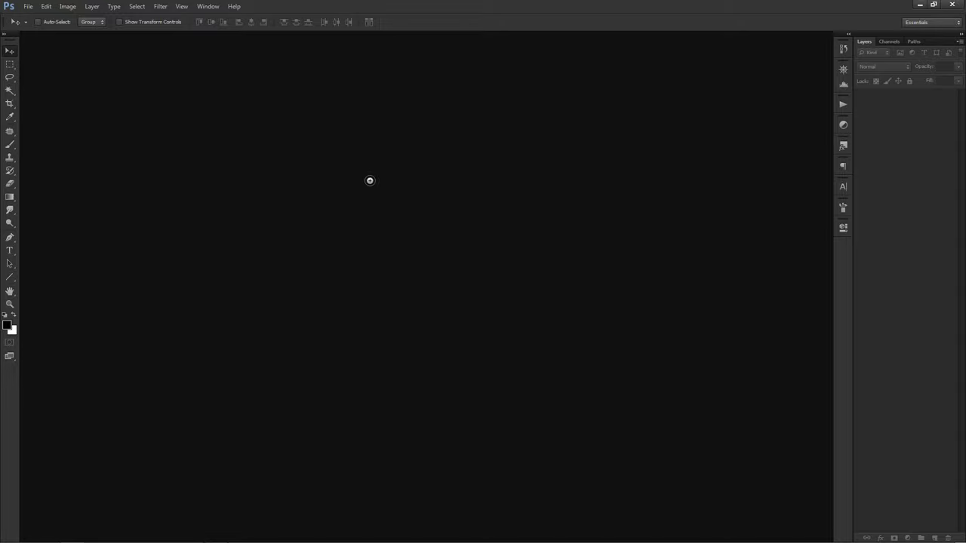
Open July 27, 2016-53.jpg from the Desktop folder.
{"action": "double_click", "coordinate": [370, 180]}
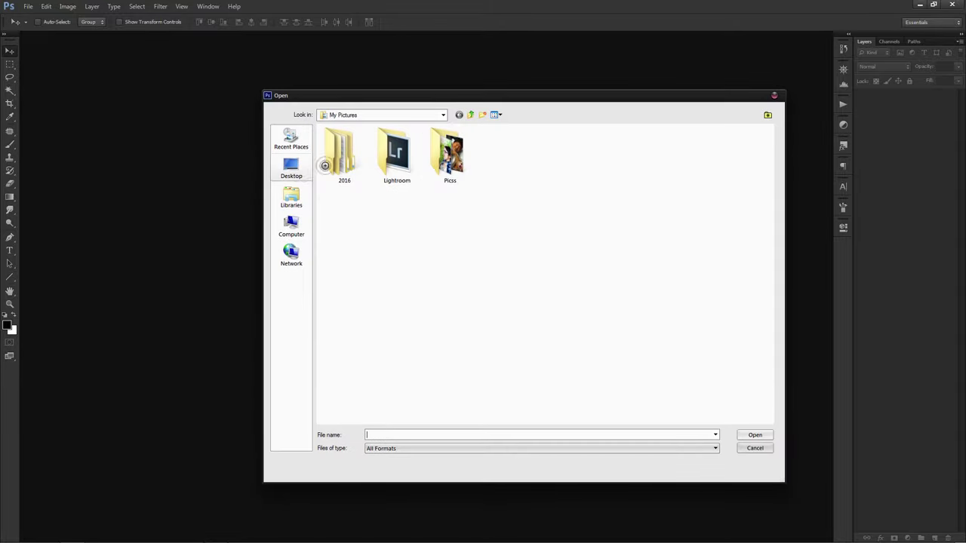
{"action": "left_click", "coordinate": [291, 168]}
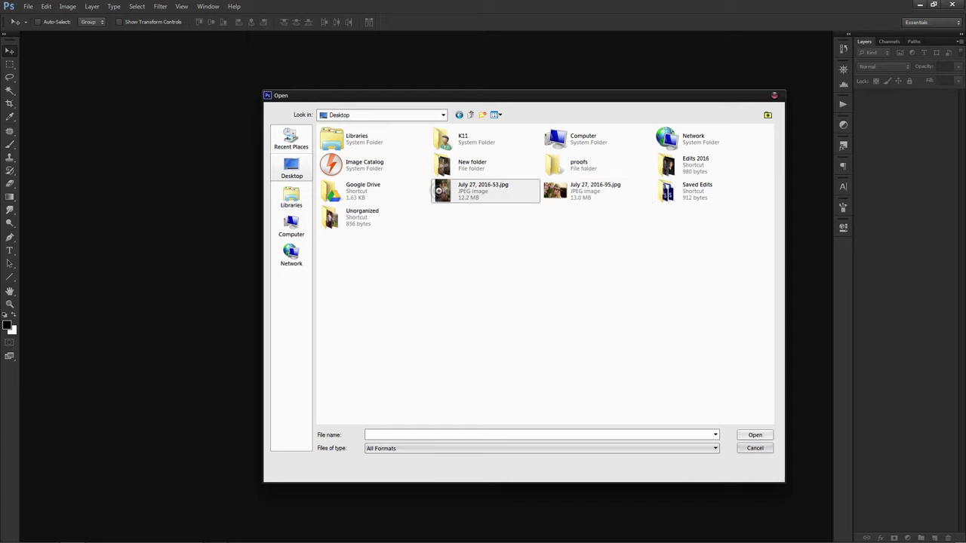
{"action": "double_click", "coordinate": [439, 193]}
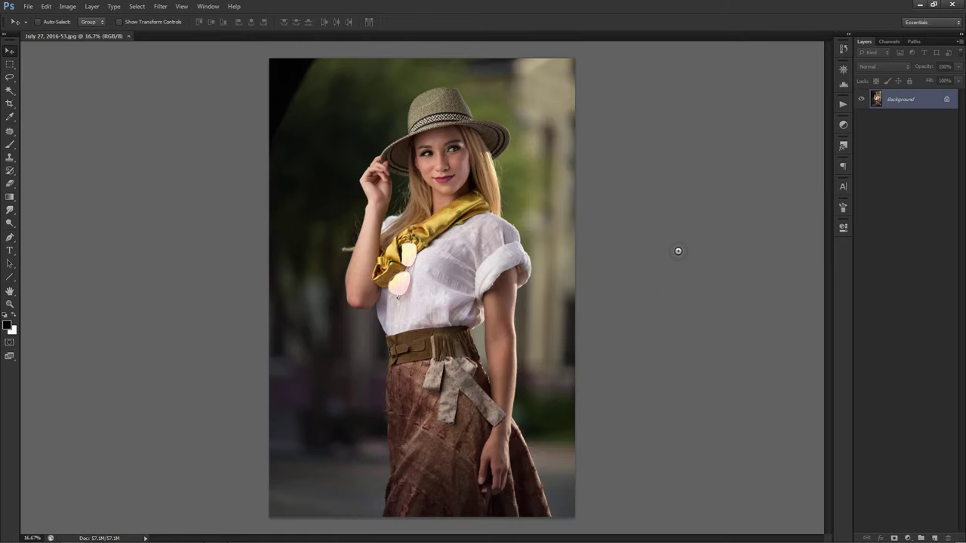
Zoom in and scroll around the portrait to look it over before retouching.
{"action": "key", "text": "ctrl+plus"}
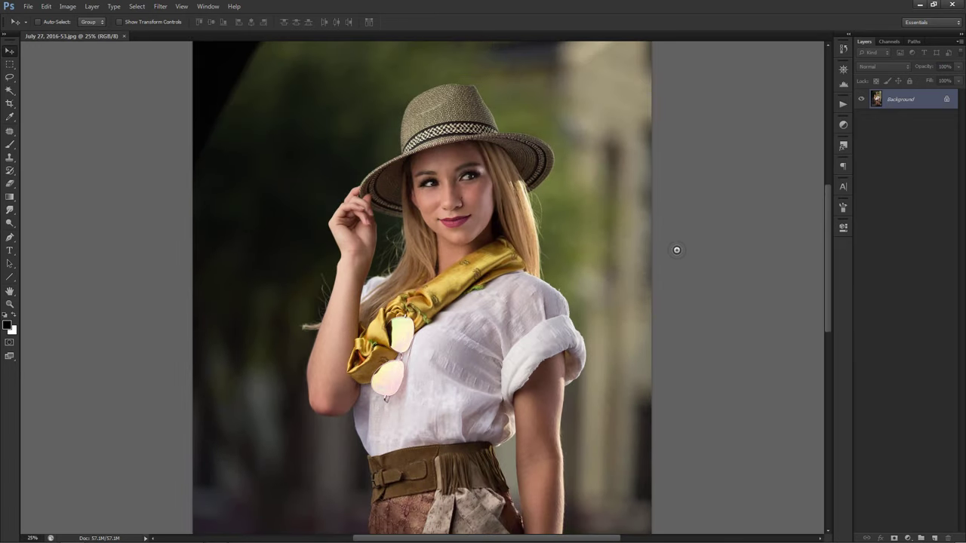
{"action": "scroll", "coordinate": [483, 302], "scroll_direction": "up", "scroll_amount": 1}
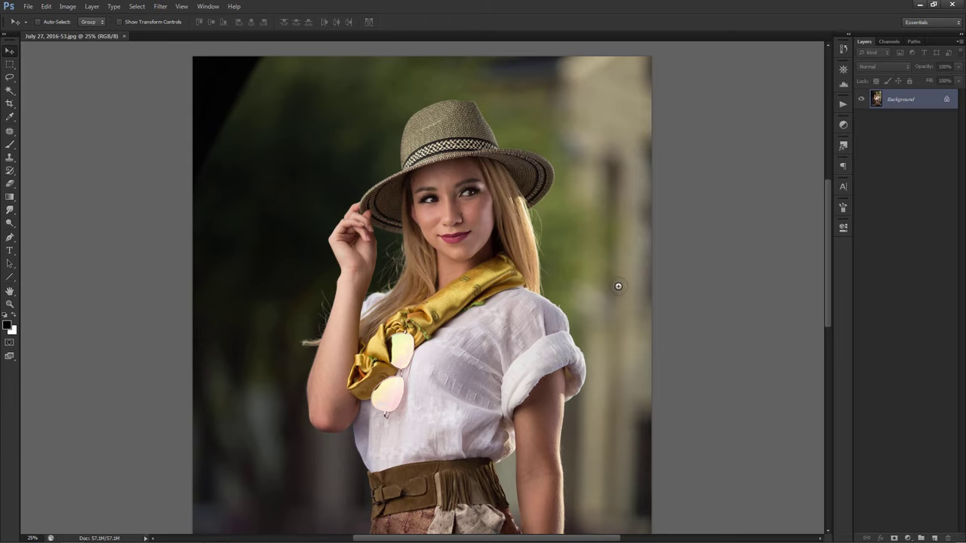
{"action": "scroll", "coordinate": [615, 284], "scroll_direction": "down", "scroll_amount": 1}
{"action": "scroll", "coordinate": [596, 371], "scroll_direction": "down", "scroll_amount": 5}
{"action": "scroll", "coordinate": [614, 370], "scroll_direction": "down", "scroll_amount": 3}
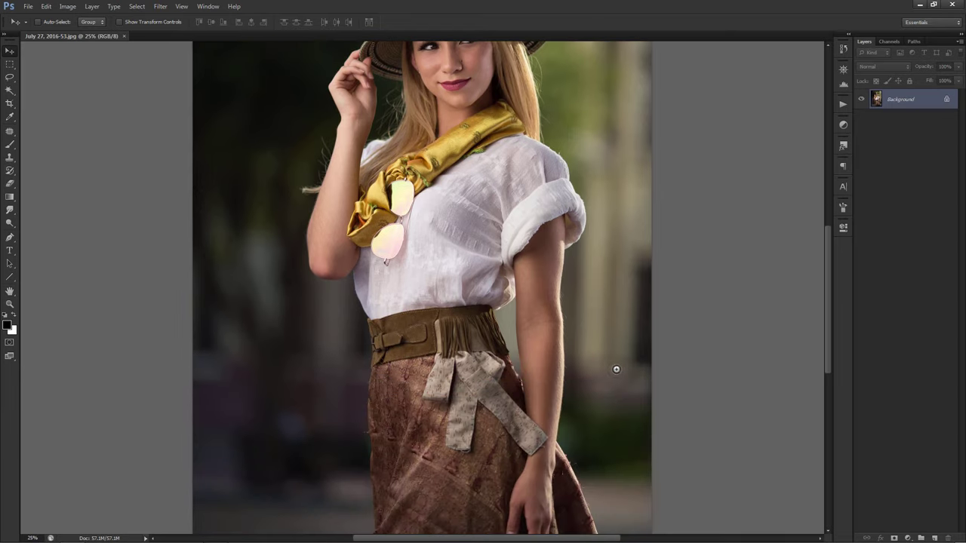
{"action": "scroll", "coordinate": [621, 362], "scroll_direction": "up", "scroll_amount": 3}
{"action": "scroll", "coordinate": [622, 364], "scroll_direction": "up", "scroll_amount": 2}
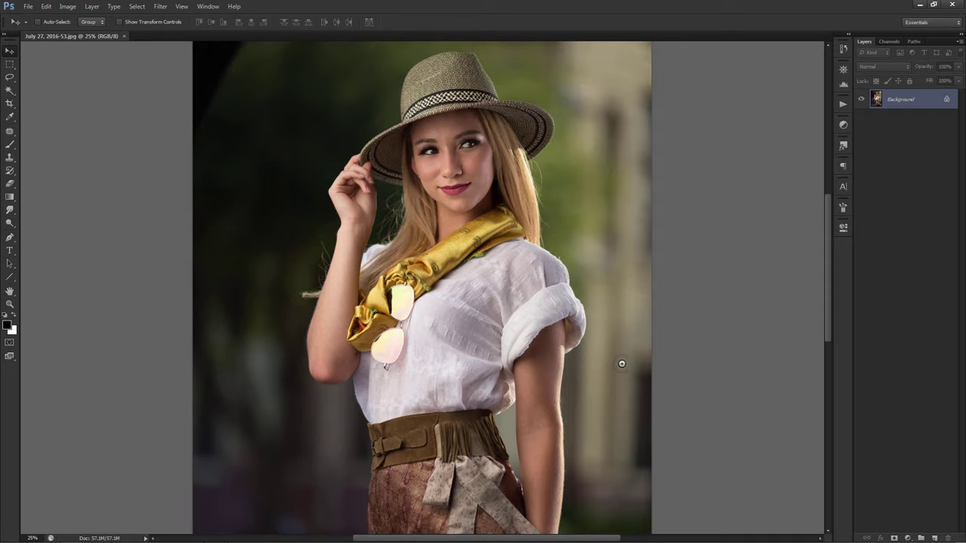
{"action": "scroll", "coordinate": [623, 361], "scroll_direction": "up", "scroll_amount": 2}
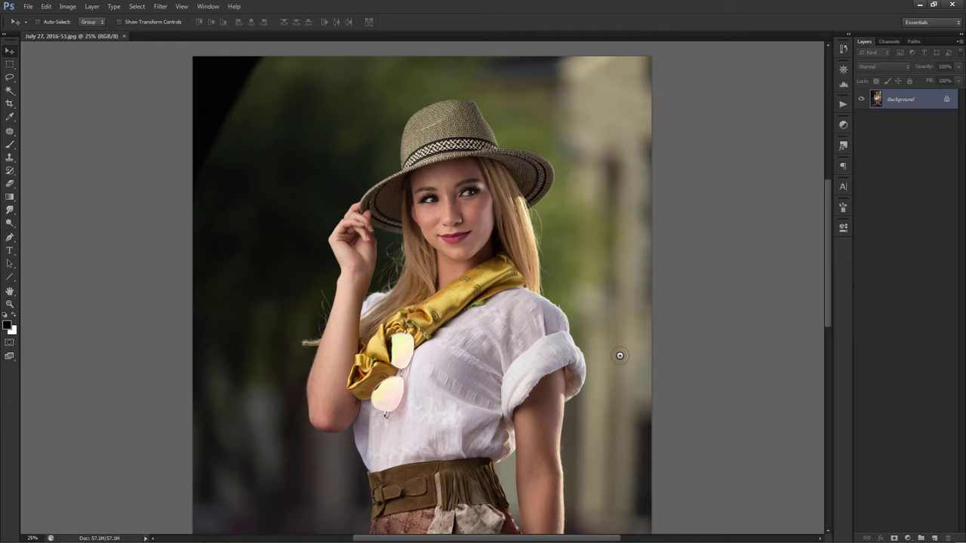
{"action": "scroll", "coordinate": [620, 355], "scroll_direction": "up", "scroll_amount": 2}
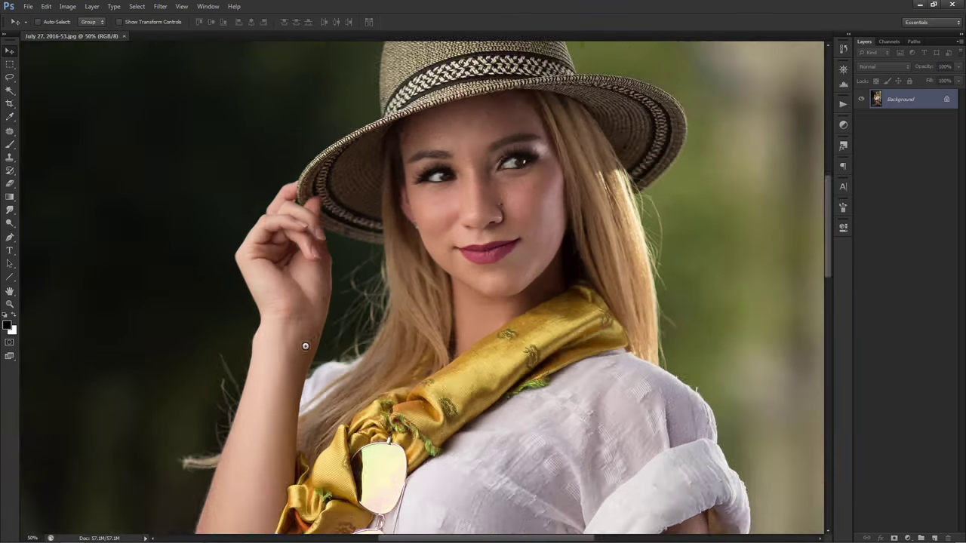
Patch and clone away stray hairs at the arm edge, sampling all layers.
{"action": "key", "text": "j"}
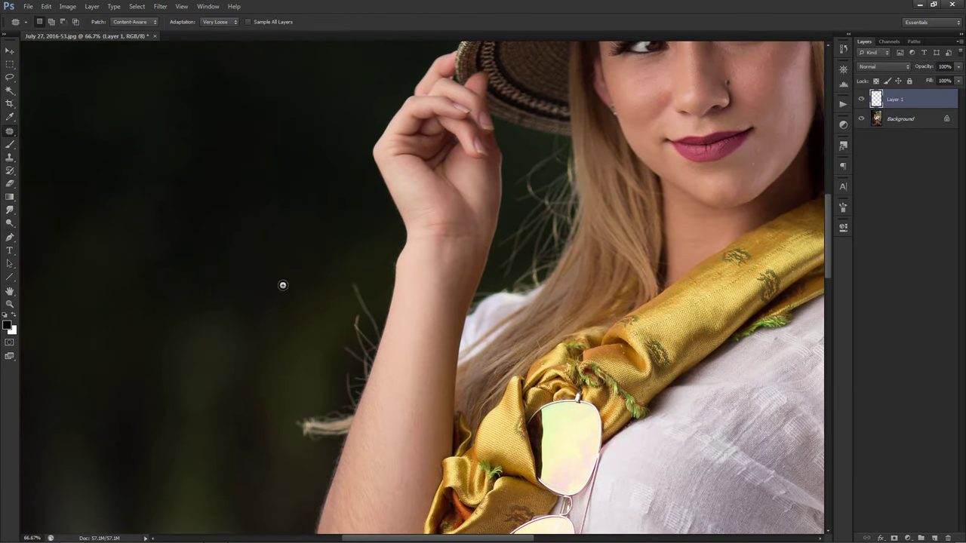
{"action": "mouse_move", "coordinate": [345, 283]}
{"action": "left_mouse_down"}
{"action": "mouse_move", "coordinate": [348, 275]}
{"action": "mouse_move", "coordinate": [360, 287]}
{"action": "mouse_move", "coordinate": [370, 334]}
{"action": "mouse_move", "coordinate": [375, 272]}
{"action": "left_mouse_up"}
{"action": "key", "text": "Return"}
{"action": "left_click", "coordinate": [248, 22]}
{"action": "key", "text": "ctrl+plus"}
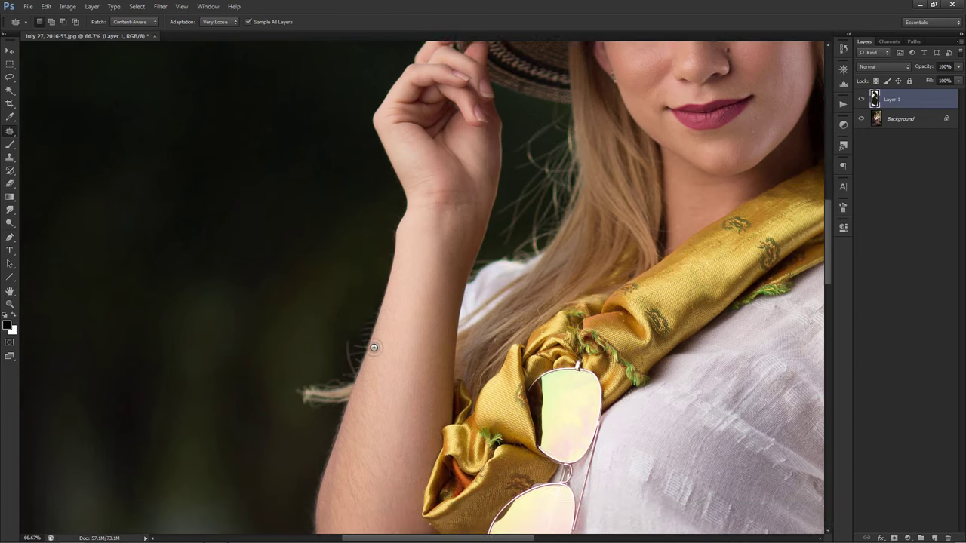
{"action": "key", "text": "s"}
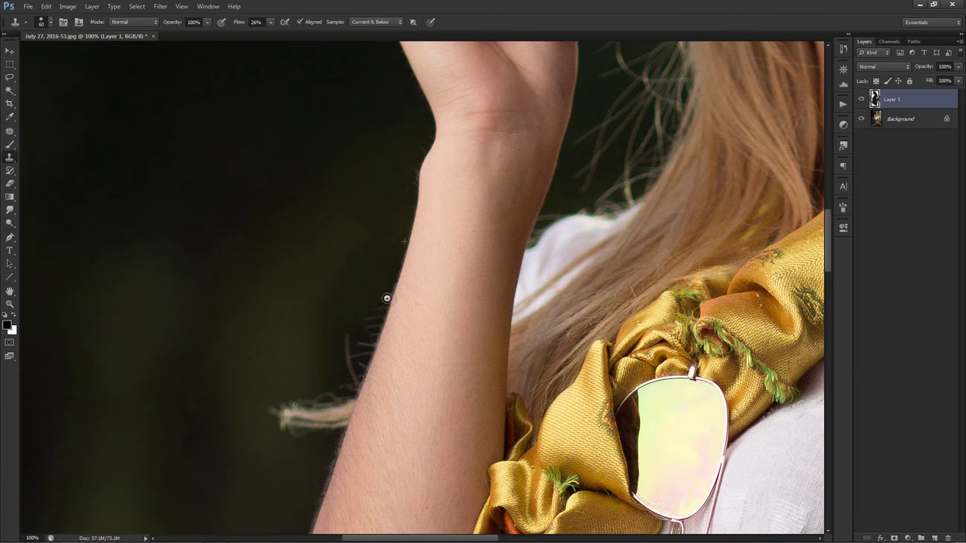
{"action": "left_click_drag", "start_coordinate": [372, 399], "coordinate": [389, 373]}
{"action": "left_click", "coordinate": [362, 332]}
{"action": "key", "text": "j"}
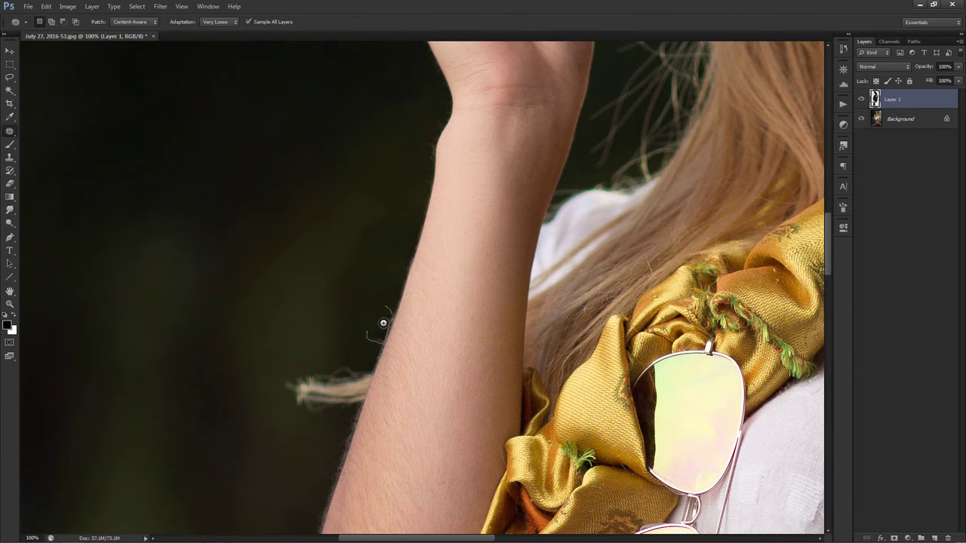
{"action": "mouse_move", "coordinate": [383, 323]}
{"action": "left_mouse_down"}
{"action": "mouse_move", "coordinate": [366, 367]}
{"action": "mouse_move", "coordinate": [420, 342]}
{"action": "left_mouse_up"}
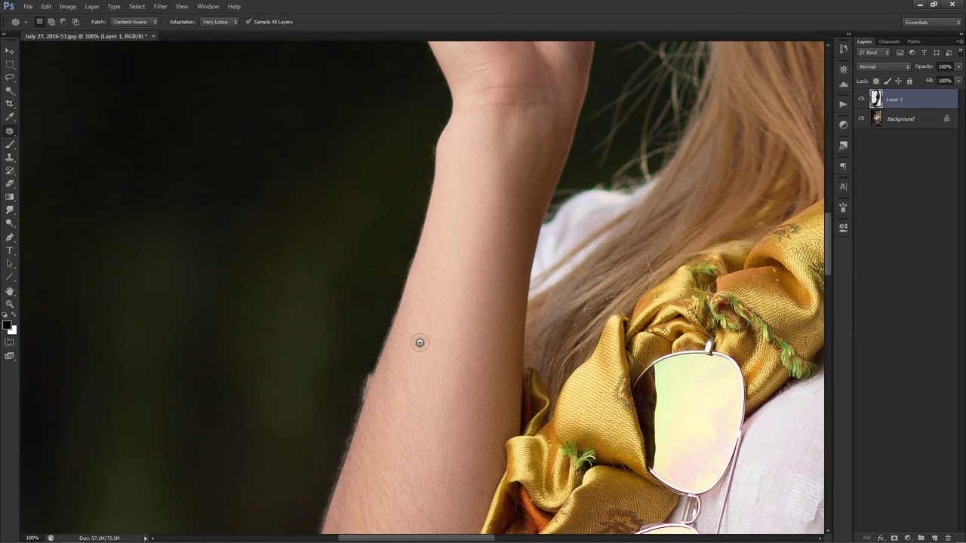
Patch the remaining stray hairs further along the arm's outer edge.
{"action": "key", "text": "s"}
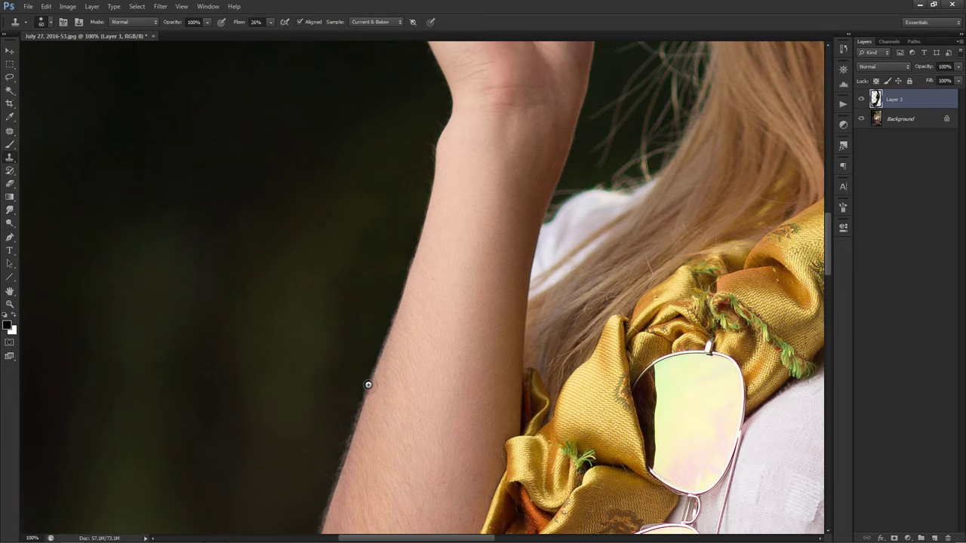
{"action": "scroll", "coordinate": [362, 382], "scroll_direction": "up", "scroll_amount": 3}
{"action": "scroll", "coordinate": [571, 344], "scroll_direction": "right", "scroll_amount": 10}
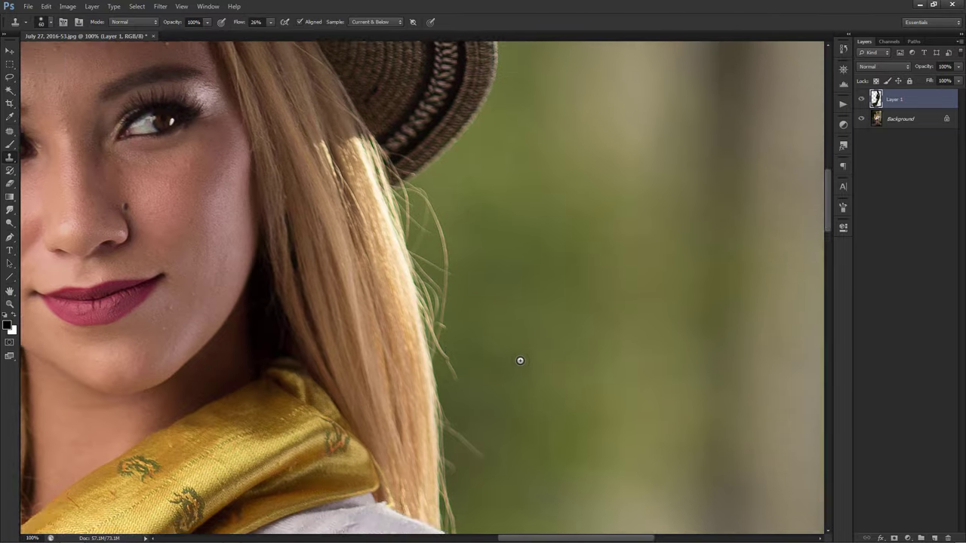
{"action": "scroll", "coordinate": [483, 351], "scroll_direction": "down", "scroll_amount": 3}
{"action": "scroll", "coordinate": [452, 341], "scroll_direction": "right", "scroll_amount": 4}
{"action": "key", "text": "j"}
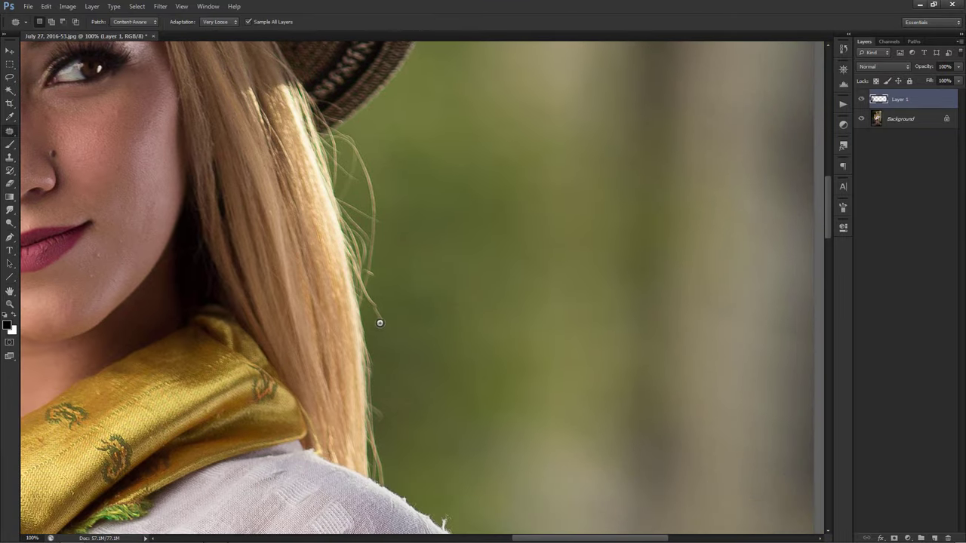
{"action": "scroll", "coordinate": [399, 341], "scroll_direction": "down", "scroll_amount": 3}
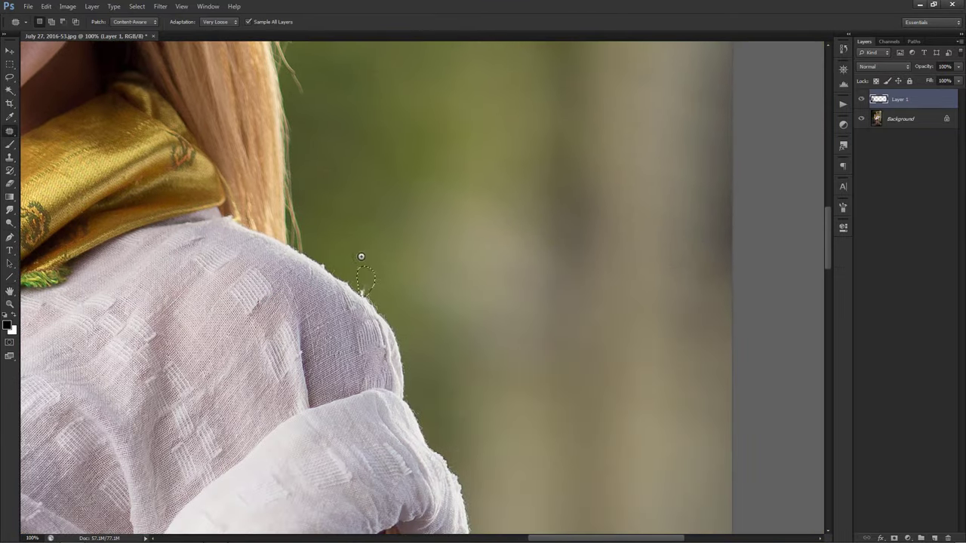
{"action": "scroll", "coordinate": [360, 254], "scroll_direction": "down", "scroll_amount": 3}
{"action": "scroll", "coordinate": [476, 269], "scroll_direction": "down", "scroll_amount": 3}
{"action": "scroll", "coordinate": [476, 268], "scroll_direction": "right", "scroll_amount": 1}
{"action": "left_click_drag", "start_coordinate": [399, 338], "coordinate": [426, 347]}
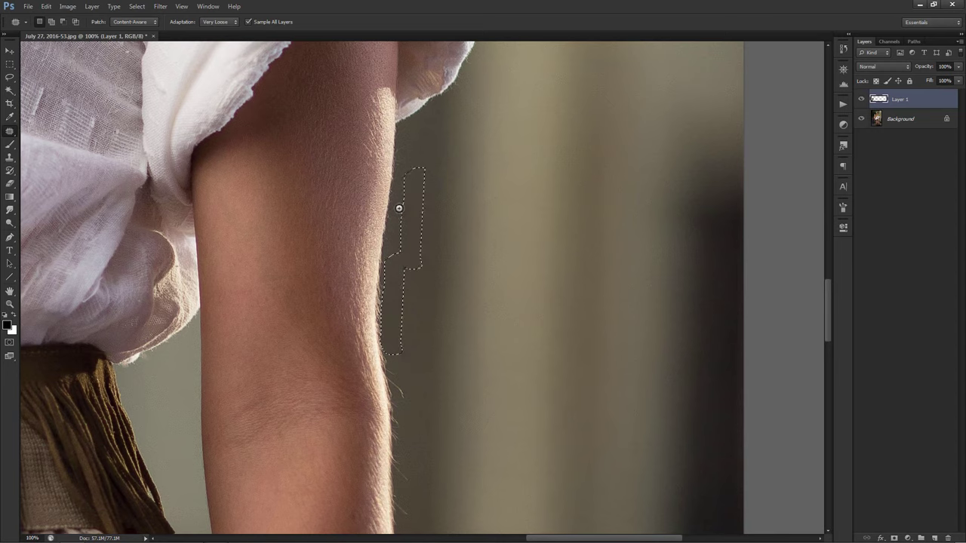
{"action": "scroll", "coordinate": [409, 403], "scroll_direction": "down", "scroll_amount": 2}
{"action": "scroll", "coordinate": [403, 280], "scroll_direction": "down", "scroll_amount": 2}
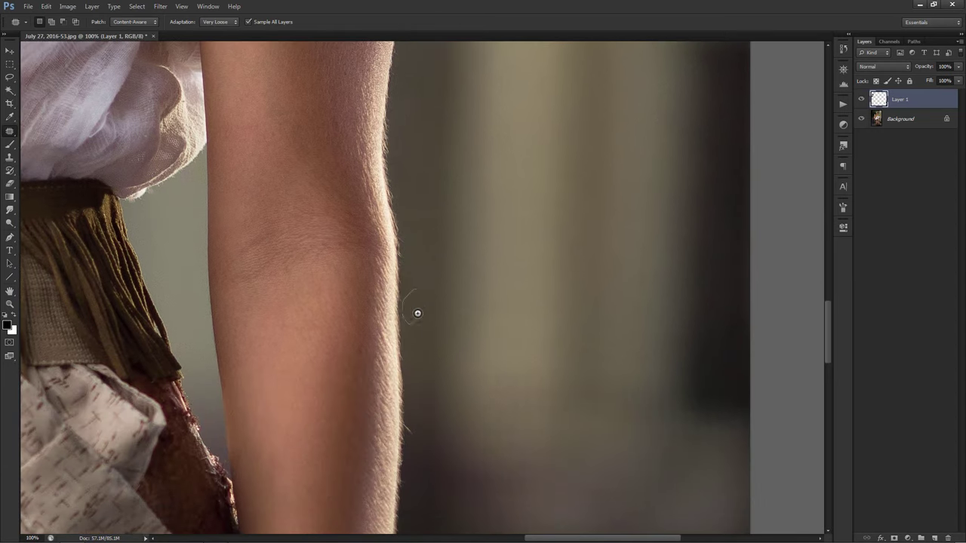
{"action": "scroll", "coordinate": [458, 313], "scroll_direction": "down", "scroll_amount": 3}
{"action": "scroll", "coordinate": [422, 279], "scroll_direction": "down", "scroll_amount": 3}
{"action": "scroll", "coordinate": [475, 354], "scroll_direction": "down", "scroll_amount": 3}
Patch stray hairs off the upper skirt edge using clean background.
{"action": "scroll", "coordinate": [460, 343], "scroll_direction": "up", "scroll_amount": 1}
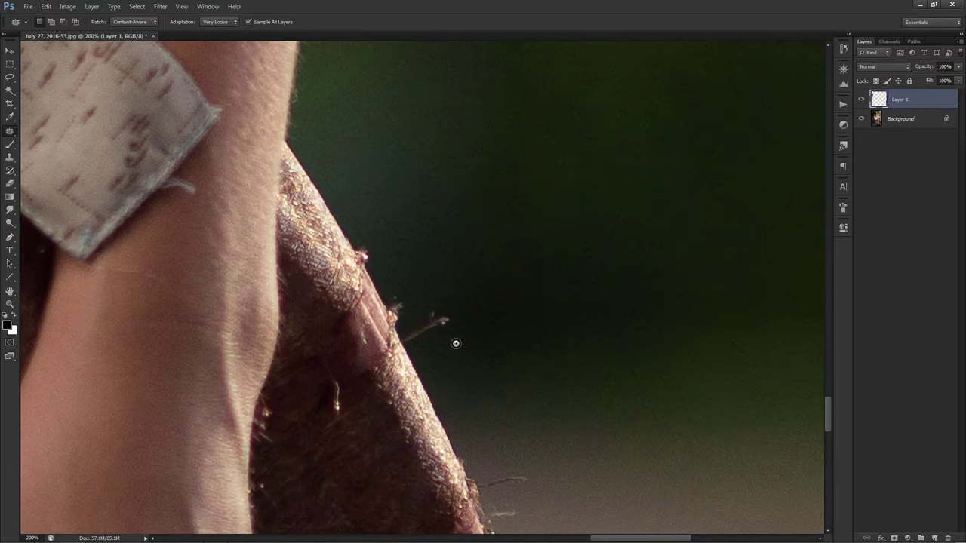
{"action": "left_click_drag", "start_coordinate": [301, 377], "coordinate": [305, 354]}
{"action": "mouse_move", "coordinate": [362, 332]}
{"action": "left_mouse_down"}
{"action": "mouse_move", "coordinate": [423, 313]}
{"action": "mouse_move", "coordinate": [500, 309]}
{"action": "left_mouse_up"}
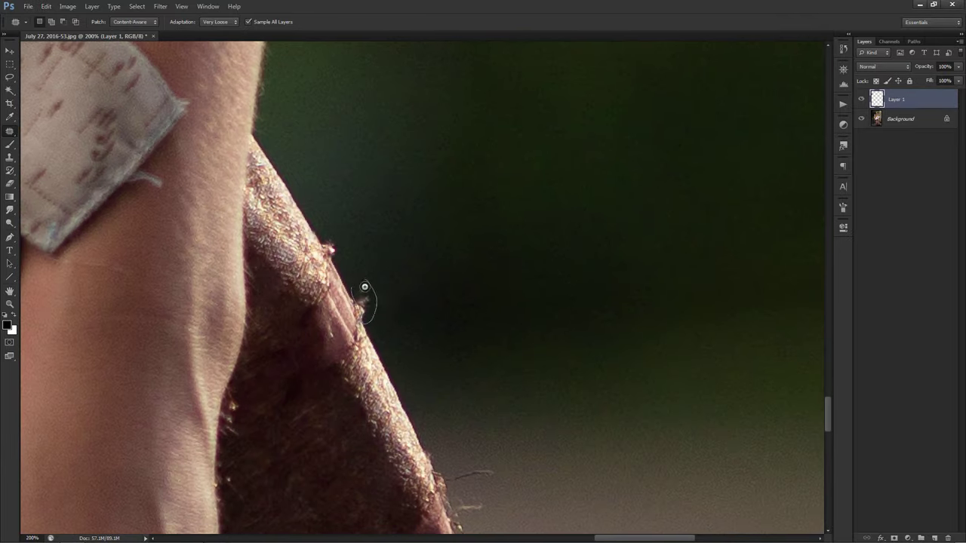
{"action": "left_click_drag", "start_coordinate": [362, 302], "coordinate": [332, 257]}
{"action": "scroll", "coordinate": [427, 336], "scroll_direction": "down", "scroll_amount": 3}
{"action": "scroll", "coordinate": [383, 289], "scroll_direction": "down", "scroll_amount": 1}
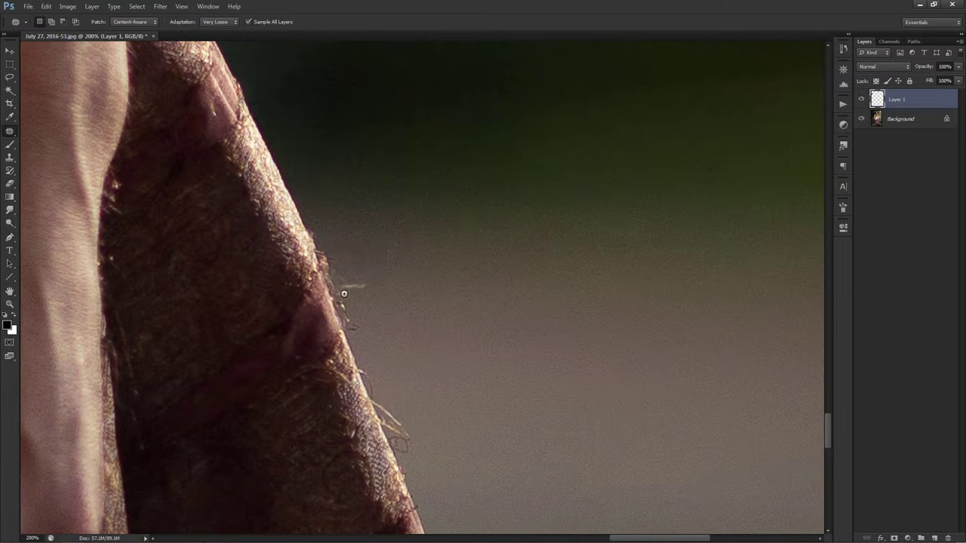
{"action": "scroll", "coordinate": [370, 301], "scroll_direction": "down", "scroll_amount": 2}
{"action": "mouse_move", "coordinate": [382, 354]}
{"action": "left_mouse_down"}
{"action": "mouse_move", "coordinate": [355, 347]}
{"action": "mouse_move", "coordinate": [384, 313]}
{"action": "left_mouse_up"}
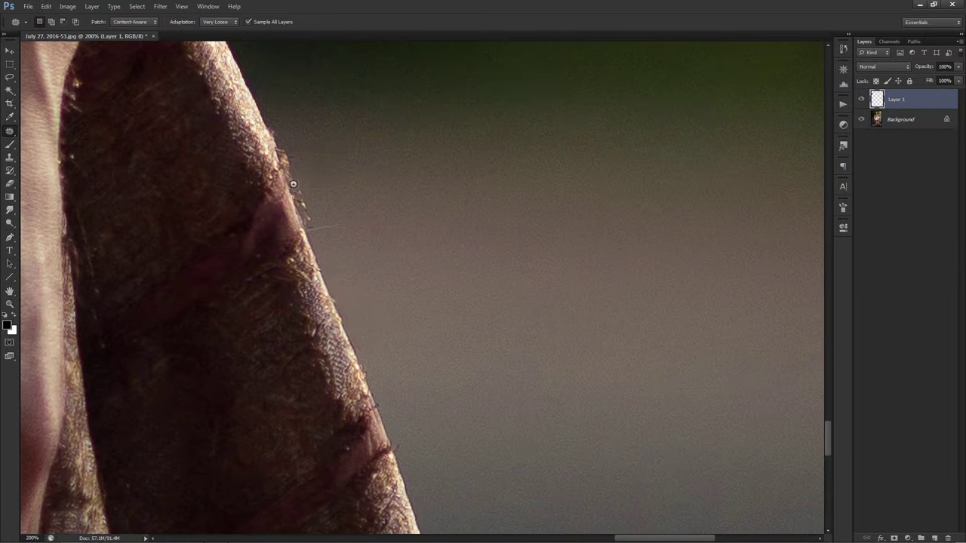
Patch further stray fibres lower along the skirt edge, deselecting after each patch.
{"action": "scroll", "coordinate": [354, 257], "scroll_direction": "left", "scroll_amount": 2}
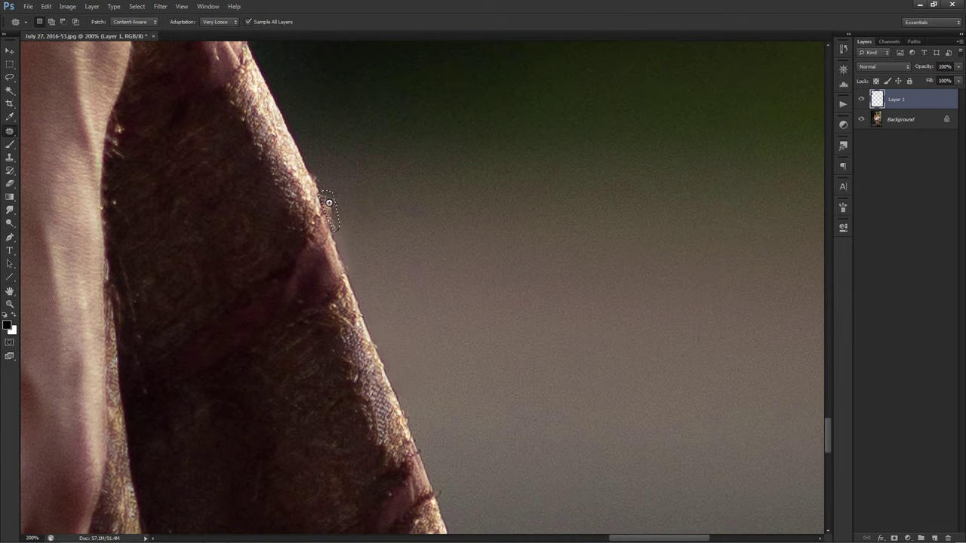
{"action": "key", "text": "s"}
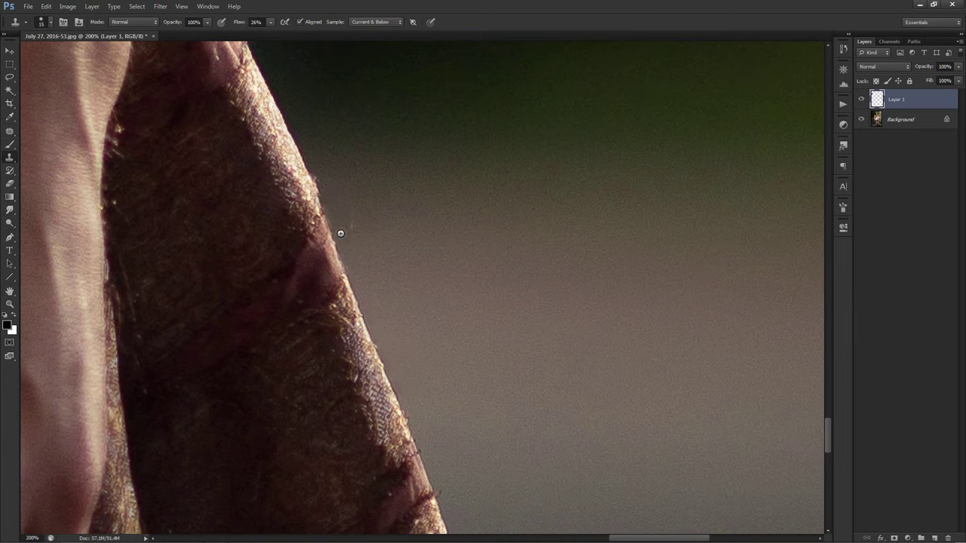
{"action": "scroll", "coordinate": [385, 151], "scroll_direction": "down", "scroll_amount": 2}
{"action": "scroll", "coordinate": [386, 150], "scroll_direction": "right", "scroll_amount": 2}
{"action": "key", "text": "j"}
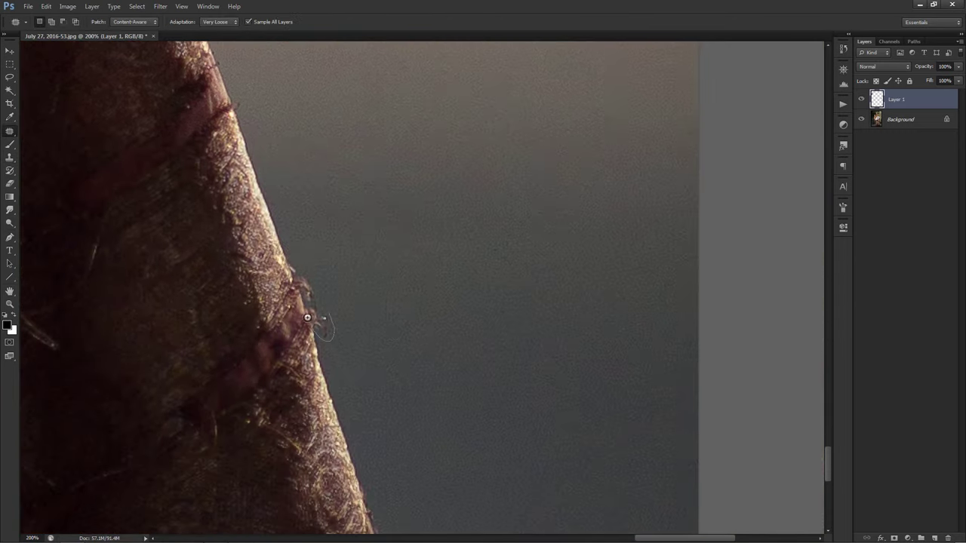
{"action": "left_click_drag", "start_coordinate": [312, 323], "coordinate": [377, 287]}
{"action": "key", "text": "ctrl+d"}
{"action": "key", "text": "s"}
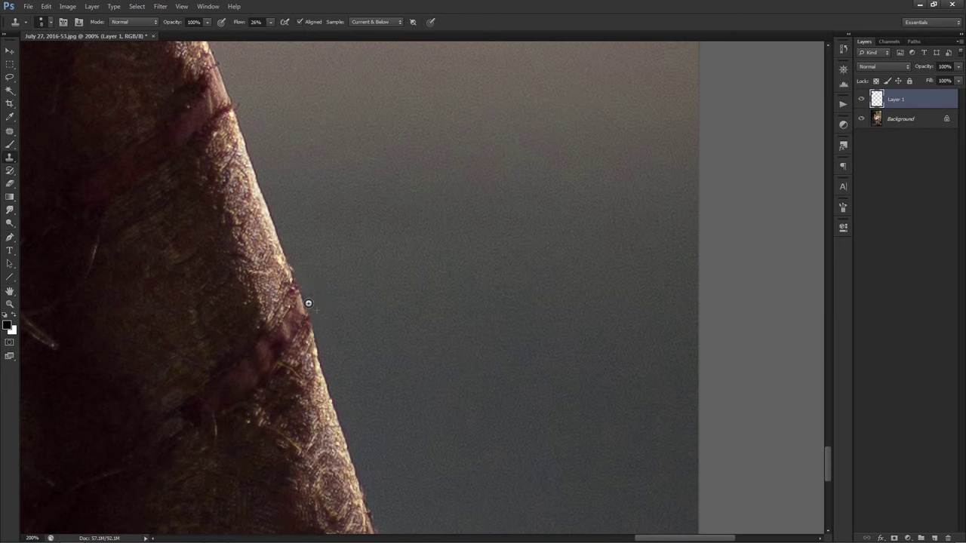
{"action": "scroll", "coordinate": [410, 287], "scroll_direction": "down", "scroll_amount": 3}
{"action": "scroll", "coordinate": [410, 286], "scroll_direction": "right", "scroll_amount": 1}
{"action": "key", "text": "j"}
{"action": "mouse_move", "coordinate": [407, 444]}
{"action": "left_mouse_down"}
{"action": "mouse_move", "coordinate": [376, 432]}
{"action": "mouse_move", "coordinate": [440, 395]}
{"action": "left_mouse_up"}
{"action": "key", "text": "ctrl+d"}
Patch a final skirt-edge fibre, then move up and zoom in on the eye and brow.
{"action": "scroll", "coordinate": [438, 375], "scroll_direction": "up", "scroll_amount": 3}
{"action": "scroll", "coordinate": [437, 375], "scroll_direction": "left", "scroll_amount": 5}
{"action": "mouse_move", "coordinate": [467, 285]}
{"action": "left_mouse_down"}
{"action": "mouse_move", "coordinate": [498, 304]}
{"action": "mouse_move", "coordinate": [469, 249]}
{"action": "mouse_move", "coordinate": [433, 231]}
{"action": "left_mouse_up"}
{"action": "key", "text": "ctrl+d"}
{"action": "scroll", "coordinate": [475, 330], "scroll_direction": "down", "scroll_amount": 3}
{"action": "scroll", "coordinate": [618, 338], "scroll_direction": "left", "scroll_amount": 5}
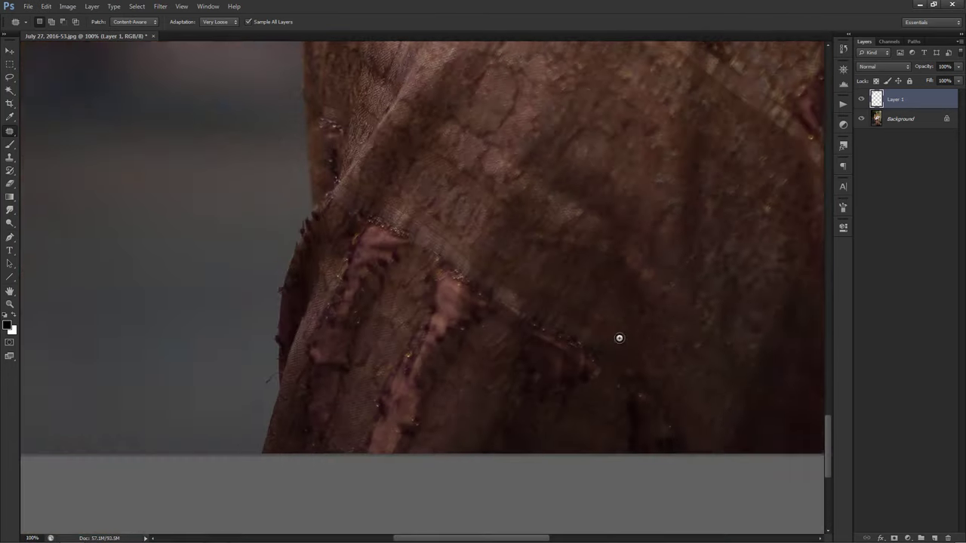
{"action": "scroll", "coordinate": [619, 338], "scroll_direction": "up", "scroll_amount": 1}
{"action": "scroll", "coordinate": [619, 338], "scroll_direction": "left", "scroll_amount": 5}
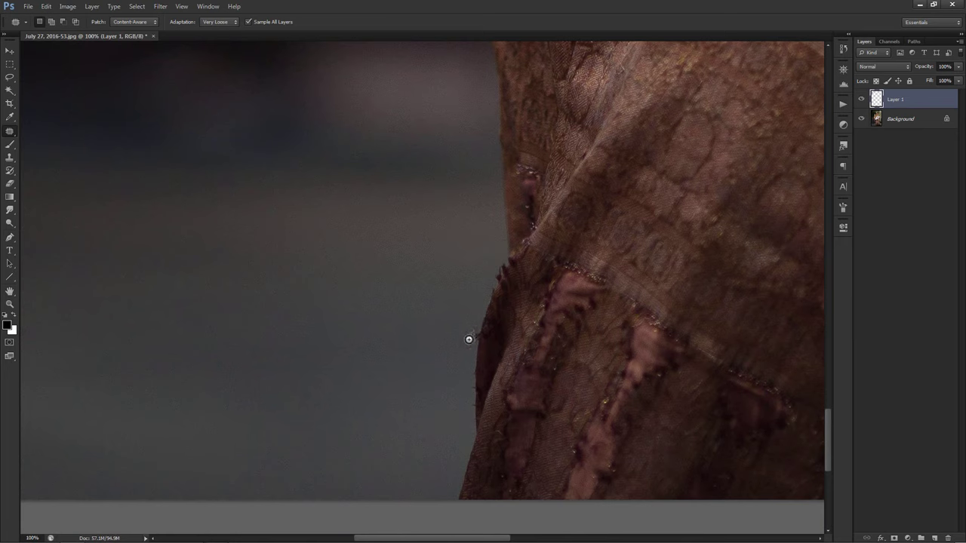
{"action": "scroll", "coordinate": [490, 325], "scroll_direction": "up", "scroll_amount": 5}
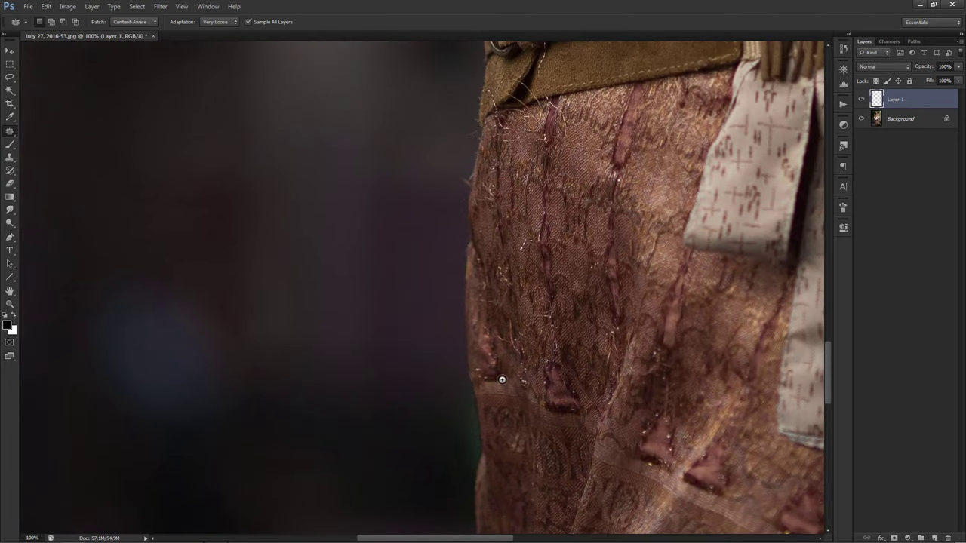
{"action": "scroll", "coordinate": [483, 415], "scroll_direction": "up", "scroll_amount": 5}
{"action": "scroll", "coordinate": [521, 399], "scroll_direction": "up", "scroll_amount": 5}
{"action": "scroll", "coordinate": [536, 453], "scroll_direction": "up", "scroll_amount": 5}
{"action": "scroll", "coordinate": [535, 453], "scroll_direction": "left", "scroll_amount": 3}
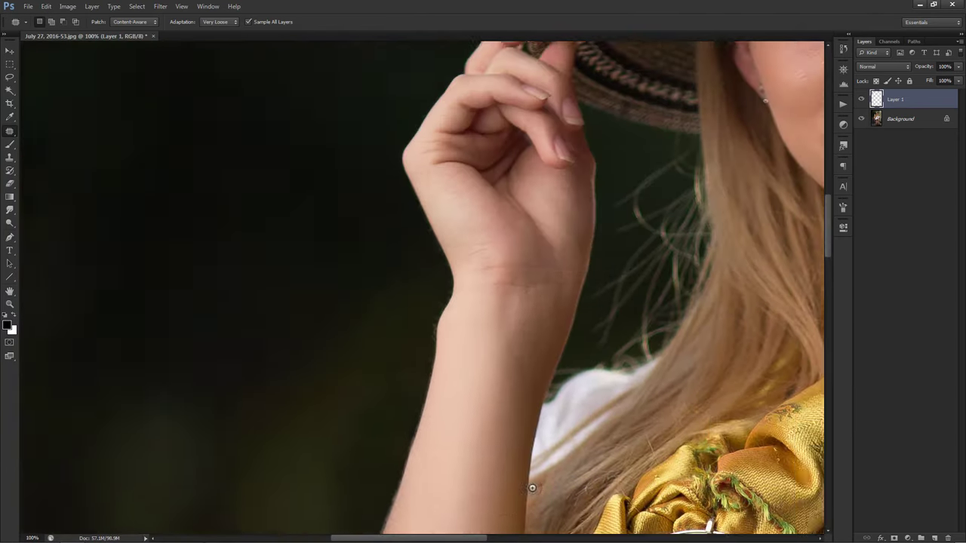
{"action": "scroll", "coordinate": [532, 488], "scroll_direction": "up", "scroll_amount": 5}
{"action": "key", "text": "ctrl+plus"}
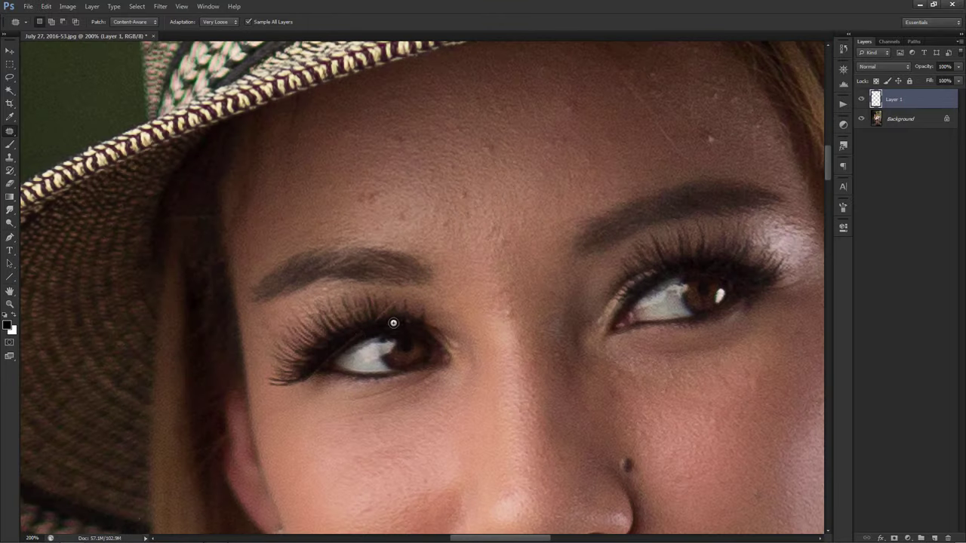
Patch near the eye corner, clone-stamp around the eye at 300%, then fit the photo.
{"action": "mouse_move", "coordinate": [323, 361]}
{"action": "left_mouse_down"}
{"action": "mouse_move", "coordinate": [359, 339]}
{"action": "mouse_move", "coordinate": [353, 351]}
{"action": "left_mouse_up"}
{"action": "key", "text": "ctrl+plus"}
{"action": "key", "text": "s"}
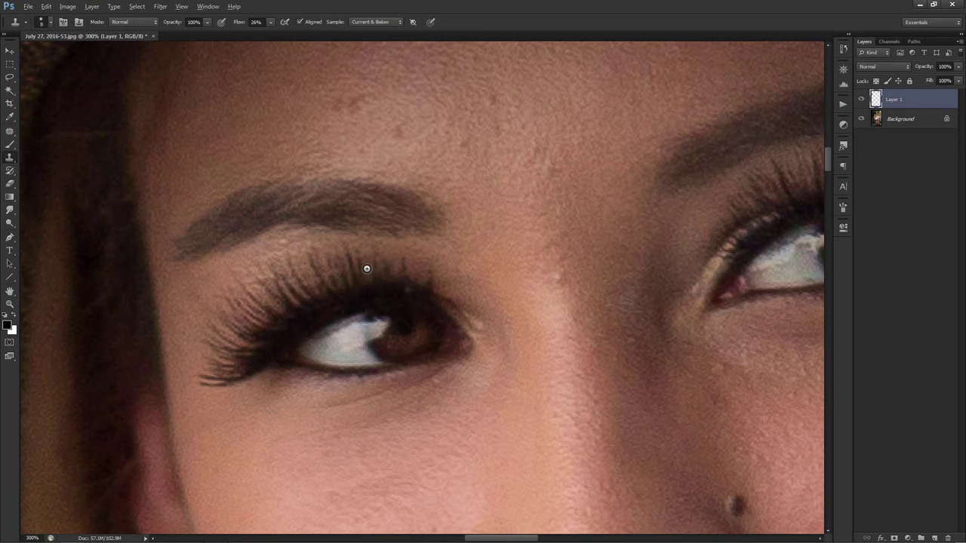
{"action": "scroll", "coordinate": [390, 303], "scroll_direction": "up", "scroll_amount": 1}
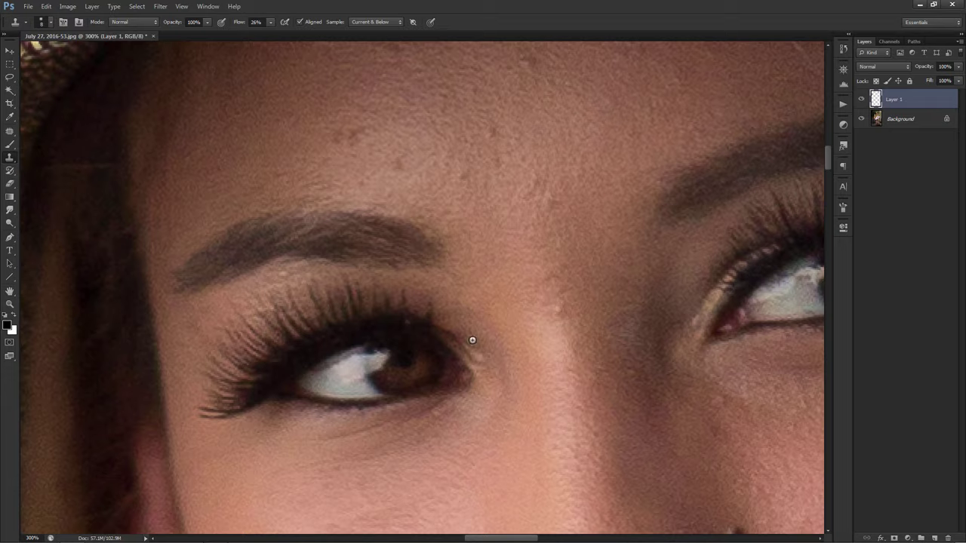
{"action": "scroll", "coordinate": [472, 340], "scroll_direction": "down", "scroll_amount": 1}
{"action": "scroll", "coordinate": [506, 308], "scroll_direction": "down", "scroll_amount": 1}
{"action": "key", "text": "ctrl+0"}
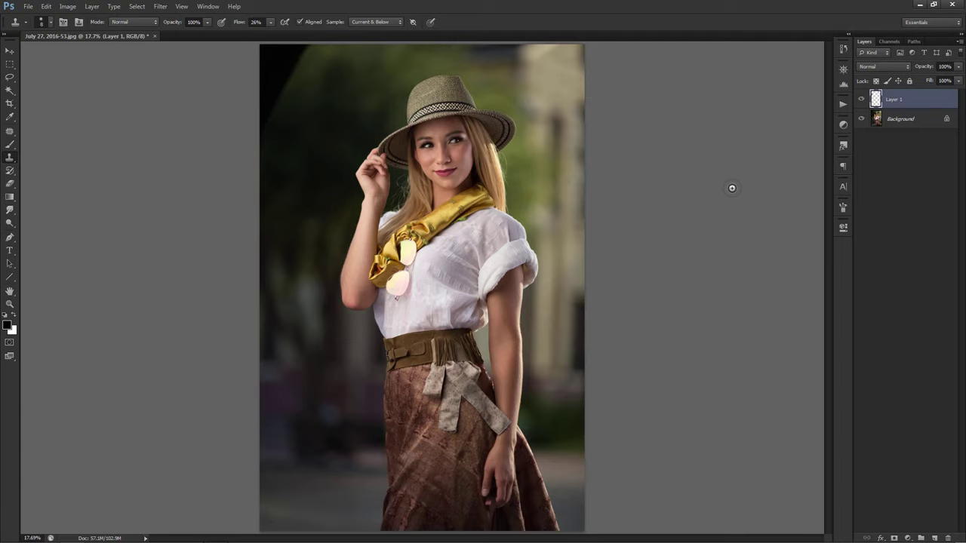
Zoom to 50% and pan so the woman's face and hat are centred.
{"action": "key", "text": "ctrl+plus"}
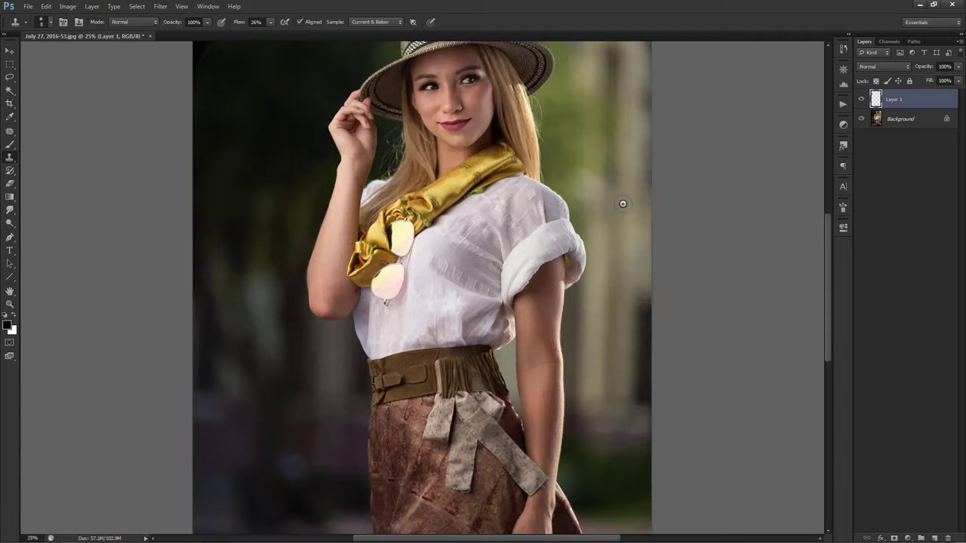
{"action": "key", "text": "ctrl+plus"}
{"action": "scroll", "coordinate": [653, 237], "scroll_direction": "up", "scroll_amount": 2}
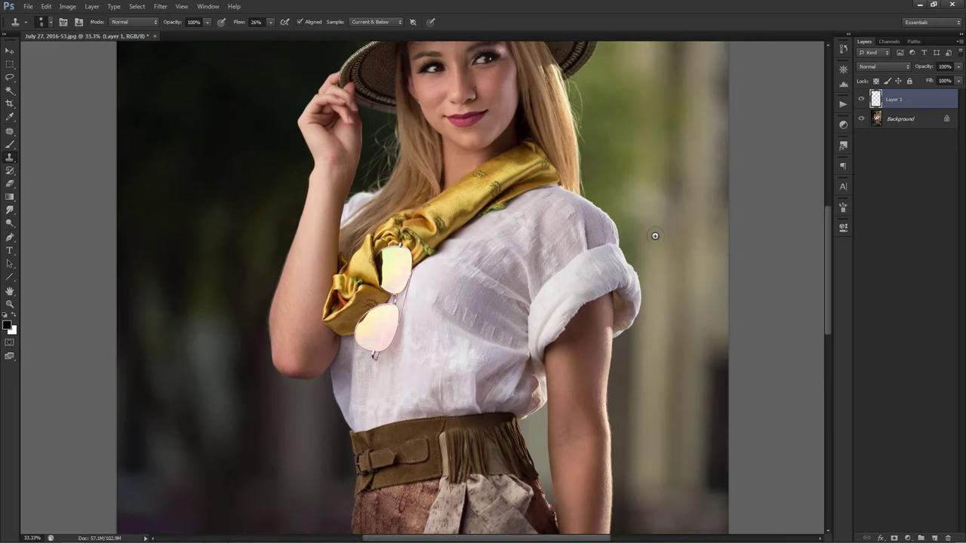
{"action": "scroll", "coordinate": [654, 235], "scroll_direction": "up", "scroll_amount": 3}
{"action": "scroll", "coordinate": [655, 235], "scroll_direction": "up", "scroll_amount": 3}
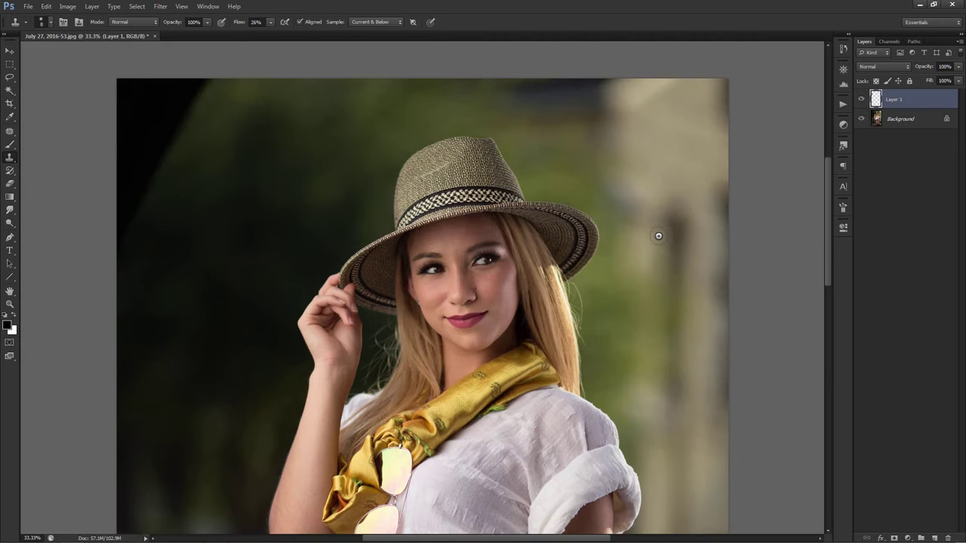
{"action": "scroll", "coordinate": [660, 236], "scroll_direction": "up", "scroll_amount": 2}
{"action": "key", "text": "ctrl+plus"}
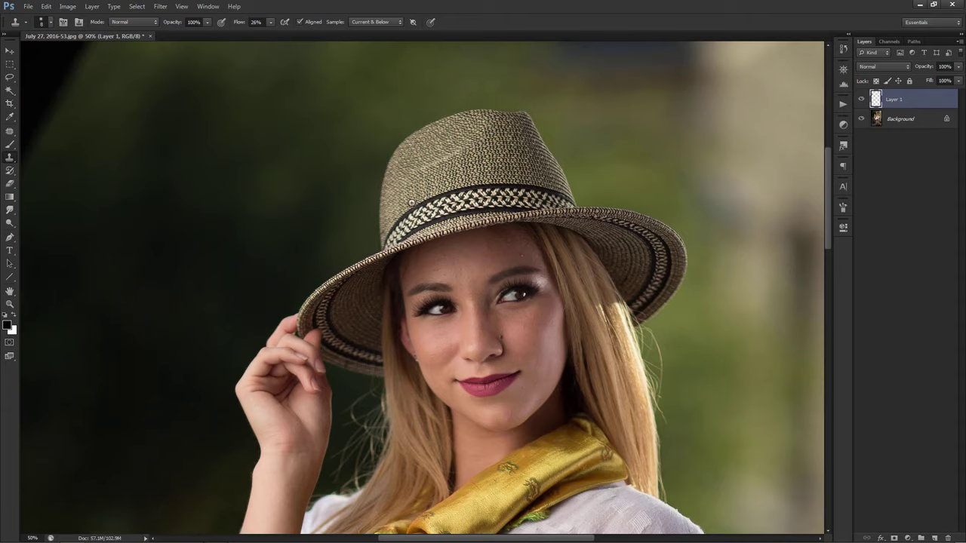
{"action": "mouse_move", "coordinate": [457, 209]}
{"action": "left_mouse_down"}
{"action": "mouse_move", "coordinate": [534, 239]}
{"action": "mouse_move", "coordinate": [527, 243]}
{"action": "left_mouse_up"}
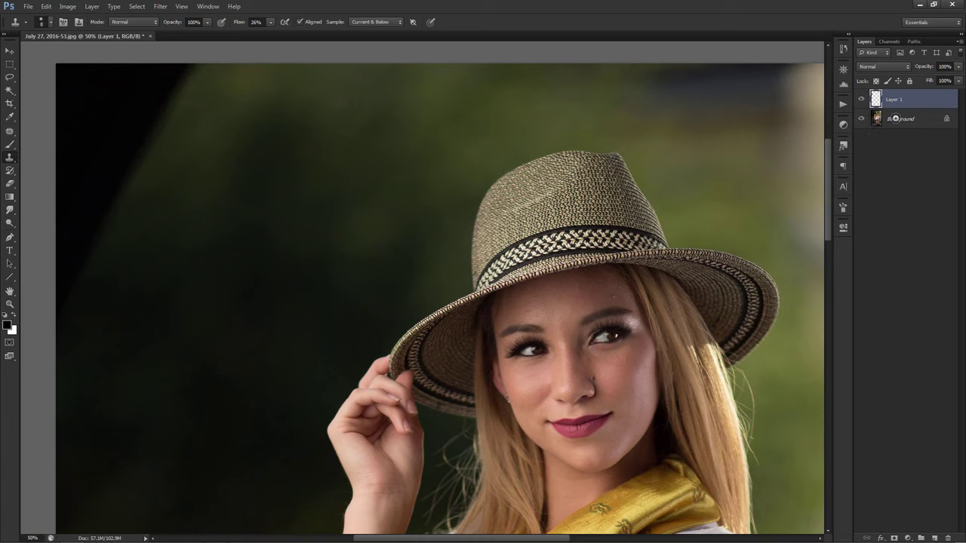
Rename Layer 1 to 'random stuff', then add a blank Layer 1 with Ctrl+Shift+Alt+N.
{"action": "double_click", "coordinate": [894, 100]}
{"action": "type", "text": "random stuff"}
{"action": "key", "text": "Return"}
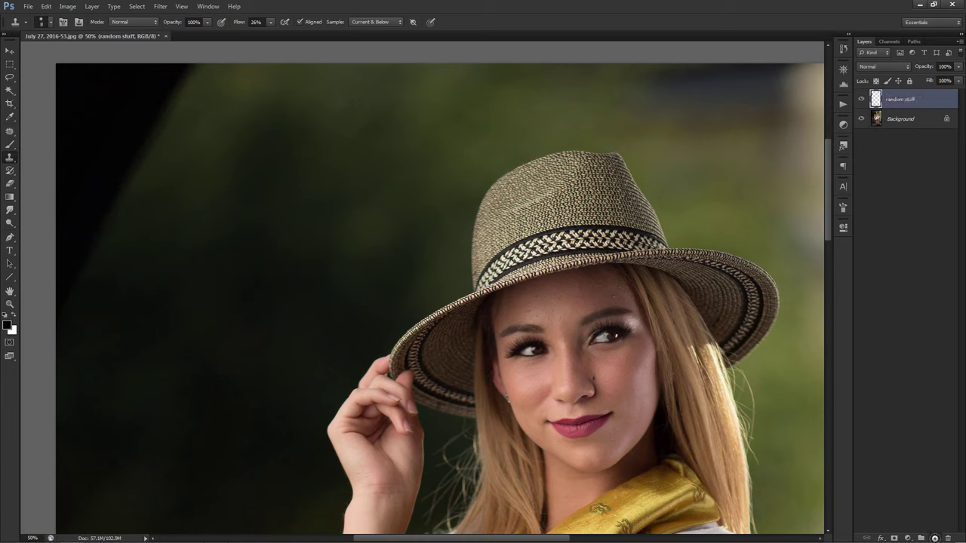
{"action": "key", "text": "ctrl+shift+alt+n"}
{"action": "scroll", "coordinate": [690, 371], "scroll_direction": "down", "scroll_amount": 1}
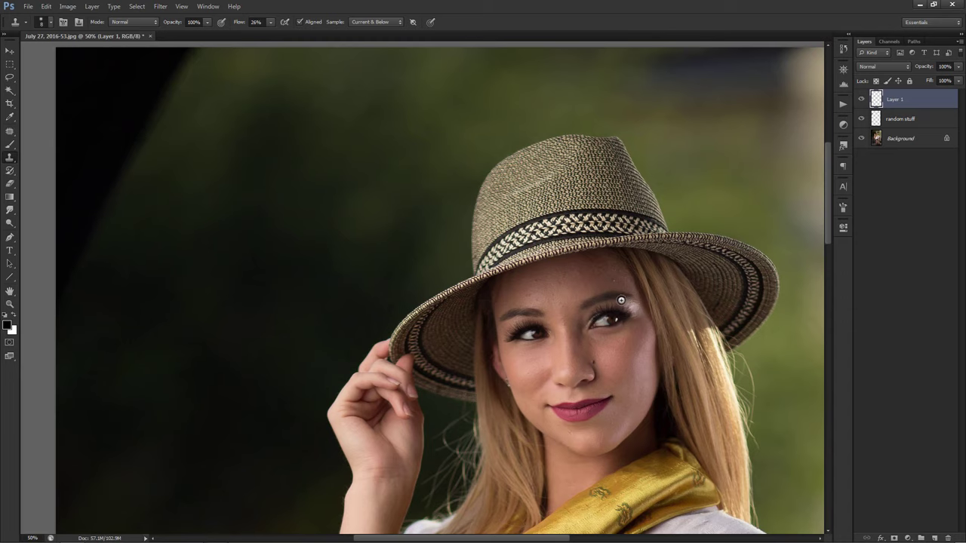
Zoom to 100% on the face and show the healing tool group.
{"action": "scroll", "coordinate": [620, 339], "scroll_direction": "down", "scroll_amount": 1}
{"action": "key", "text": "ctrl+plus"}
{"action": "key", "text": "ctrl+plus"}
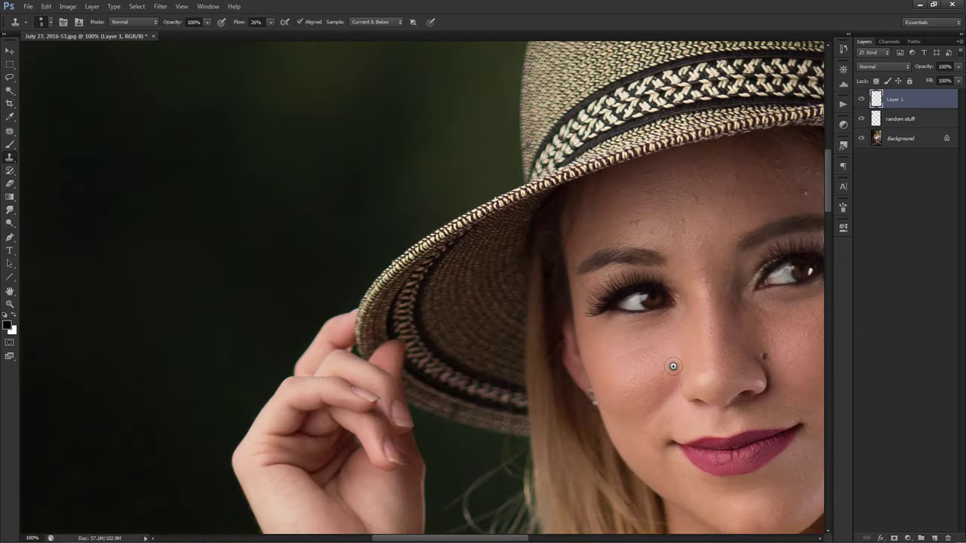
{"action": "left_click_drag", "start_coordinate": [672, 366], "coordinate": [483, 322]}
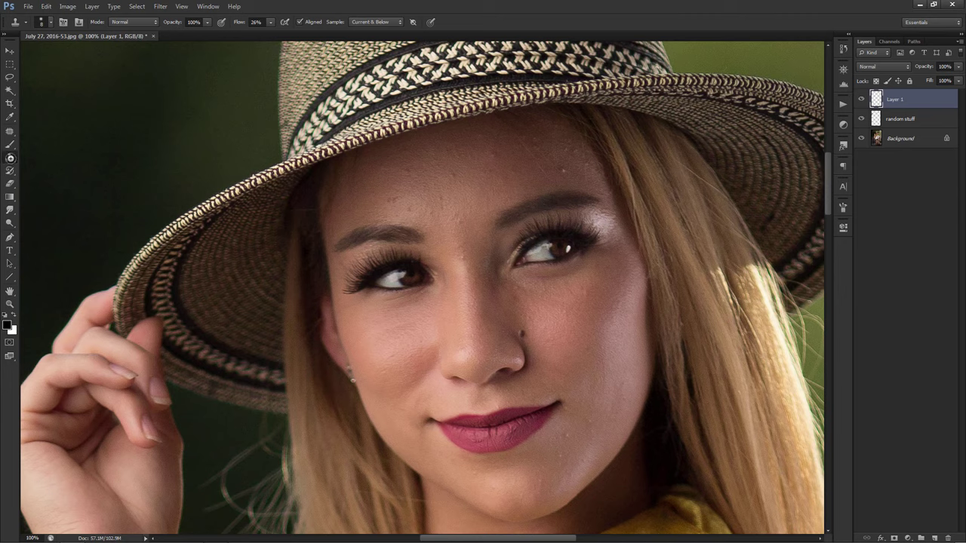
{"action": "left_click", "coordinate": [10, 130]}
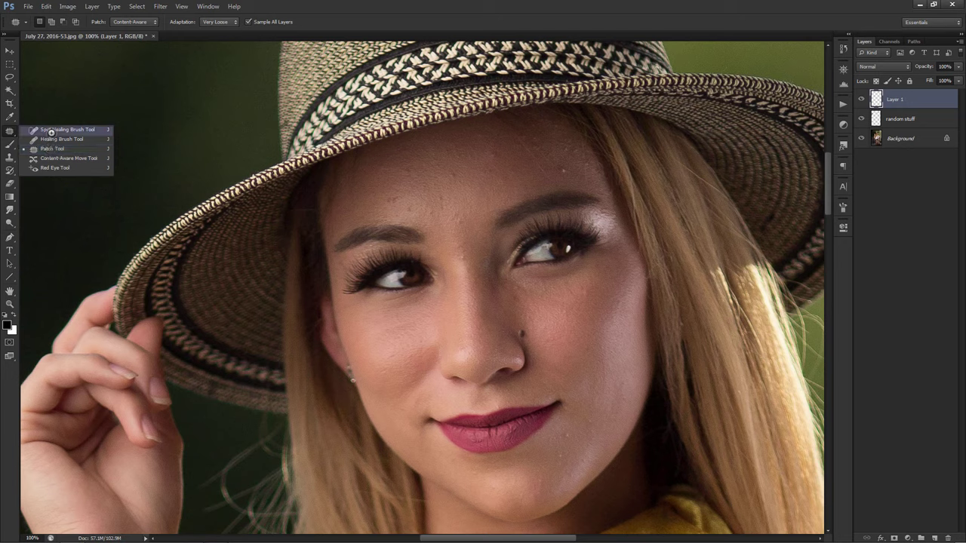
Spot-heal the forehead blemish with Sample All Layers on, then show Layer 1 alone.
{"action": "left_click", "coordinate": [50, 132]}
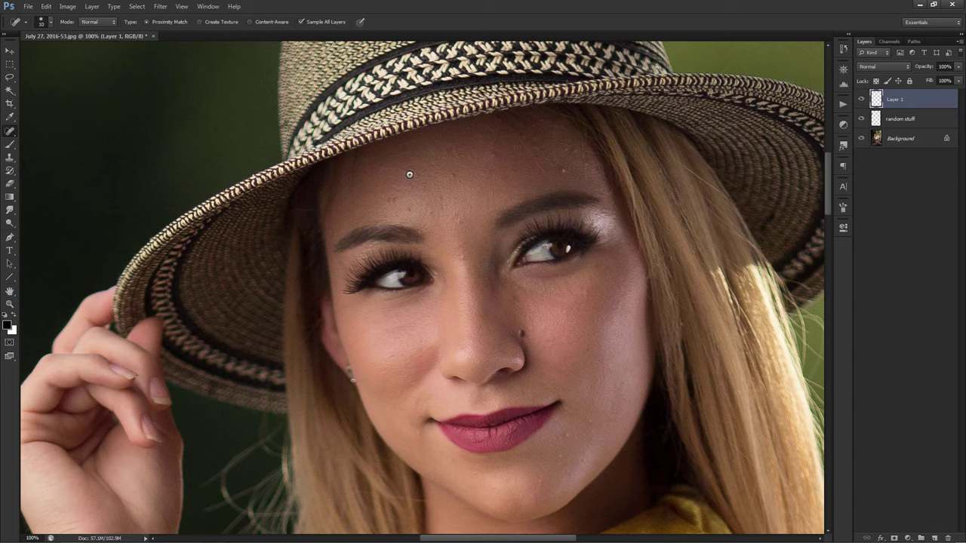
{"action": "left_click", "coordinate": [495, 156]}
{"action": "key", "text": "ctrl+z"}
{"action": "left_click", "coordinate": [300, 21]}
{"action": "left_click", "coordinate": [491, 154]}
{"action": "left_click", "coordinate": [862, 99], "text": "alt"}
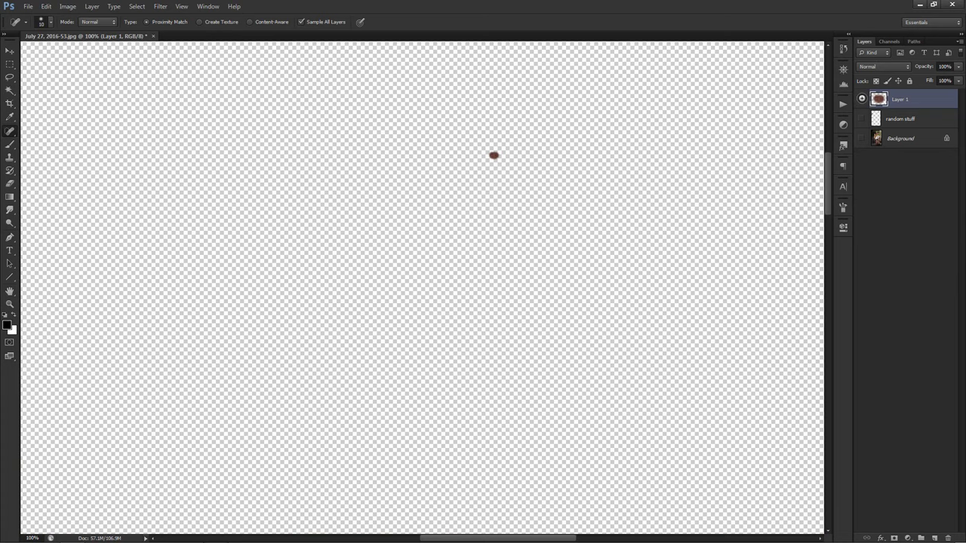
Show all layers again, stamp visible layers into a new Layer 2, then delete it.
{"action": "left_click", "coordinate": [861, 99], "text": "alt"}
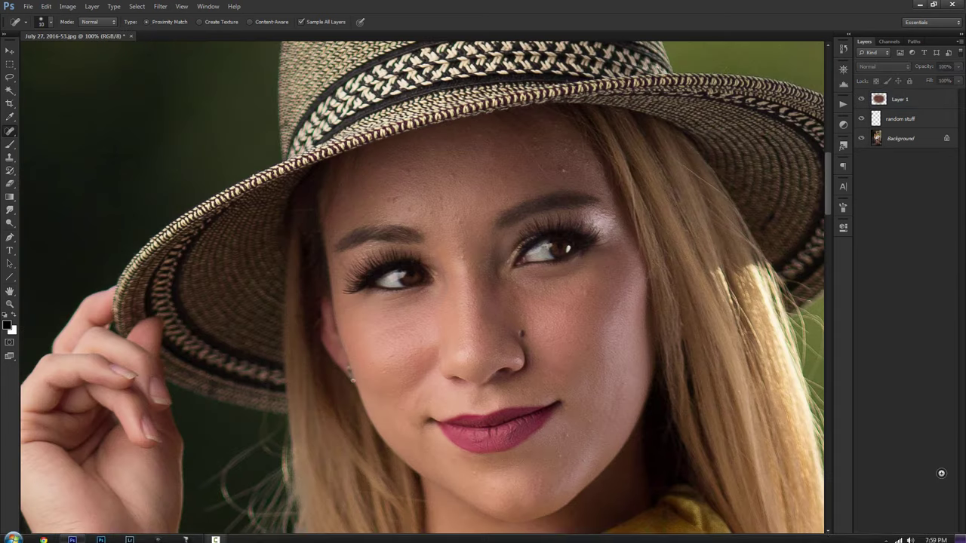
{"action": "left_click", "coordinate": [934, 537]}
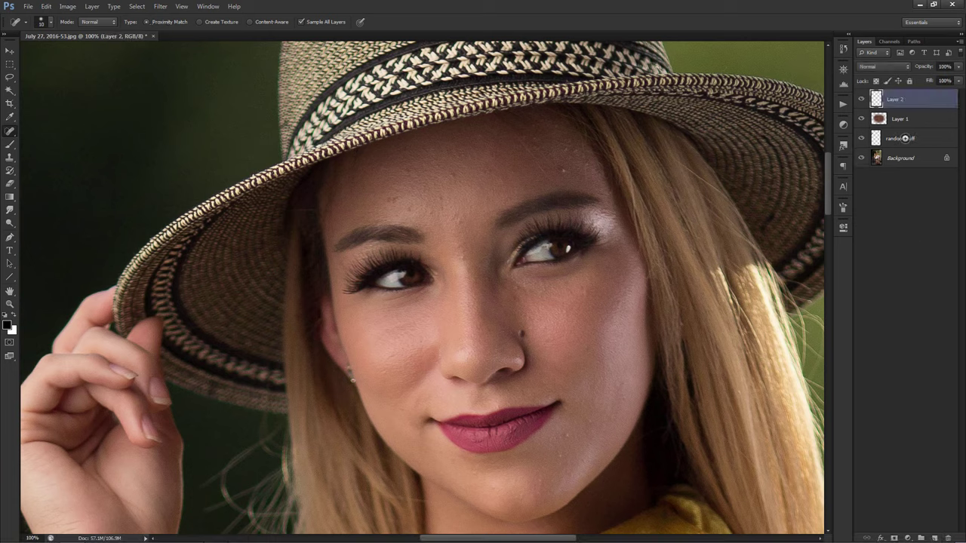
{"action": "key", "text": "ctrl+shift+alt+e"}
{"action": "key", "text": "Delete"}
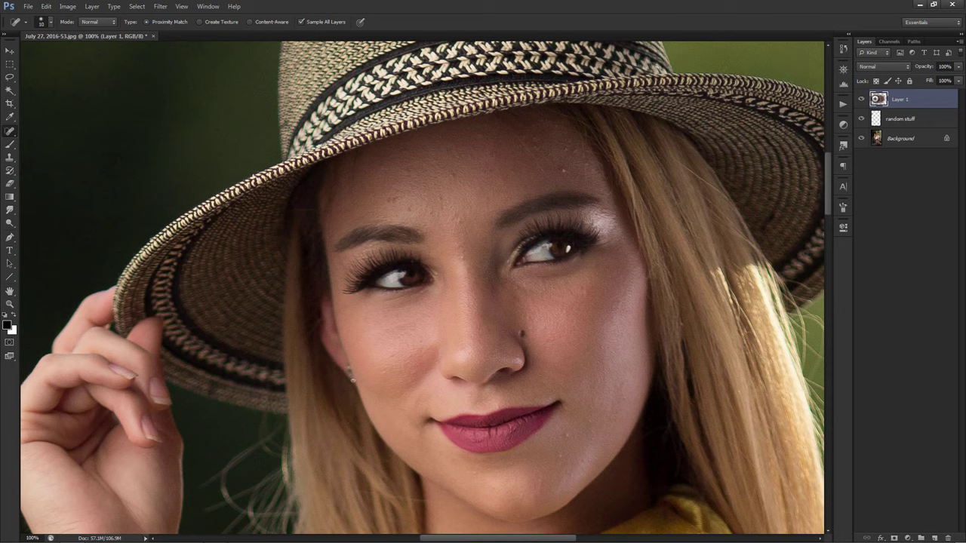
Spot-heal the blemishes across the upper and right part of the forehead.
{"action": "left_click", "coordinate": [568, 173]}
{"action": "scroll", "coordinate": [567, 173], "scroll_direction": "up", "scroll_amount": 1}
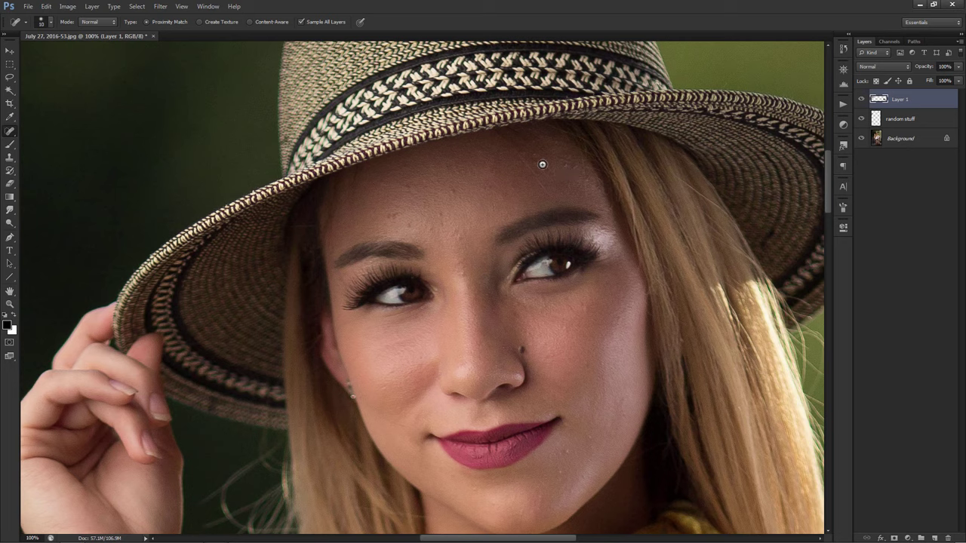
{"action": "left_click", "coordinate": [536, 157]}
{"action": "left_click", "coordinate": [540, 187]}
{"action": "left_click_drag", "start_coordinate": [534, 172], "coordinate": [520, 159]}
{"action": "left_click", "coordinate": [493, 156]}
{"action": "left_click", "coordinate": [486, 167]}
{"action": "left_click", "coordinate": [458, 171]}
{"action": "left_click", "coordinate": [449, 164]}
{"action": "left_click_drag", "start_coordinate": [462, 190], "coordinate": [451, 191]}
Spot-heal the remaining blemishes on the left and lower forehead.
{"action": "left_click", "coordinate": [408, 187]}
{"action": "left_click", "coordinate": [395, 186]}
{"action": "left_click", "coordinate": [390, 215]}
{"action": "left_click", "coordinate": [393, 214]}
{"action": "left_click", "coordinate": [431, 228]}
{"action": "left_click", "coordinate": [427, 218]}
{"action": "left_click", "coordinate": [459, 238]}
{"action": "left_click", "coordinate": [433, 230]}
{"action": "left_click", "coordinate": [457, 228]}
{"action": "scroll", "coordinate": [578, 238], "scroll_direction": "down", "scroll_amount": 2}
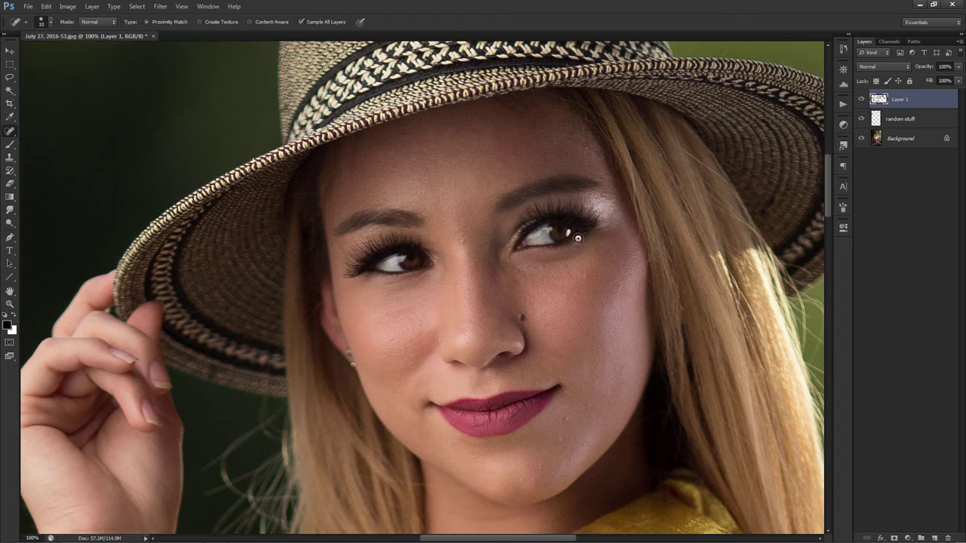
{"action": "scroll", "coordinate": [577, 237], "scroll_direction": "down", "scroll_amount": 2}
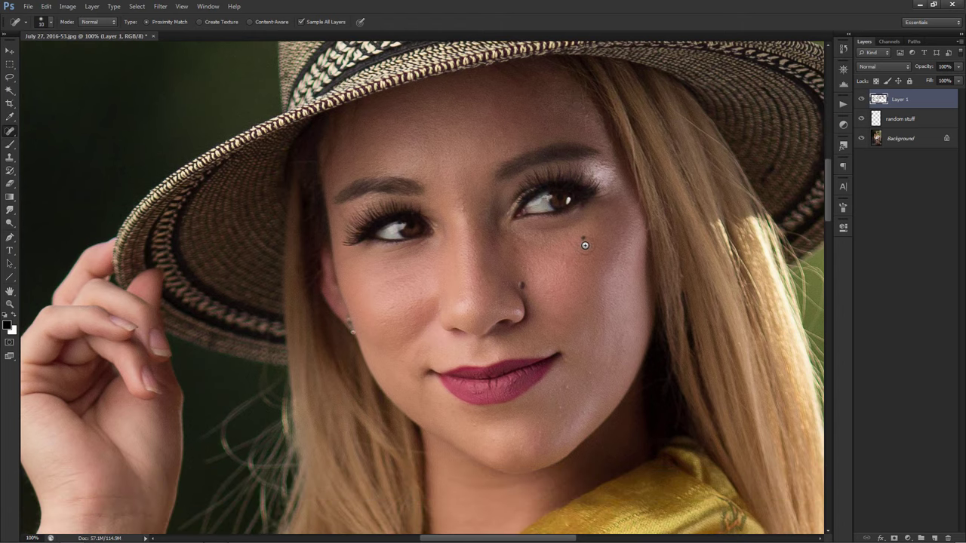
Spot-heal the cheek blemishes and a spot near the chin, resizing the brush as needed.
{"action": "left_click", "coordinate": [583, 242]}
{"action": "left_click_drag", "start_coordinate": [579, 242], "coordinate": [568, 243]}
{"action": "scroll", "coordinate": [593, 262], "scroll_direction": "down", "scroll_amount": 2}
{"action": "scroll", "coordinate": [593, 326], "scroll_direction": "down", "scroll_amount": 2}
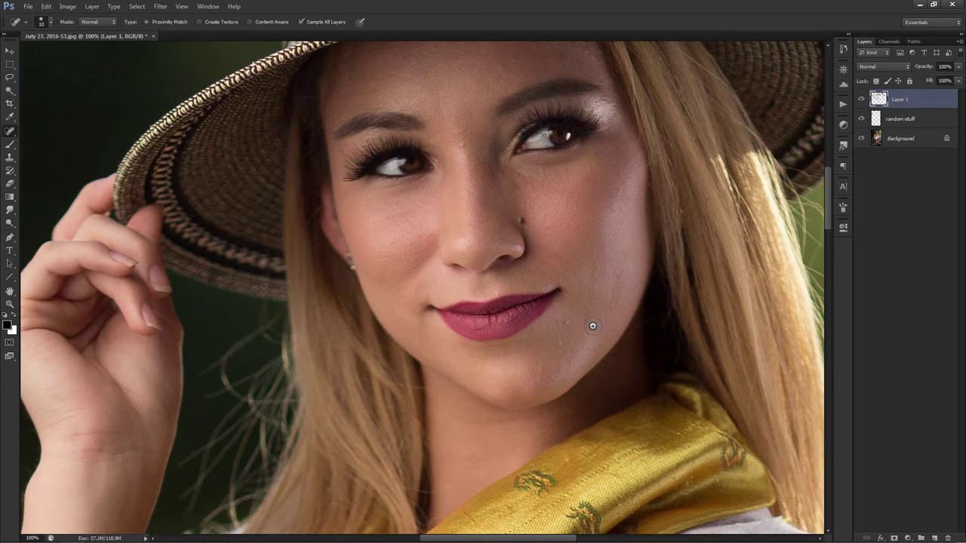
{"action": "left_click", "coordinate": [566, 323]}
{"action": "left_click", "coordinate": [621, 273]}
{"action": "key", "text": "bracketright"}
{"action": "left_click", "coordinate": [625, 281]}
{"action": "key", "text": "bracketleft"}
Heal a spot below the lower lip and undo a chin heal.
{"action": "left_click", "coordinate": [473, 358]}
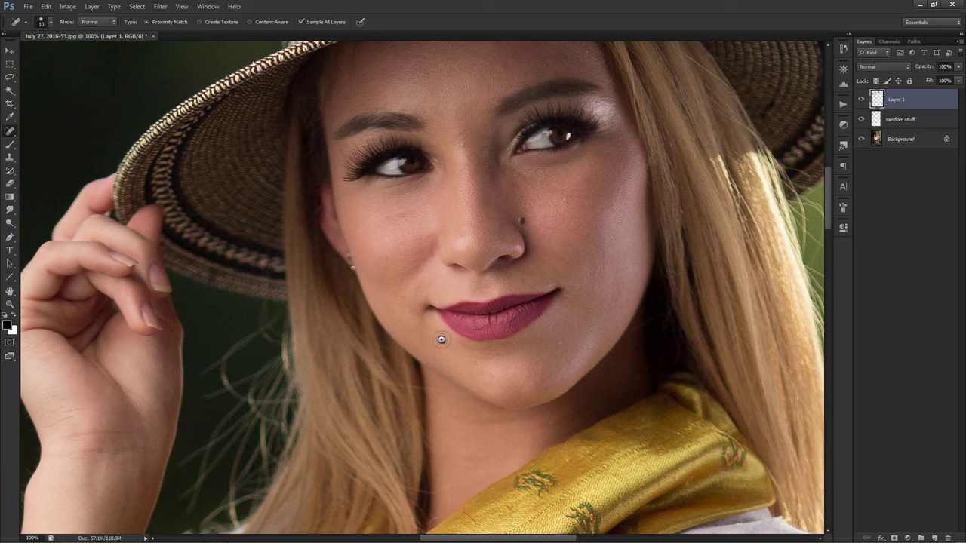
{"action": "left_click", "coordinate": [492, 372]}
{"action": "key", "text": "ctrl+z"}
{"action": "key", "text": "ctrl+z"}
{"action": "scroll", "coordinate": [465, 131], "scroll_direction": "up", "scroll_amount": 1}
{"action": "scroll", "coordinate": [465, 131], "scroll_direction": "up", "scroll_amount": 2}
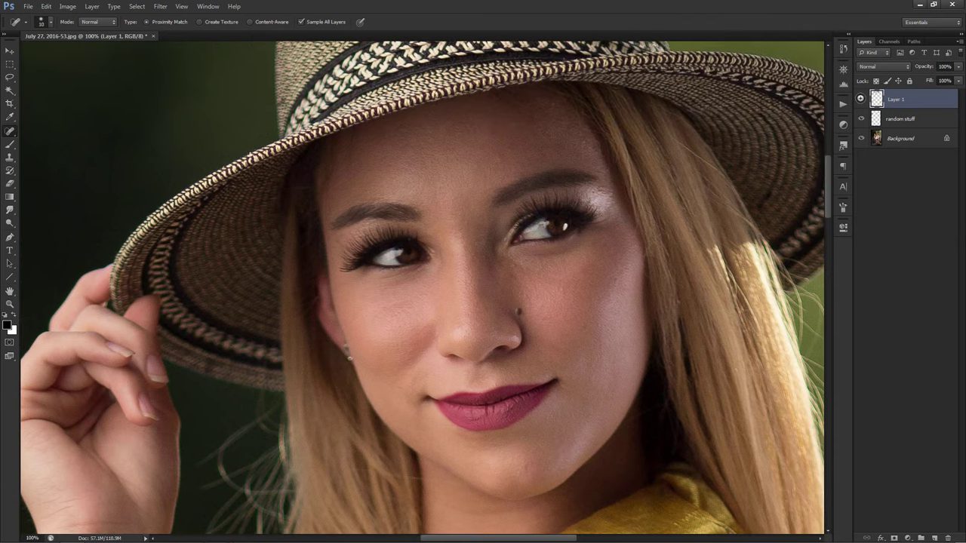
Pan the view to the black wedge in the upper-left background corner.
{"action": "left_click_drag", "start_coordinate": [397, 244], "coordinate": [541, 224]}
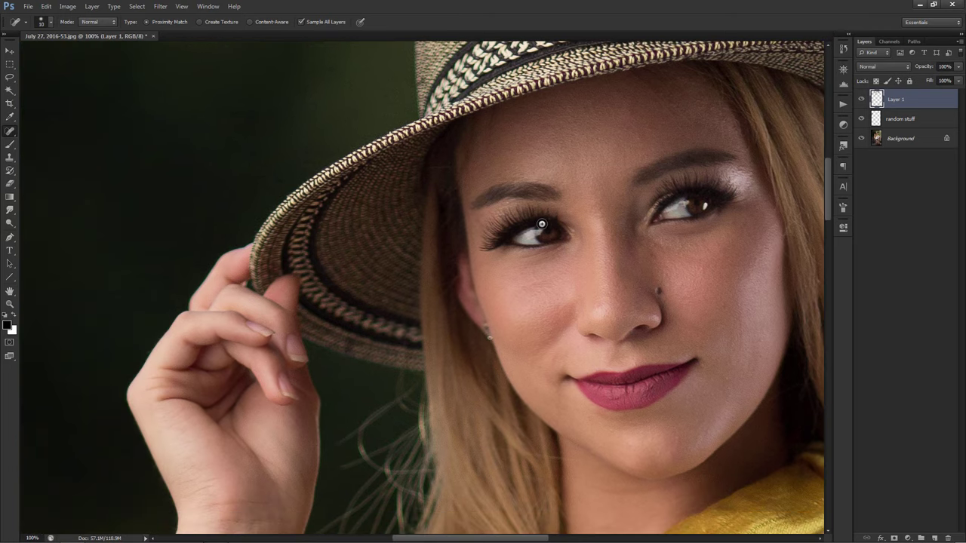
{"action": "scroll", "coordinate": [383, 269], "scroll_direction": "down", "scroll_amount": 2}
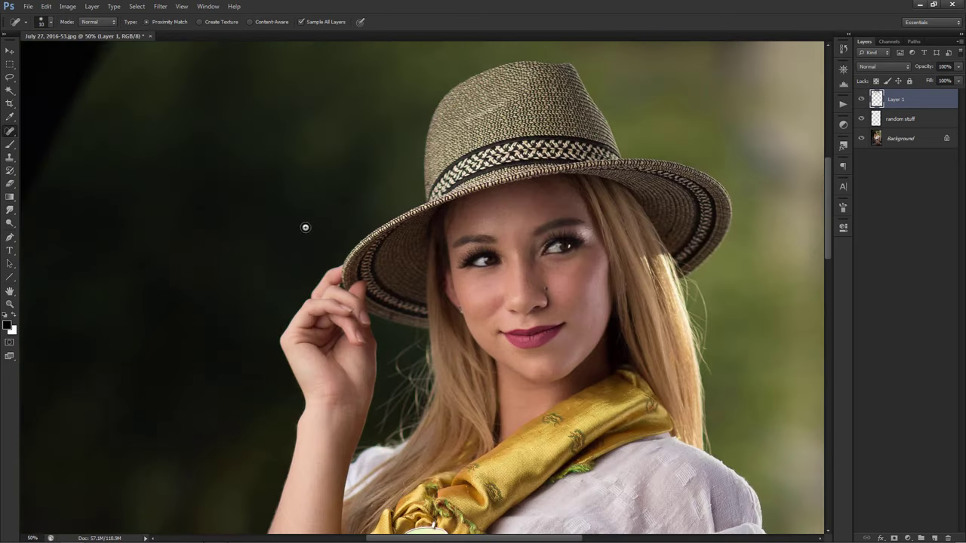
{"action": "left_click_drag", "start_coordinate": [305, 227], "coordinate": [483, 319]}
{"action": "left_click_drag", "start_coordinate": [375, 218], "coordinate": [442, 270]}
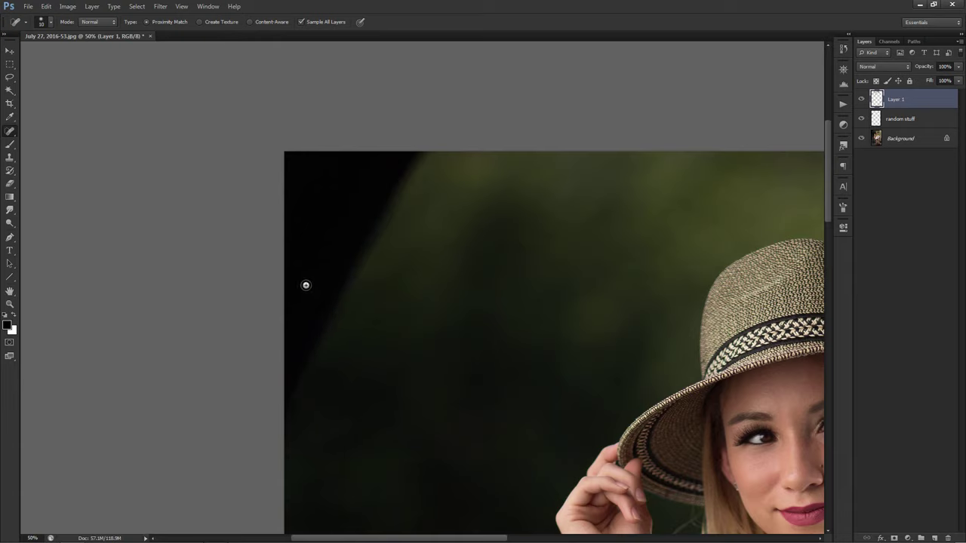
Set the Clone Stamp brush to 200 px and show the healing tools group.
{"action": "key", "text": "s"}
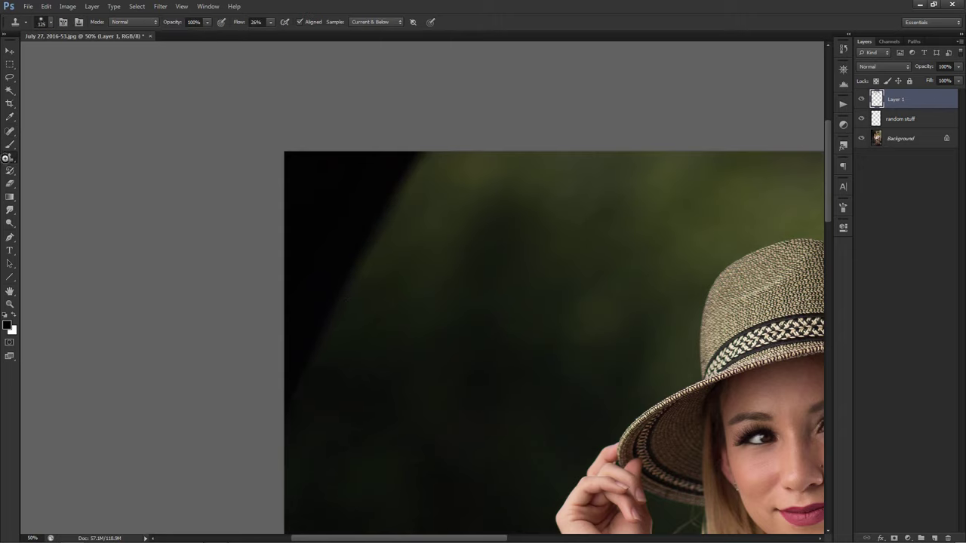
{"action": "key", "text": "bracketright"}
{"action": "key", "text": "bracketright"}
{"action": "key", "text": "bracketright"}
{"action": "key", "text": "bracketright"}
{"action": "left_click", "coordinate": [9, 131]}
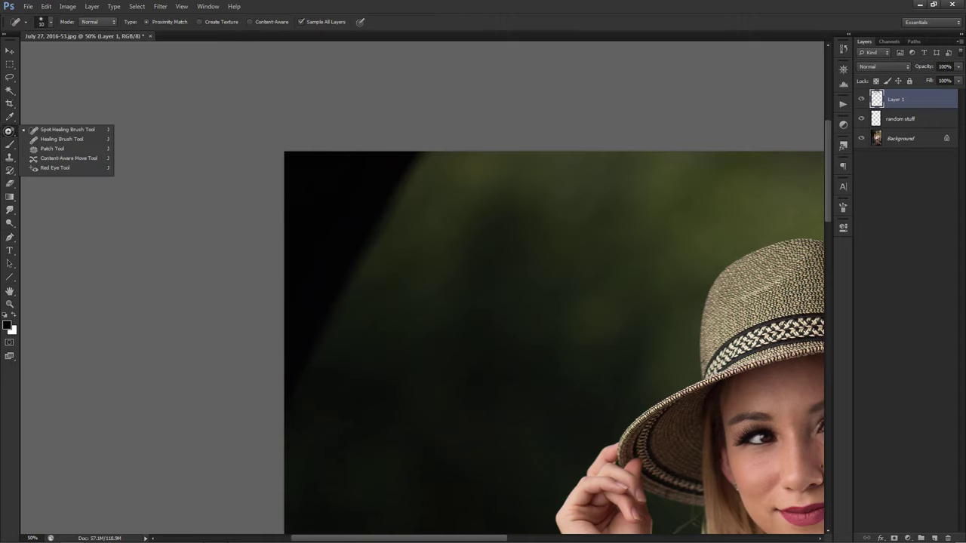
Patch the black upper-left wedge with clean green background using the Content-Aware Patch Tool.
{"action": "left_click", "coordinate": [45, 149]}
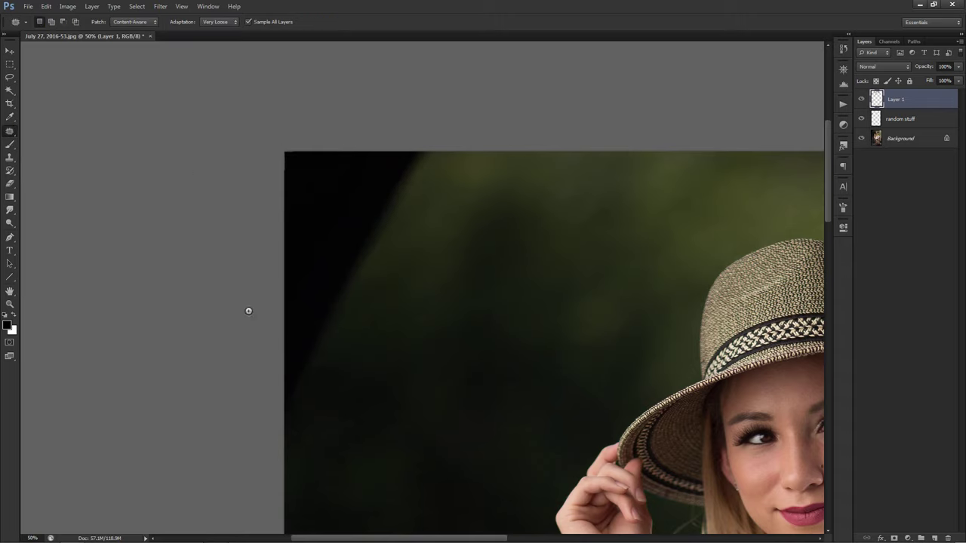
{"action": "mouse_move", "coordinate": [257, 398]}
{"action": "left_mouse_down"}
{"action": "mouse_move", "coordinate": [428, 139]}
{"action": "mouse_move", "coordinate": [224, 377]}
{"action": "left_mouse_up"}
{"action": "mouse_move", "coordinate": [273, 399]}
{"action": "left_mouse_down"}
{"action": "mouse_move", "coordinate": [450, 352]}
{"action": "mouse_move", "coordinate": [552, 343]}
{"action": "left_mouse_up"}
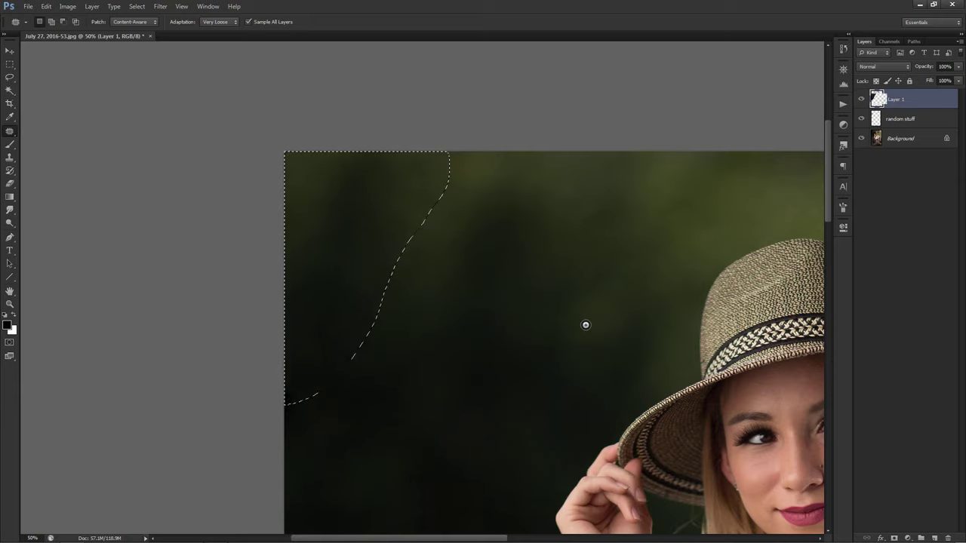
{"action": "key", "text": "ctrl+d"}
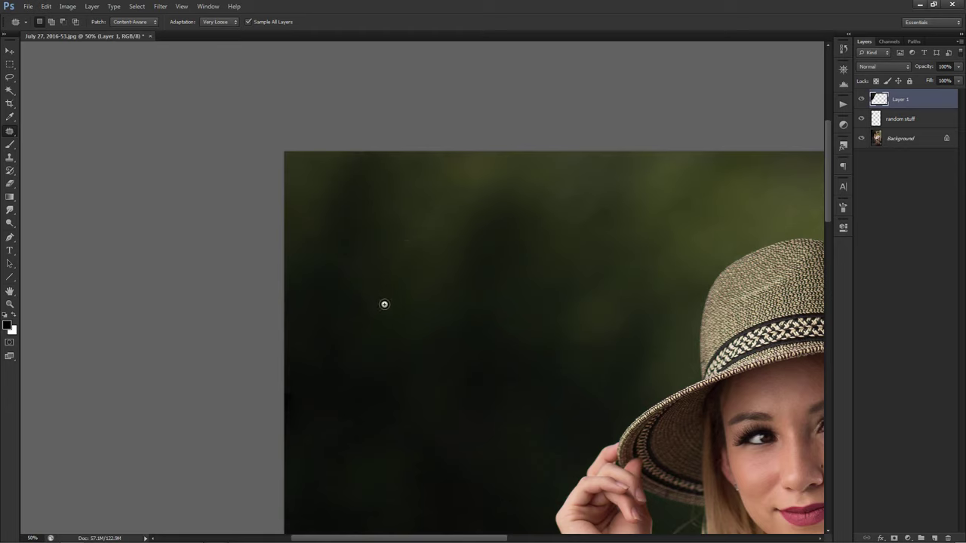
Set the Clone Stamp to 200 px size, 10% flow and 0% hardness.
{"action": "key", "text": "s"}
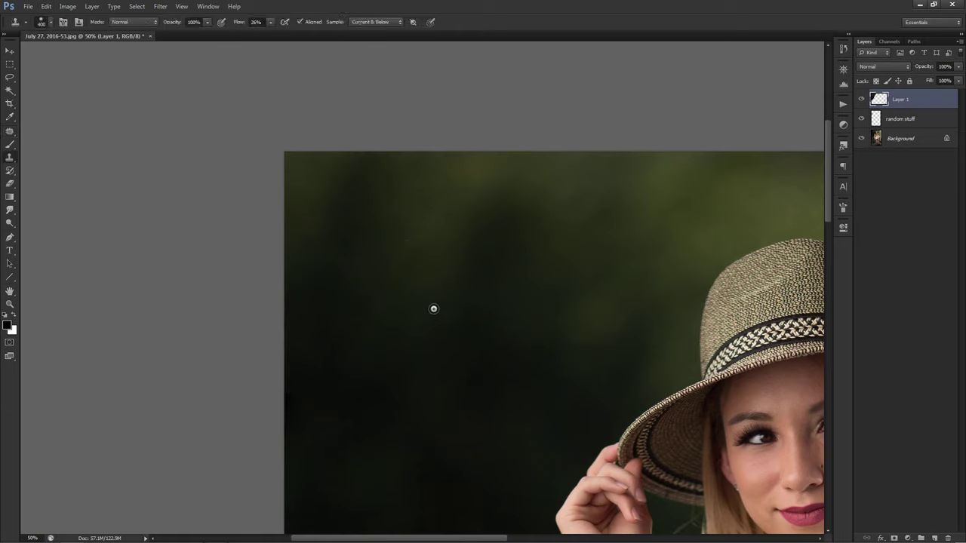
{"action": "key", "text": "bracketleft"}
{"action": "key", "text": "bracketleft"}
{"action": "left_click", "coordinate": [270, 22]}
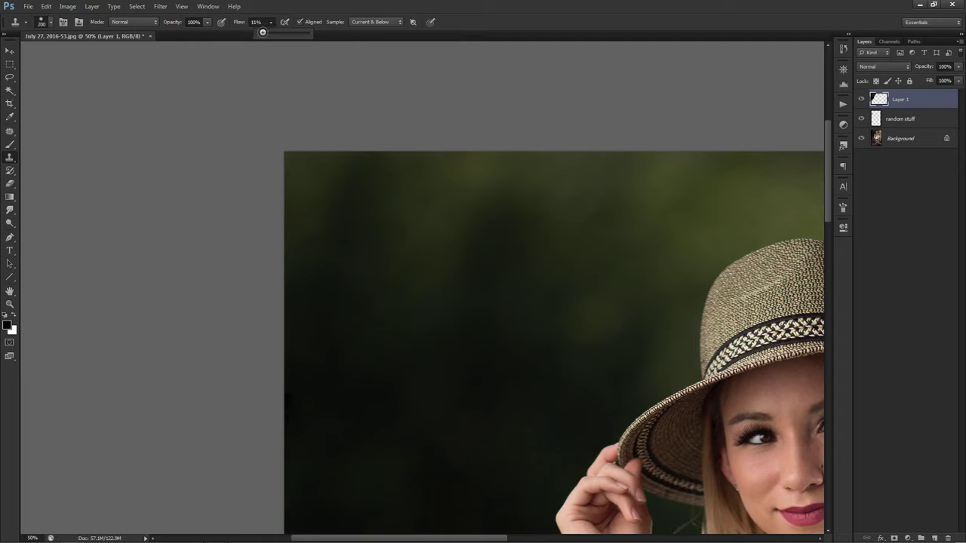
{"action": "right_click", "coordinate": [439, 224]}
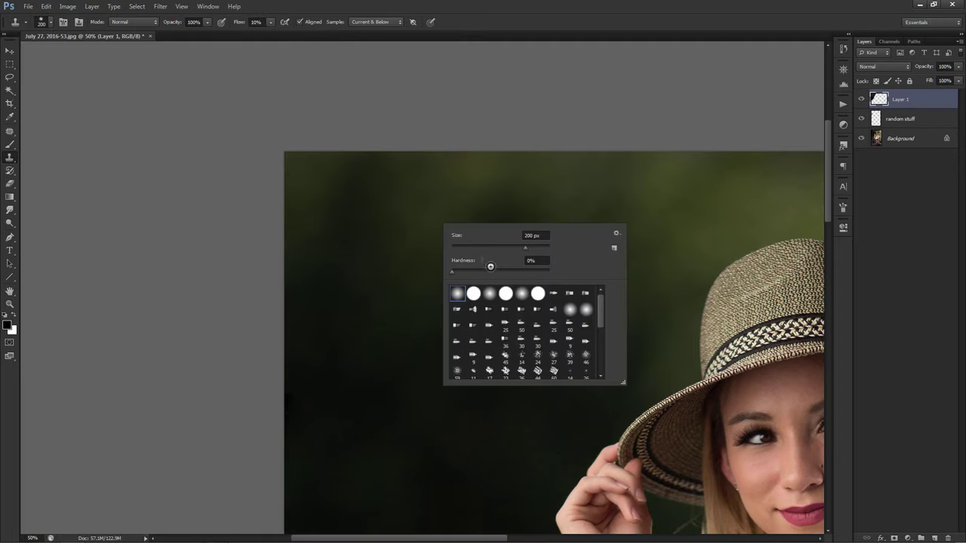
{"action": "left_click_drag", "start_coordinate": [520, 271], "coordinate": [548, 271]}
{"action": "key", "text": "Return"}
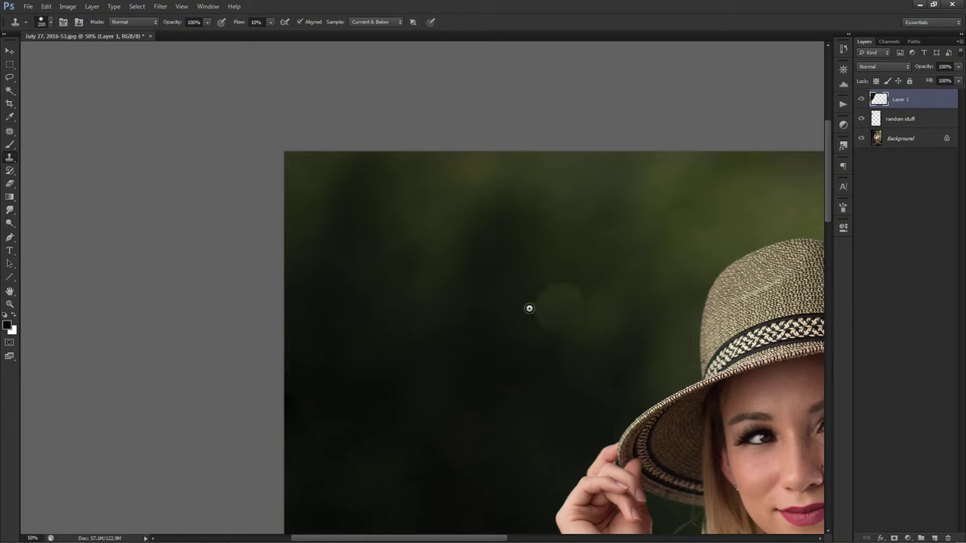
Test a clone stroke on the dark background, undo it, and recheck brush settings.
{"action": "left_click_drag", "start_coordinate": [417, 258], "coordinate": [391, 264]}
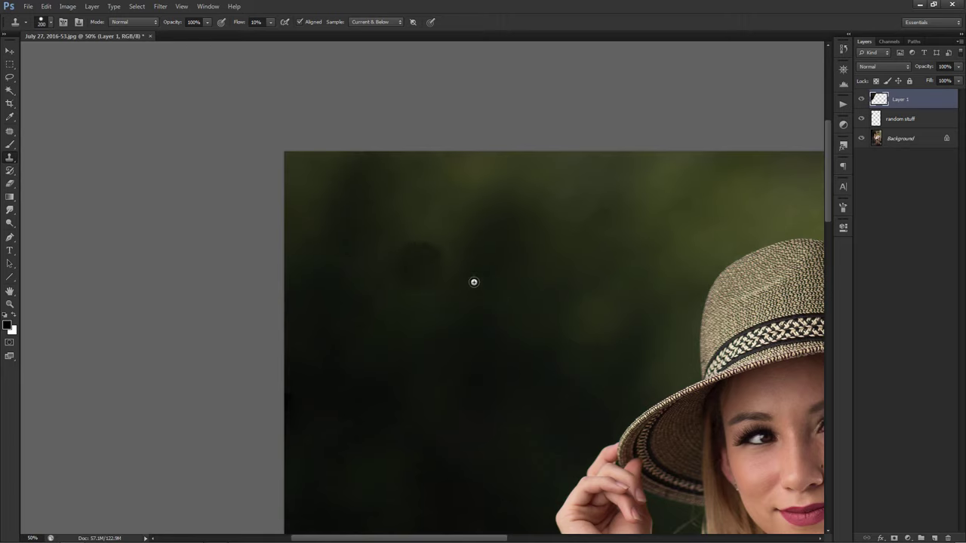
{"action": "key", "text": "ctrl+z"}
{"action": "right_click", "coordinate": [458, 254]}
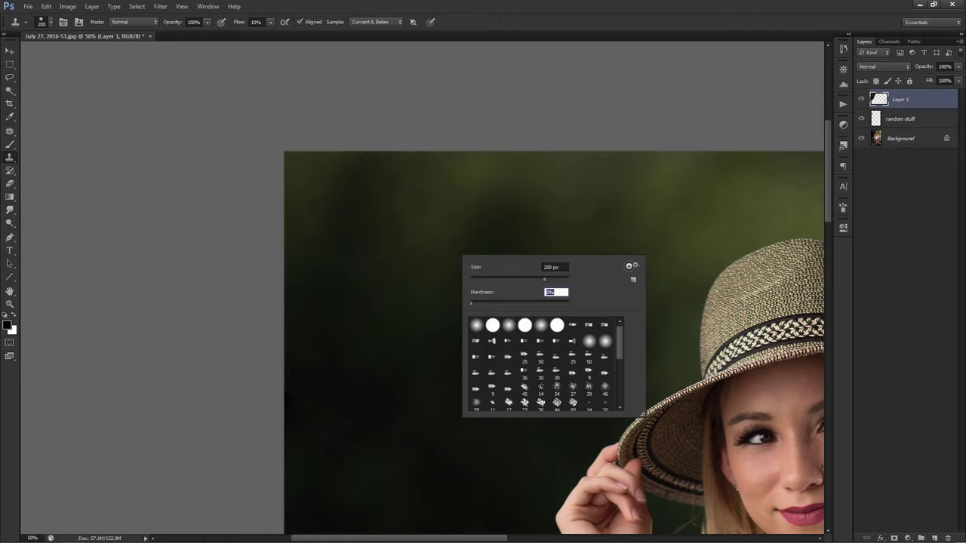
{"action": "key", "text": "Return"}
{"action": "left_click_drag", "start_coordinate": [548, 292], "coordinate": [516, 245]}
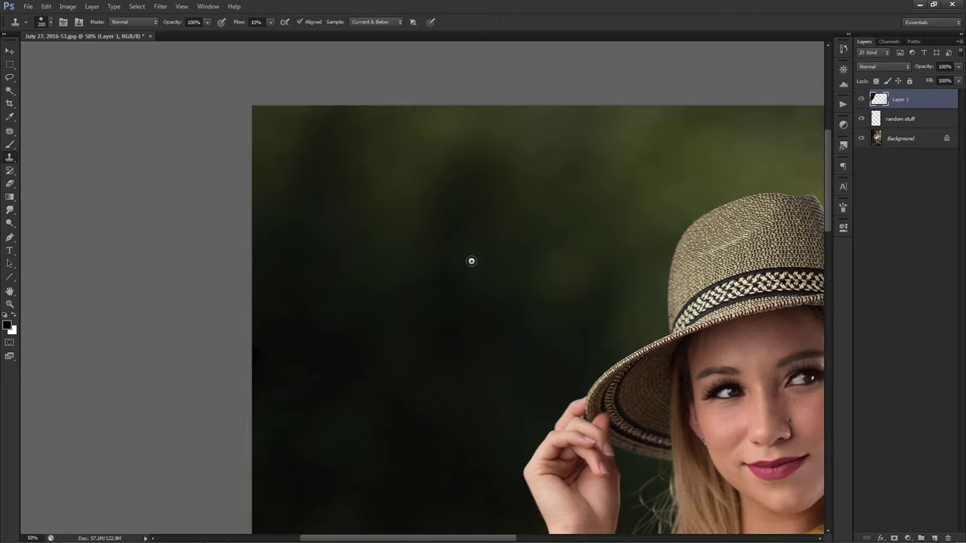
Enlarge the clone brush to 300 px and start cloning over the dark background's light spots.
{"action": "key", "text": "bracketright"}
{"action": "key", "text": "bracketright"}
{"action": "left_click", "coordinate": [496, 264]}
{"action": "left_click_drag", "start_coordinate": [360, 229], "coordinate": [350, 208]}
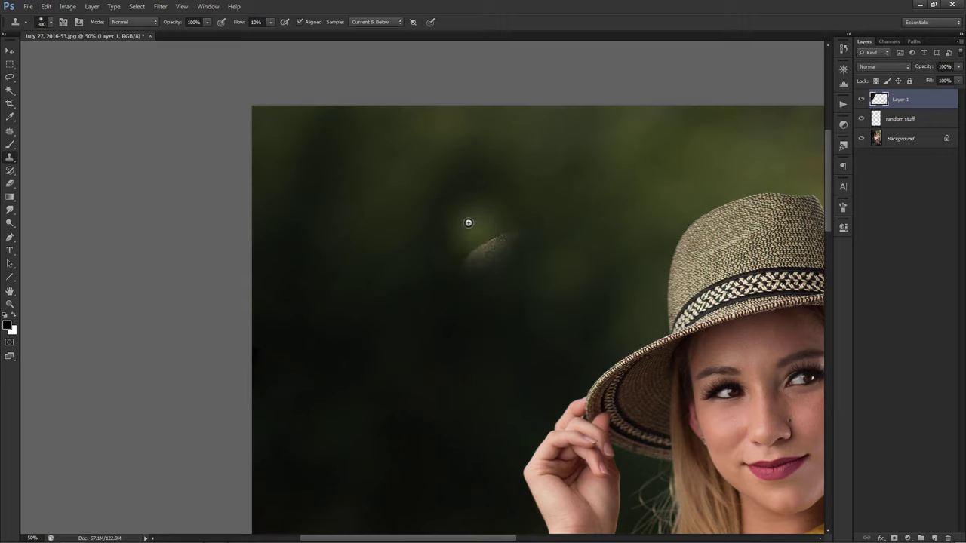
{"action": "left_click", "coordinate": [470, 195], "text": "alt"}
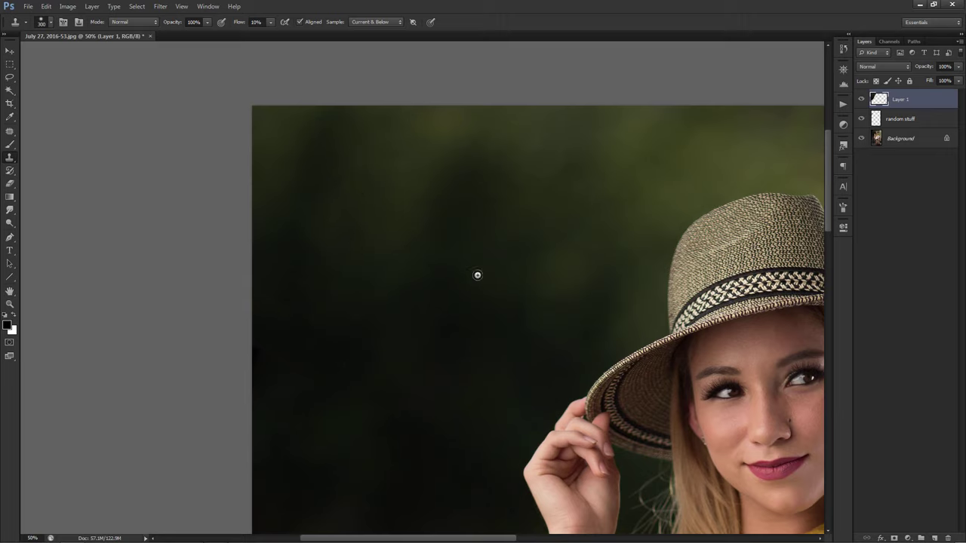
{"action": "left_click", "coordinate": [400, 319], "text": "alt"}
{"action": "left_click_drag", "start_coordinate": [464, 191], "coordinate": [394, 282]}
{"action": "left_click_drag", "start_coordinate": [469, 170], "coordinate": [471, 197]}
Continue smoothing the upper background with clone strokes from fresh sample points.
{"action": "left_click", "coordinate": [505, 176]}
{"action": "left_click_drag", "start_coordinate": [554, 235], "coordinate": [455, 244]}
{"action": "left_click_drag", "start_coordinate": [424, 200], "coordinate": [409, 176]}
{"action": "mouse_move", "coordinate": [409, 123]}
{"action": "left_mouse_down"}
{"action": "mouse_move", "coordinate": [350, 132]}
{"action": "mouse_move", "coordinate": [385, 123]}
{"action": "left_mouse_up"}
{"action": "mouse_move", "coordinate": [446, 171]}
{"action": "left_mouse_down"}
{"action": "mouse_move", "coordinate": [453, 122]}
{"action": "mouse_move", "coordinate": [375, 131]}
{"action": "left_mouse_up"}
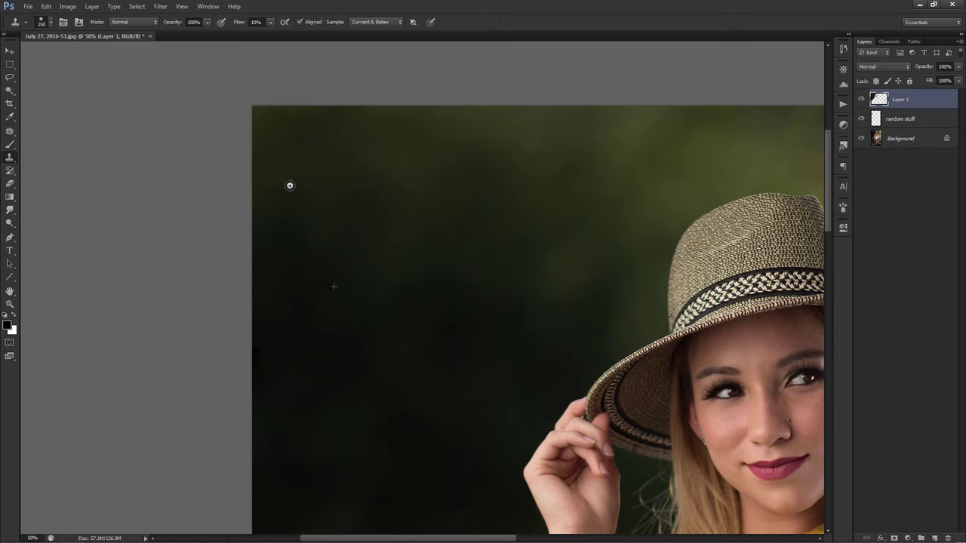
{"action": "left_click", "coordinate": [407, 231], "text": "alt"}
{"action": "left_click", "coordinate": [352, 182]}
{"action": "left_click_drag", "start_coordinate": [351, 183], "coordinate": [461, 189]}
Smooth the left background and bright spots with clone strokes, undoing one stroke.
{"action": "mouse_move", "coordinate": [534, 234]}
{"action": "left_mouse_down"}
{"action": "mouse_move", "coordinate": [483, 201]}
{"action": "mouse_move", "coordinate": [467, 211]}
{"action": "left_mouse_up"}
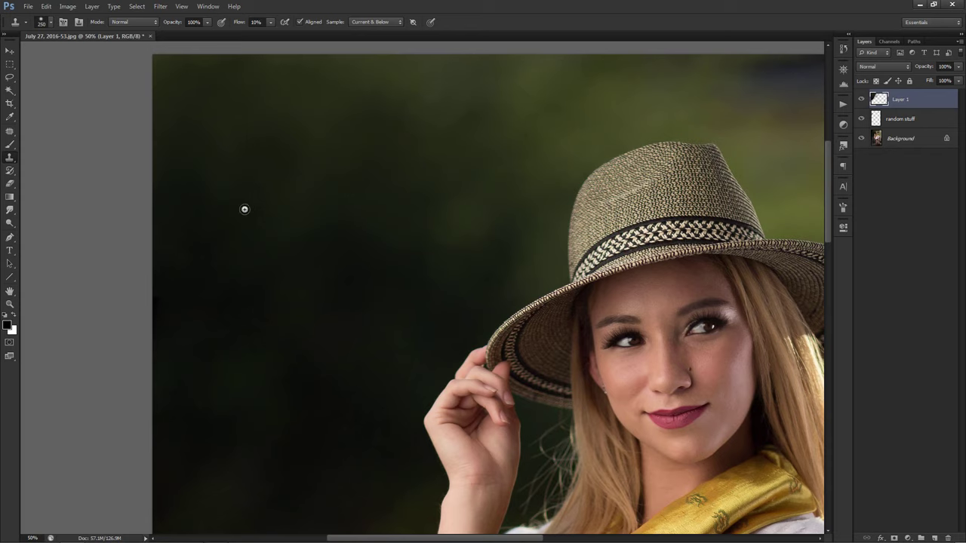
{"action": "left_click_drag", "start_coordinate": [221, 229], "coordinate": [258, 233]}
{"action": "left_click_drag", "start_coordinate": [188, 227], "coordinate": [180, 244]}
{"action": "left_click_drag", "start_coordinate": [353, 228], "coordinate": [359, 236]}
{"action": "scroll", "coordinate": [350, 188], "scroll_direction": "up", "scroll_amount": 2}
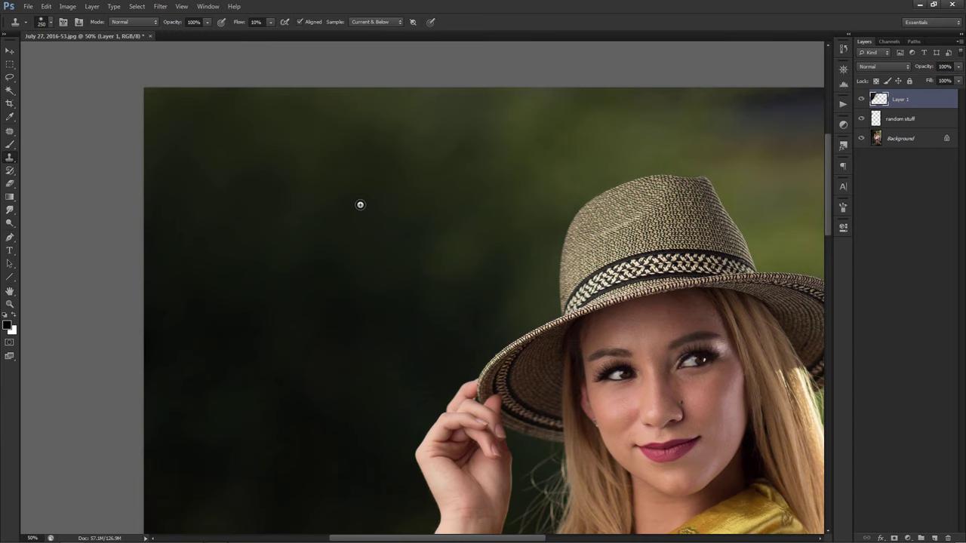
{"action": "left_click_drag", "start_coordinate": [360, 205], "coordinate": [316, 156]}
{"action": "mouse_move", "coordinate": [442, 189]}
{"action": "left_mouse_down"}
{"action": "mouse_move", "coordinate": [362, 173]}
{"action": "mouse_move", "coordinate": [361, 190]}
{"action": "left_mouse_up"}
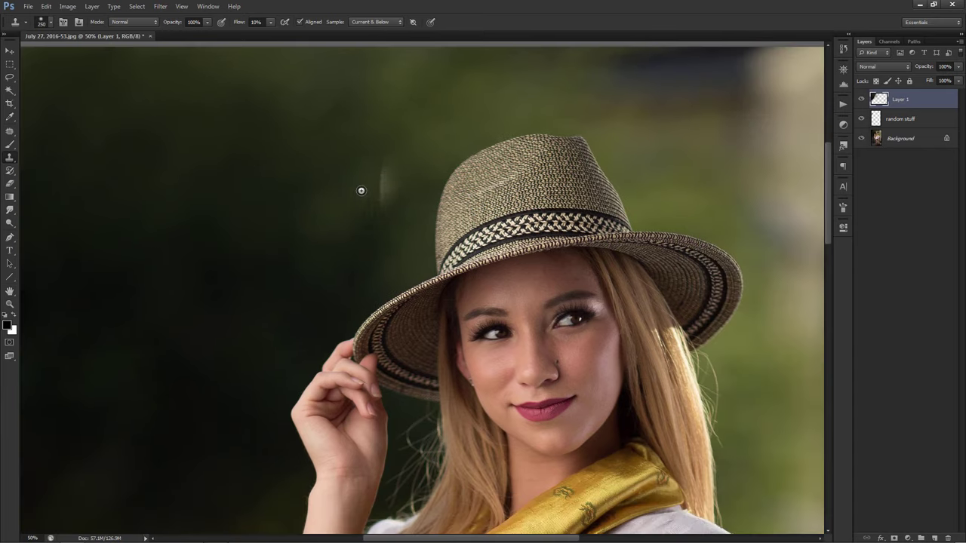
{"action": "key", "text": "ctrl+z"}
{"action": "left_click_drag", "start_coordinate": [212, 283], "coordinate": [209, 280]}
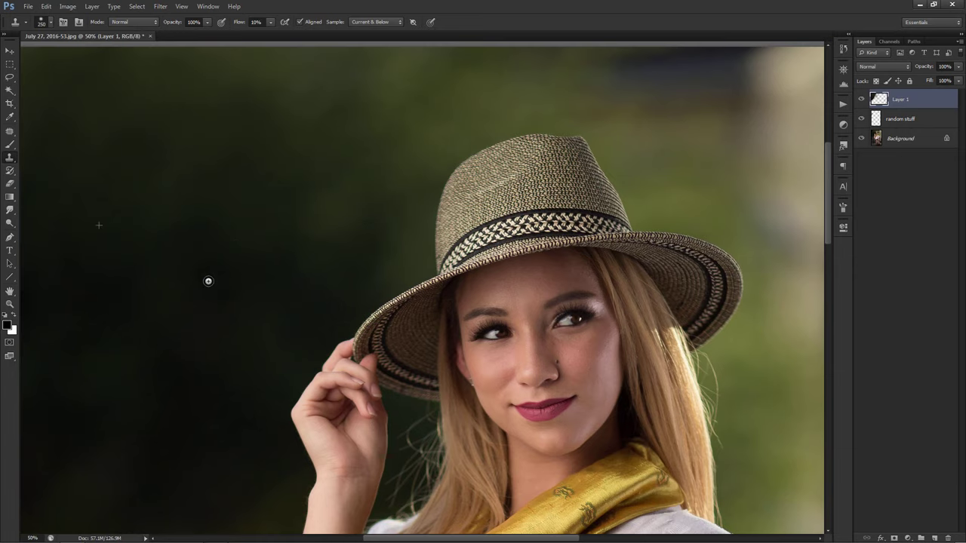
Toggle Layer 1's visibility to compare the retouch, then view the whole photo at 25%.
{"action": "mouse_move", "coordinate": [481, 258]}
{"action": "left_mouse_down"}
{"action": "mouse_move", "coordinate": [610, 249]}
{"action": "mouse_move", "coordinate": [542, 189]}
{"action": "left_mouse_up"}
{"action": "left_click_drag", "start_coordinate": [323, 276], "coordinate": [383, 341]}
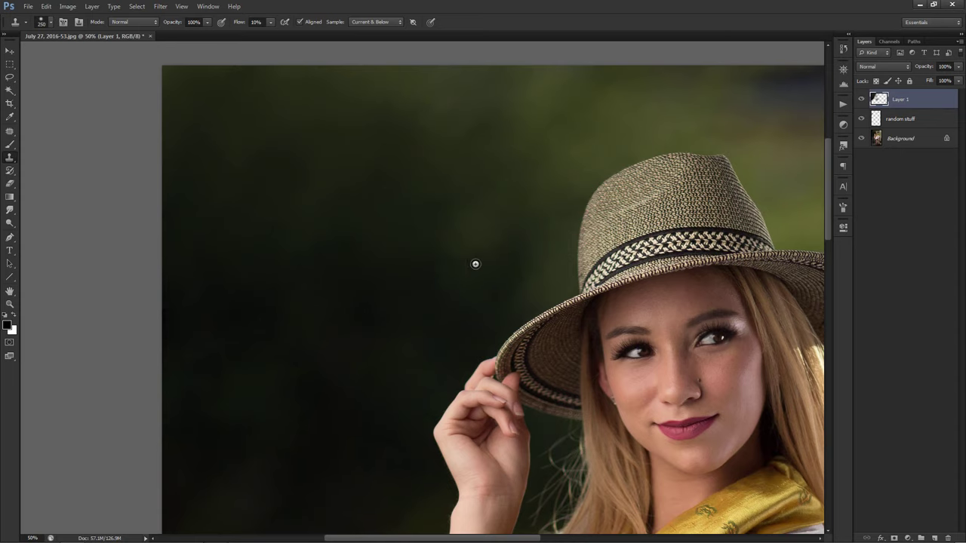
{"action": "left_click_drag", "start_coordinate": [494, 282], "coordinate": [384, 272]}
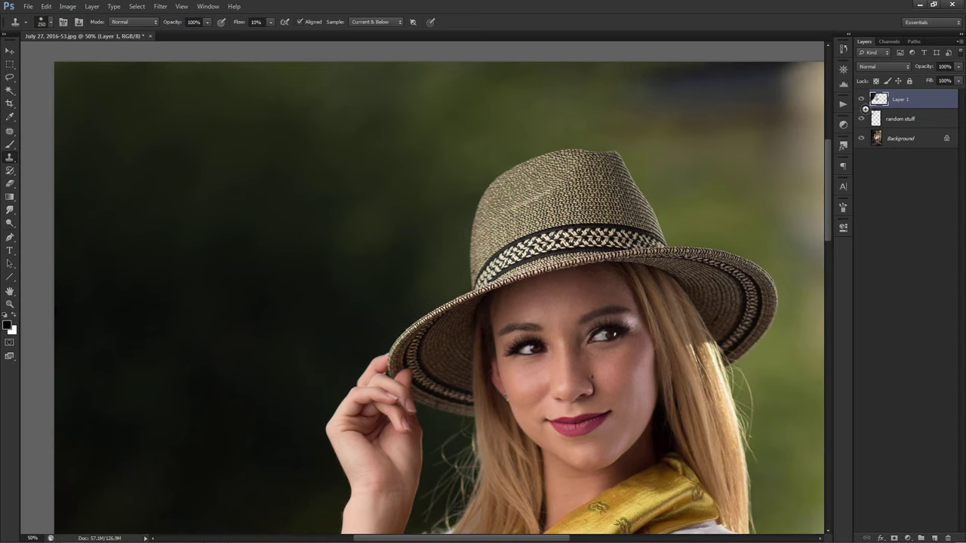
{"action": "left_click", "coordinate": [860, 99]}
{"action": "left_click", "coordinate": [861, 97]}
{"action": "key", "text": "ctrl+0"}
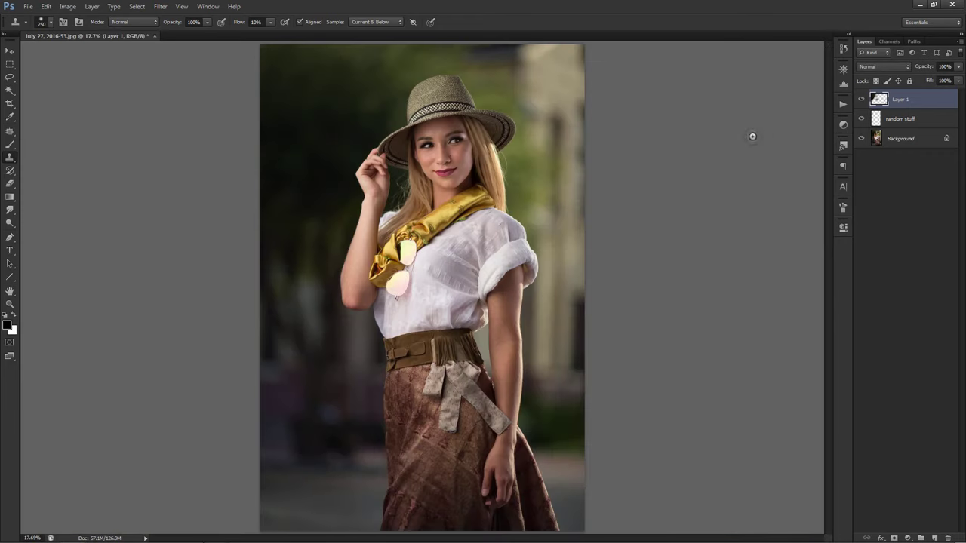
{"action": "key", "text": "ctrl+plus"}
{"action": "scroll", "coordinate": [696, 147], "scroll_direction": "up", "scroll_amount": 2}
{"action": "scroll", "coordinate": [699, 150], "scroll_direction": "up", "scroll_amount": 2}
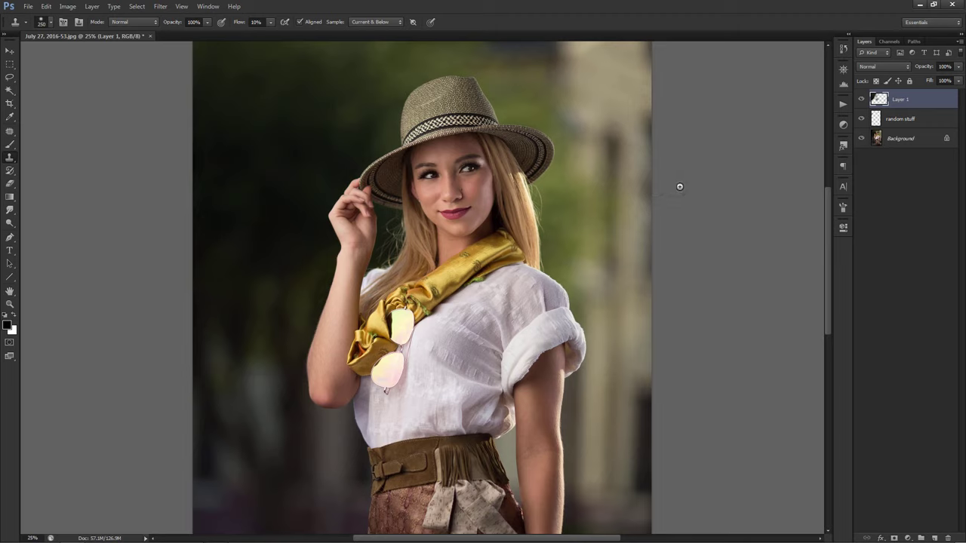
Run the 'F3H Photo - Dodge & Burn' action from the Actions panel.
{"action": "left_click", "coordinate": [844, 104]}
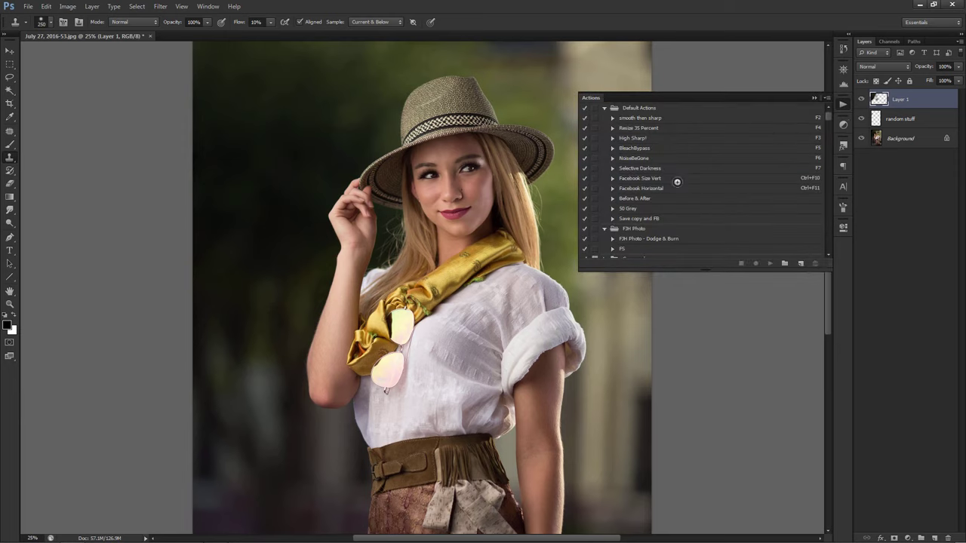
{"action": "left_click", "coordinate": [647, 238]}
{"action": "left_click", "coordinate": [769, 263]}
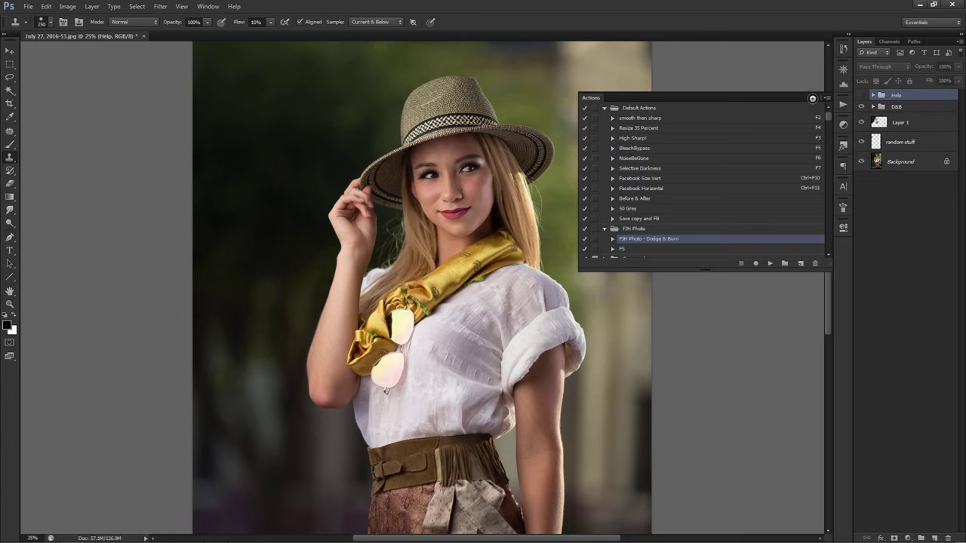
{"action": "left_click", "coordinate": [843, 104]}
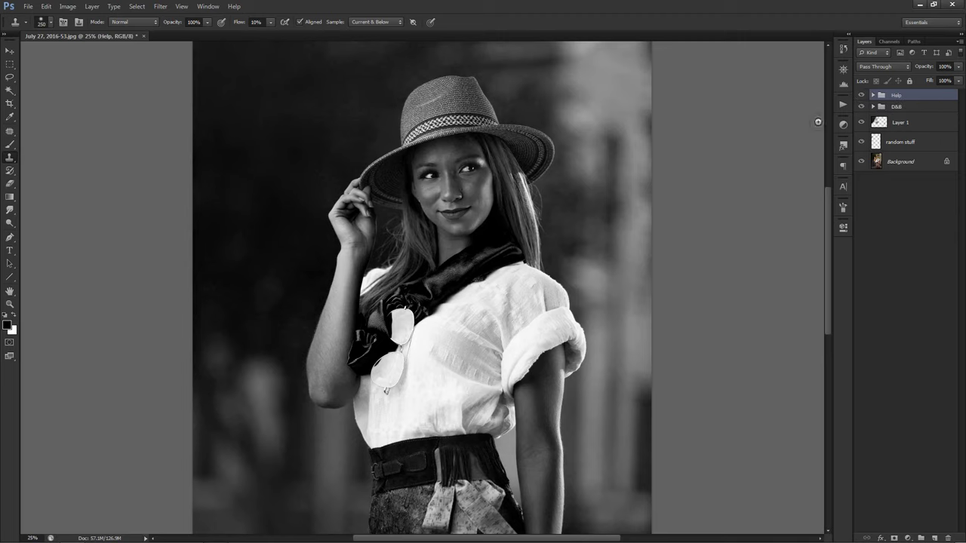
Zoom in on the face and expand the D&B group to show the Burn and Dodge layers.
{"action": "key", "text": "ctrl+plus"}
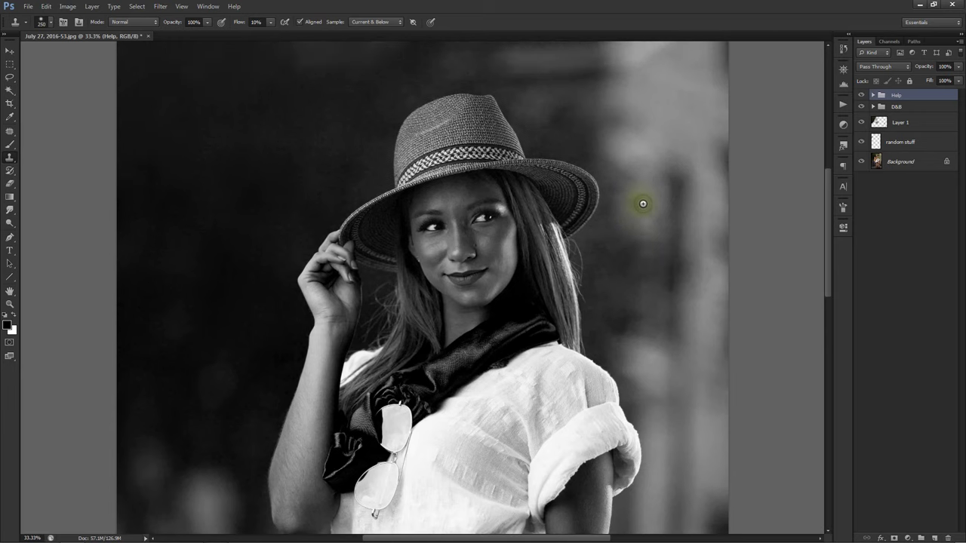
{"action": "key", "text": "ctrl+plus"}
{"action": "key", "text": "ctrl+plus"}
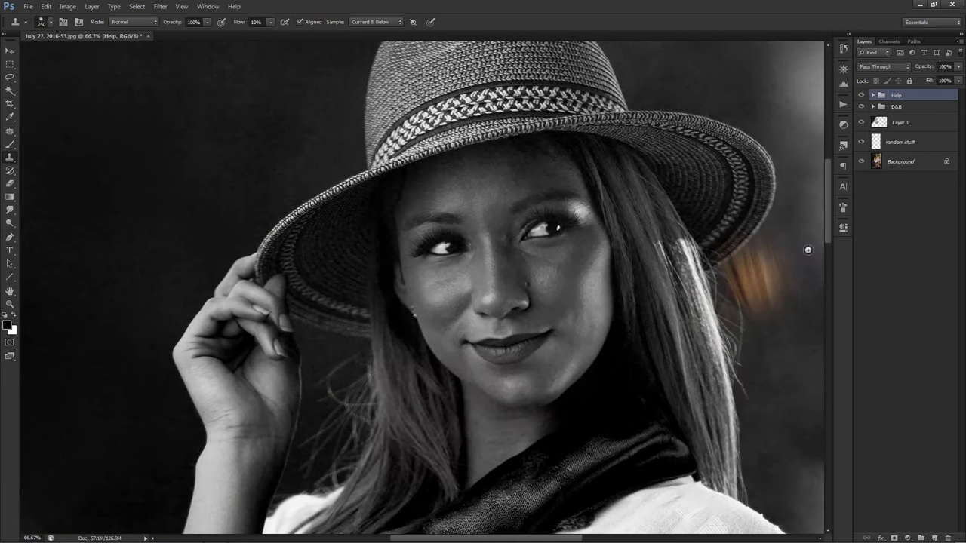
{"action": "left_click", "coordinate": [873, 106]}
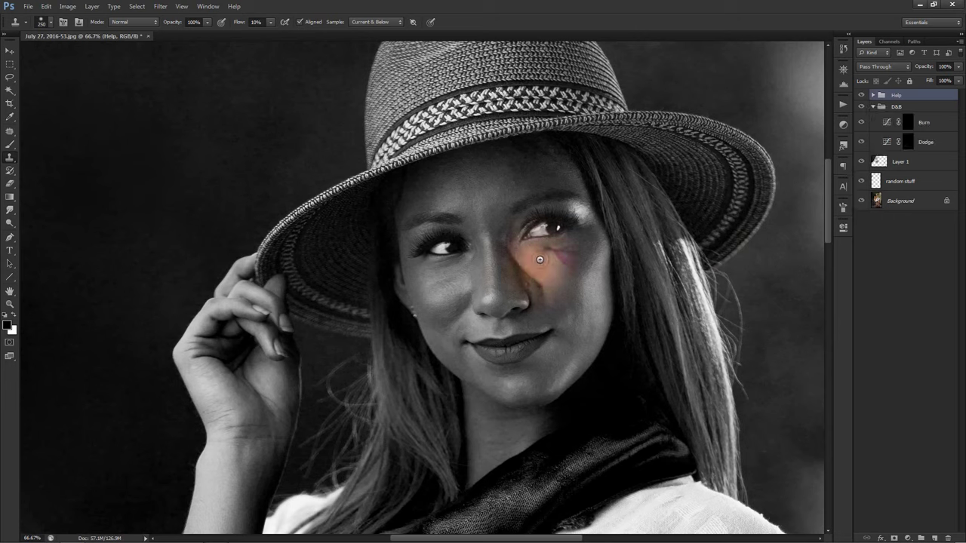
{"action": "key", "text": "v"}
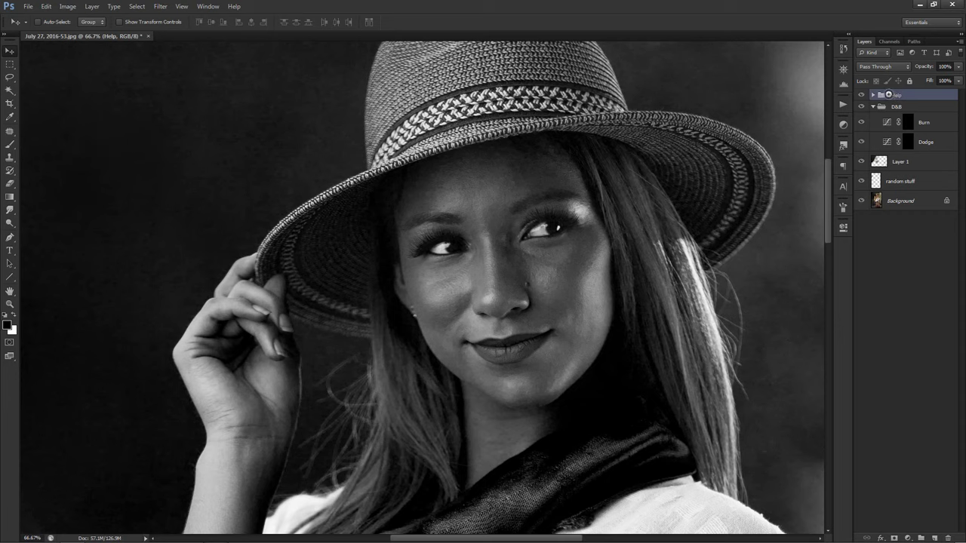
Delete the Help group to restore colour and select the Dodge layer mask.
{"action": "key", "text": "Delete"}
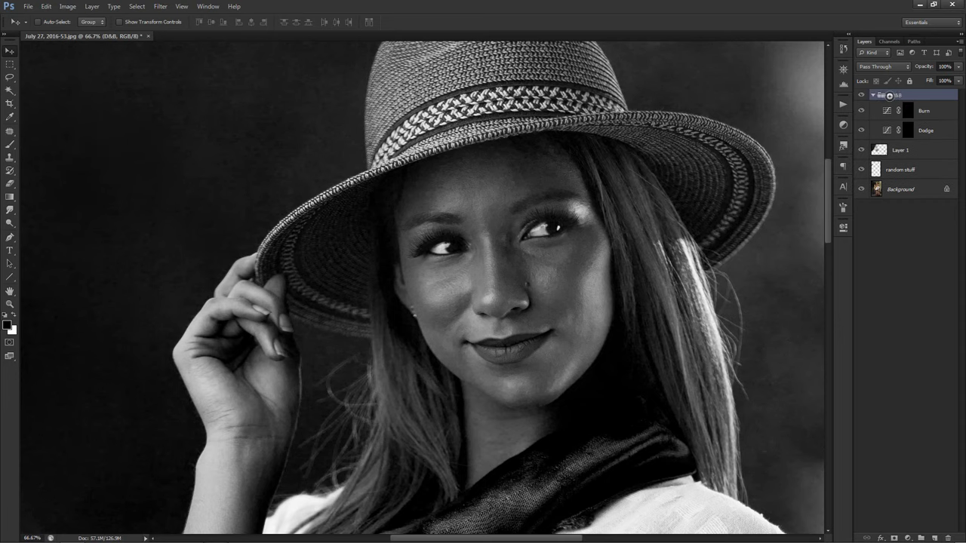
{"action": "left_click", "coordinate": [905, 130]}
{"action": "left_click_drag", "start_coordinate": [657, 216], "coordinate": [605, 222]}
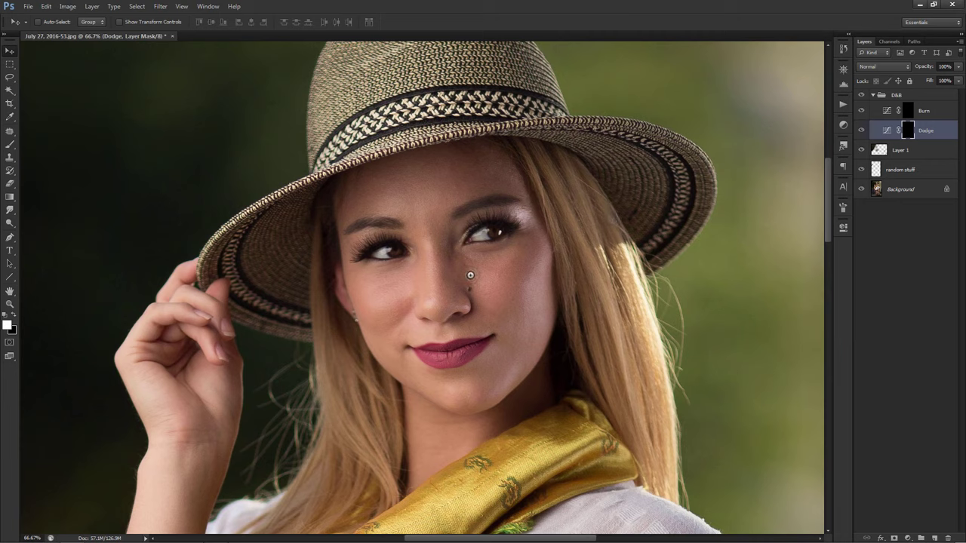
Set up the Brush at 2% flow for the Dodge mask, undoing a test stroke.
{"action": "key", "text": "b"}
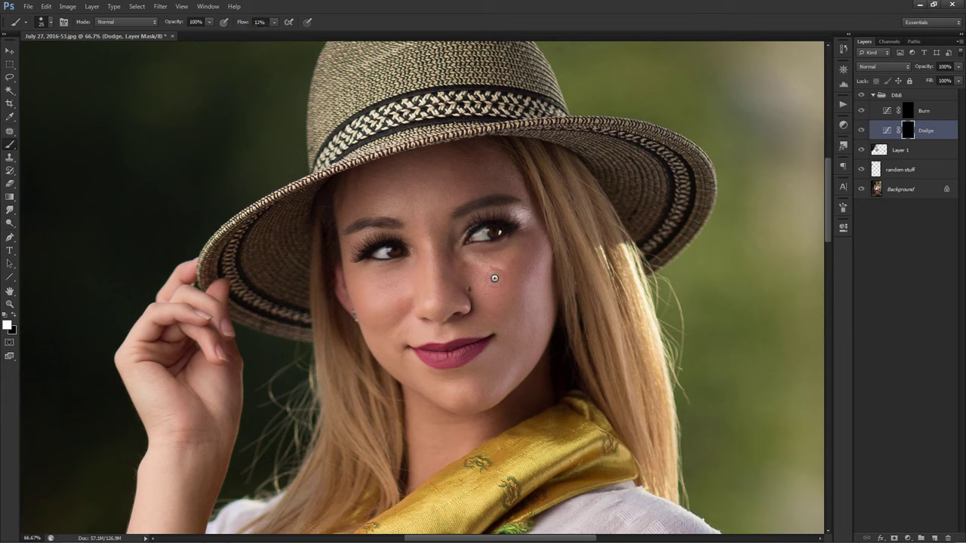
{"action": "left_click_drag", "start_coordinate": [494, 278], "coordinate": [471, 260]}
{"action": "key", "text": "ctrl+z"}
{"action": "left_click", "coordinate": [275, 21]}
{"action": "scroll", "coordinate": [427, 186], "scroll_direction": "up", "scroll_amount": 1}
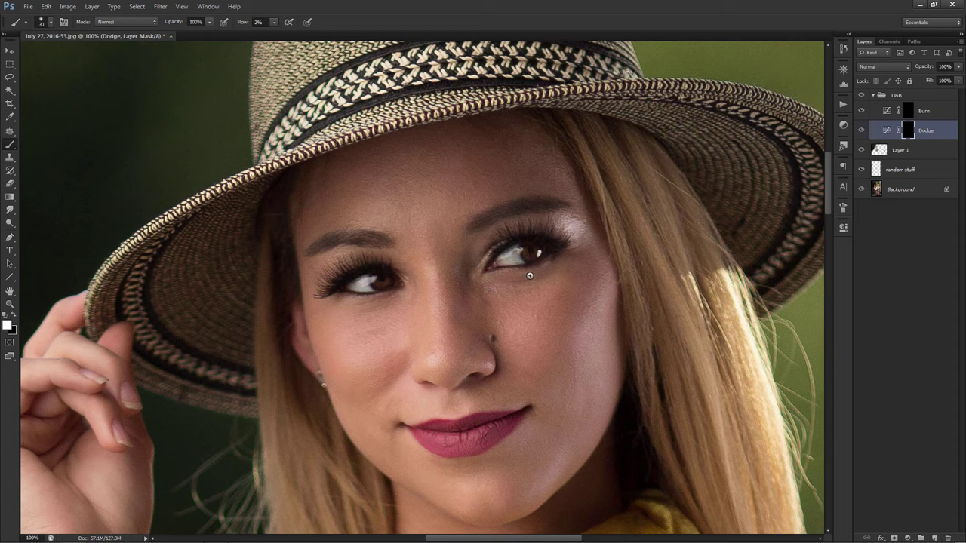
Dodge the cheeks and nose bridge with a 25 px soft white brush on the Dodge mask.
{"action": "scroll", "coordinate": [527, 304], "scroll_direction": "down", "scroll_amount": 2}
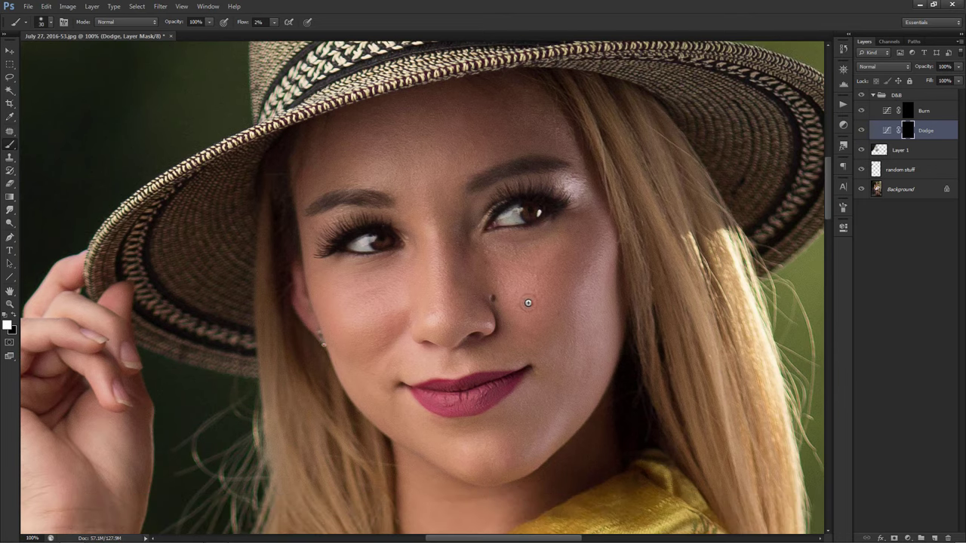
{"action": "key", "text": "bracketleft"}
{"action": "mouse_move", "coordinate": [379, 289]}
{"action": "left_mouse_down"}
{"action": "mouse_move", "coordinate": [350, 296]}
{"action": "mouse_move", "coordinate": [402, 279]}
{"action": "mouse_move", "coordinate": [368, 281]}
{"action": "mouse_move", "coordinate": [392, 268]}
{"action": "mouse_move", "coordinate": [347, 273]}
{"action": "mouse_move", "coordinate": [395, 258]}
{"action": "left_mouse_up"}
{"action": "scroll", "coordinate": [408, 284], "scroll_direction": "down", "scroll_amount": 1}
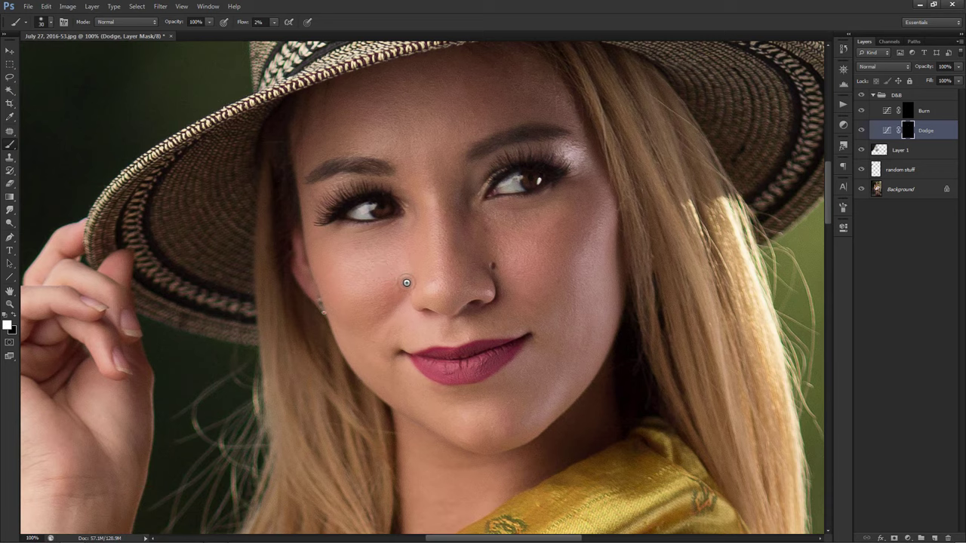
{"action": "scroll", "coordinate": [406, 283], "scroll_direction": "down", "scroll_amount": 1}
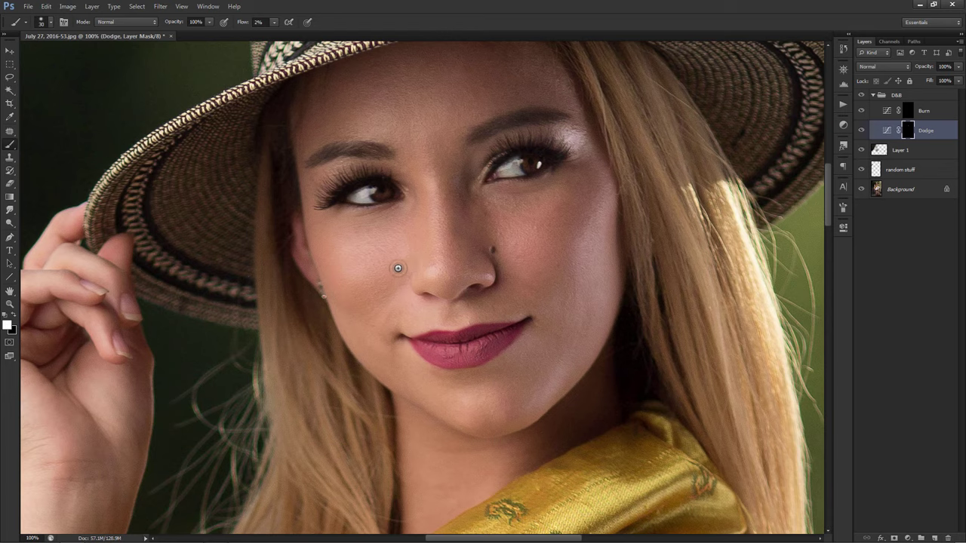
{"action": "scroll", "coordinate": [436, 234], "scroll_direction": "up", "scroll_amount": 2}
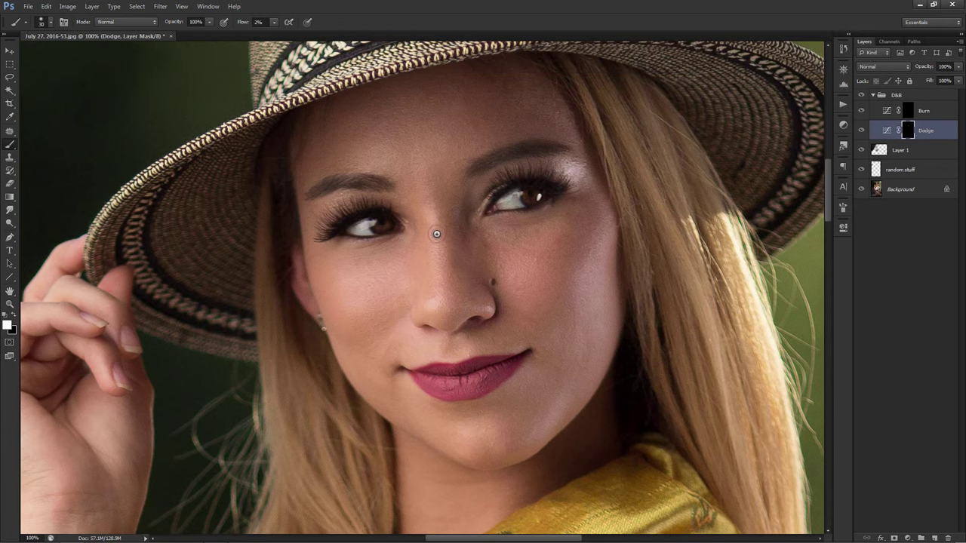
{"action": "scroll", "coordinate": [438, 238], "scroll_direction": "up", "scroll_amount": 2}
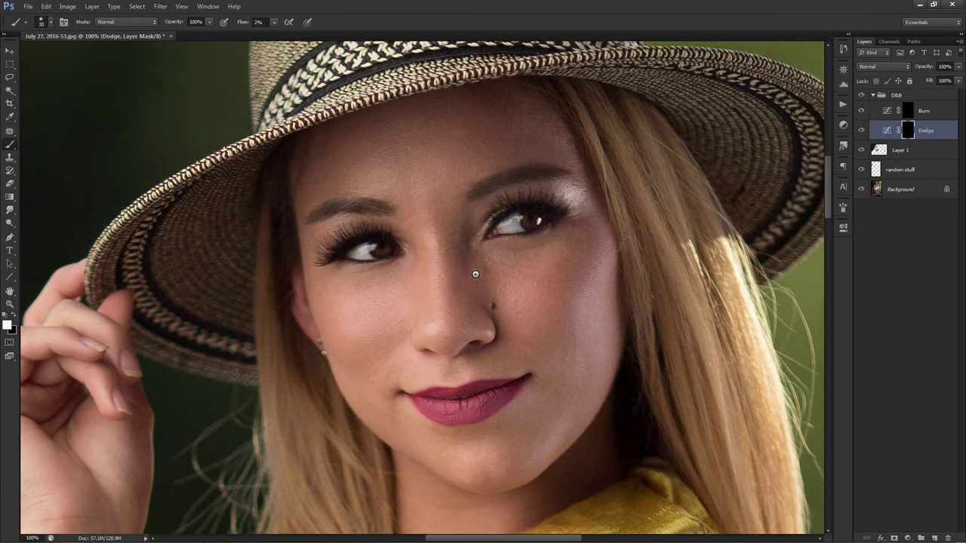
{"action": "key", "text": "ctrl+minus"}
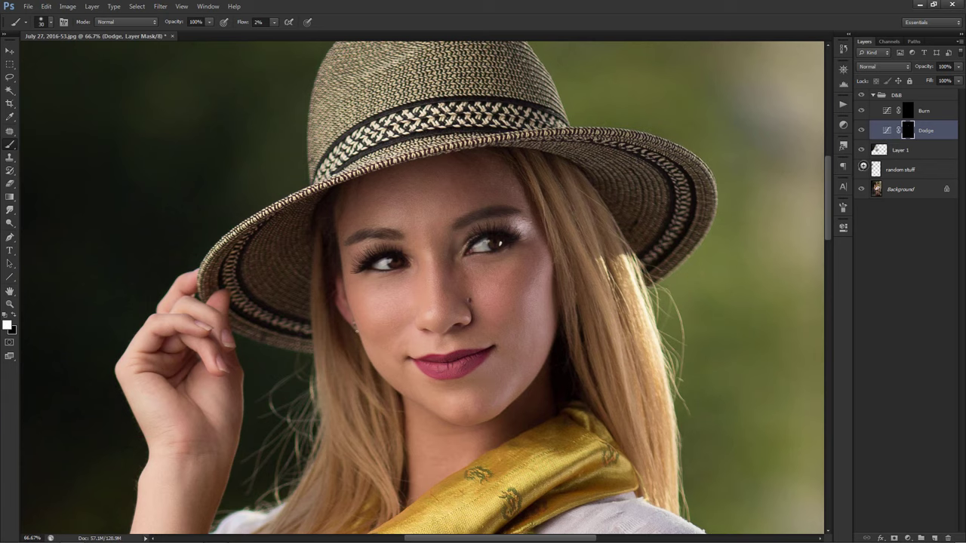
{"action": "key", "text": "ctrl+minus"}
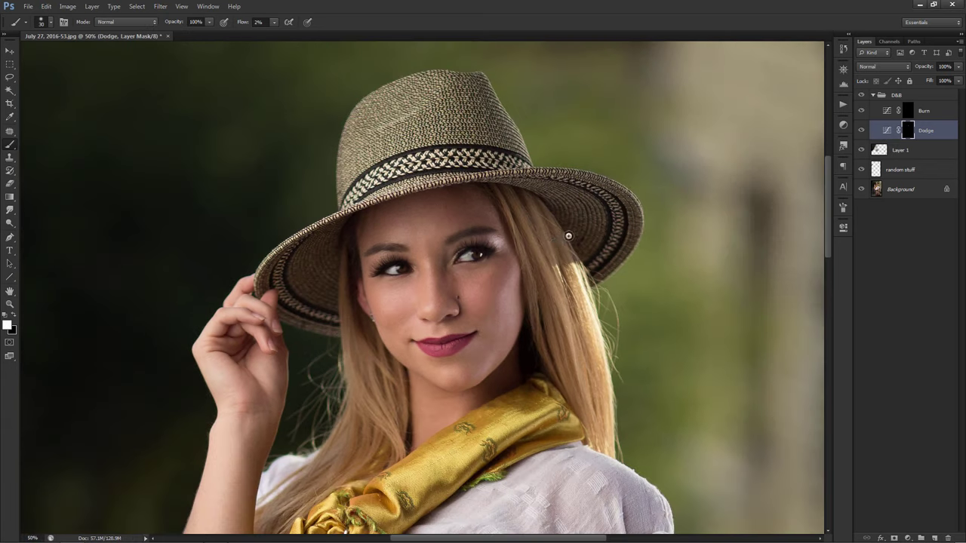
{"action": "key", "text": "ctrl+plus"}
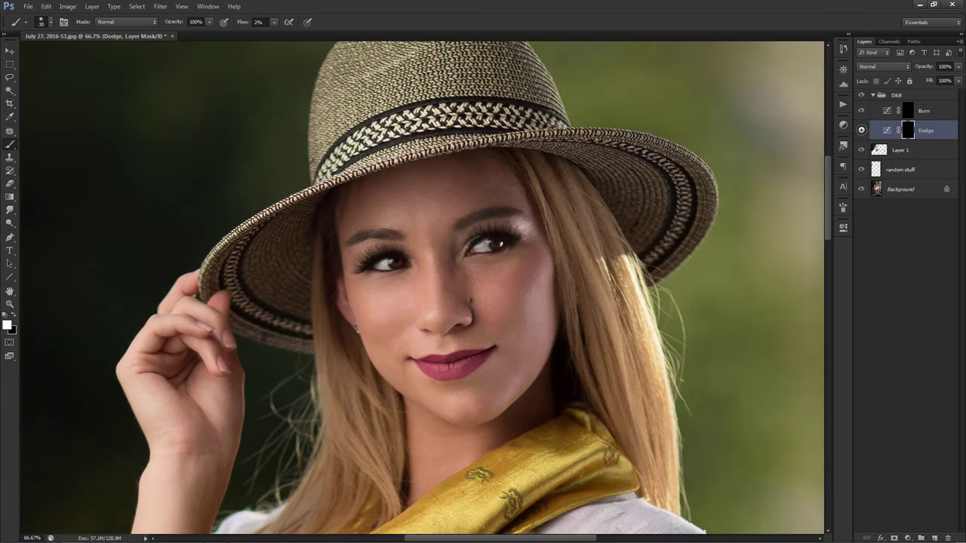
{"action": "left_click", "coordinate": [861, 130]}
{"action": "left_click", "coordinate": [861, 130]}
{"action": "left_click", "coordinate": [861, 130]}
{"action": "left_click", "coordinate": [861, 129]}
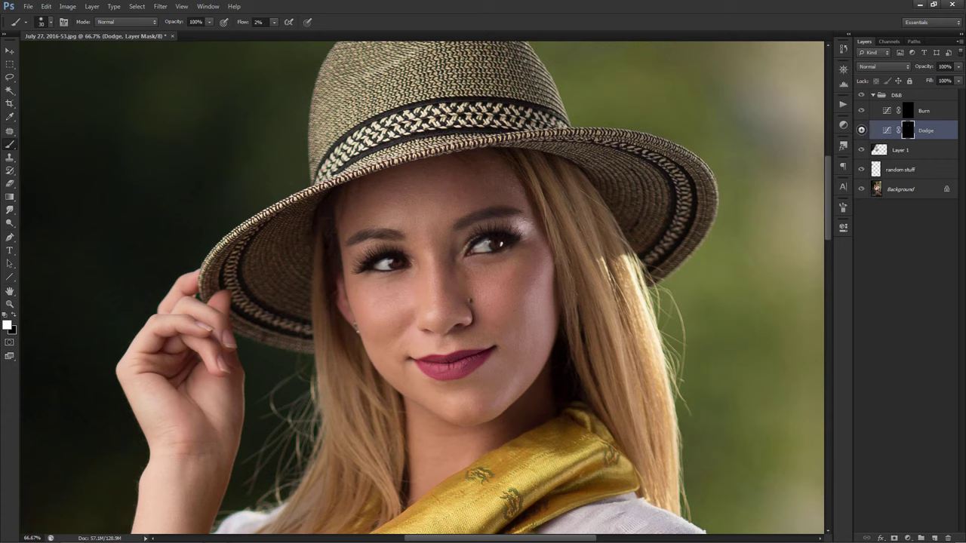
{"action": "left_click", "coordinate": [860, 130]}
{"action": "left_click", "coordinate": [861, 130]}
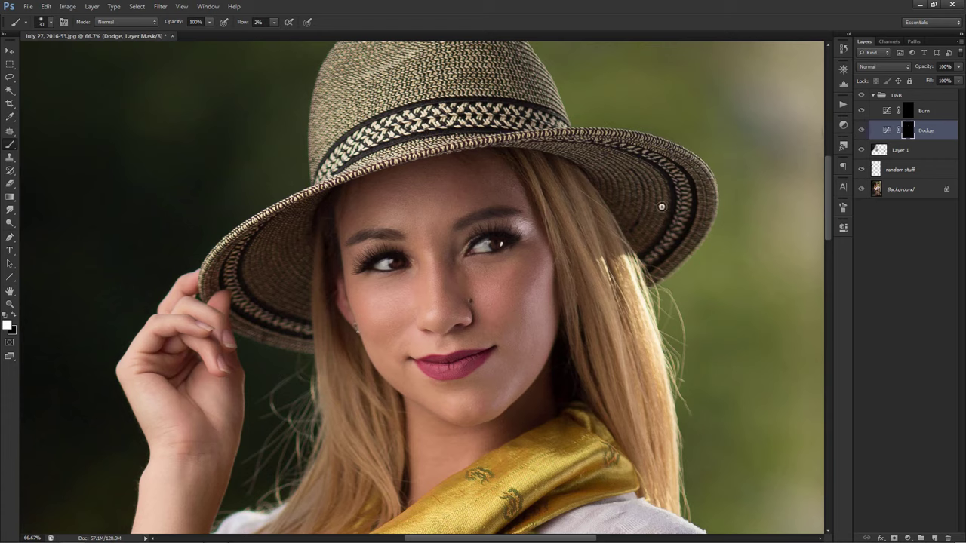
{"action": "key", "text": "ctrl+minus"}
{"action": "key", "text": "ctrl+0"}
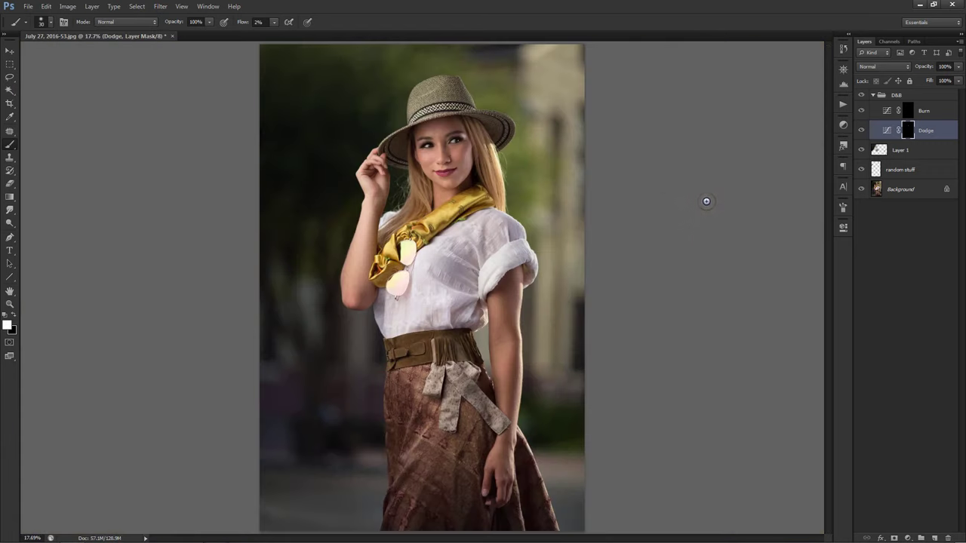
{"action": "key", "text": "ctrl+plus"}
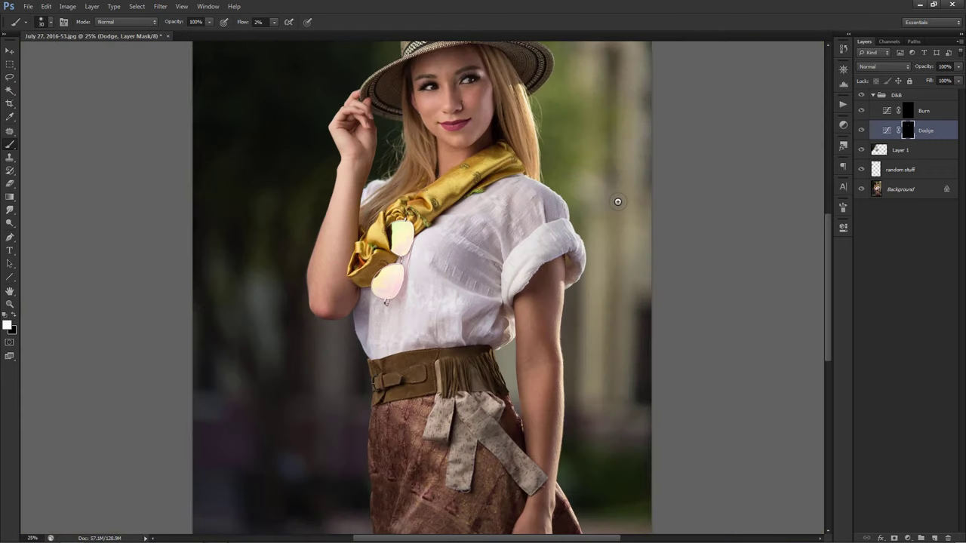
{"action": "scroll", "coordinate": [617, 202], "scroll_direction": "up", "scroll_amount": 2}
{"action": "scroll", "coordinate": [617, 201], "scroll_direction": "up", "scroll_amount": 1}
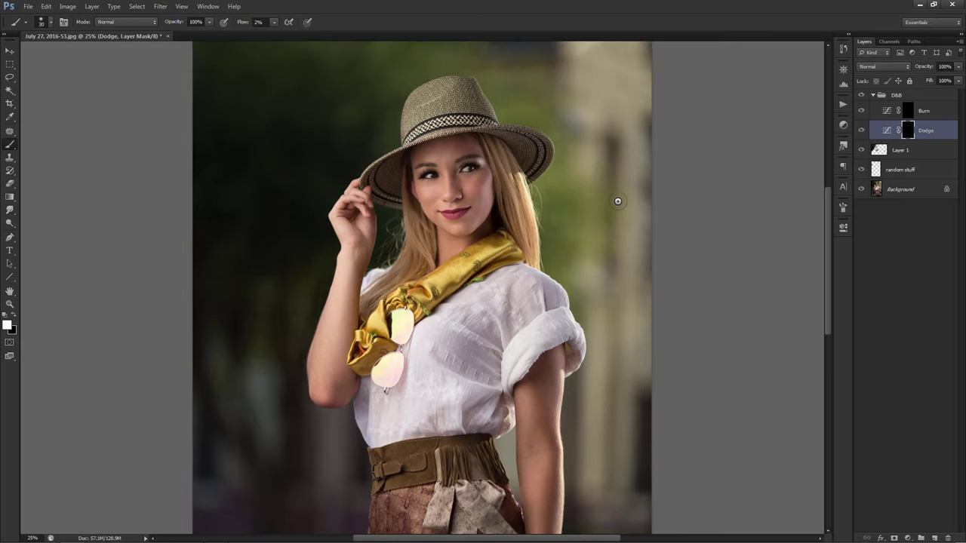
{"action": "scroll", "coordinate": [617, 201], "scroll_direction": "up", "scroll_amount": 3}
{"action": "key", "text": "ctrl+plus"}
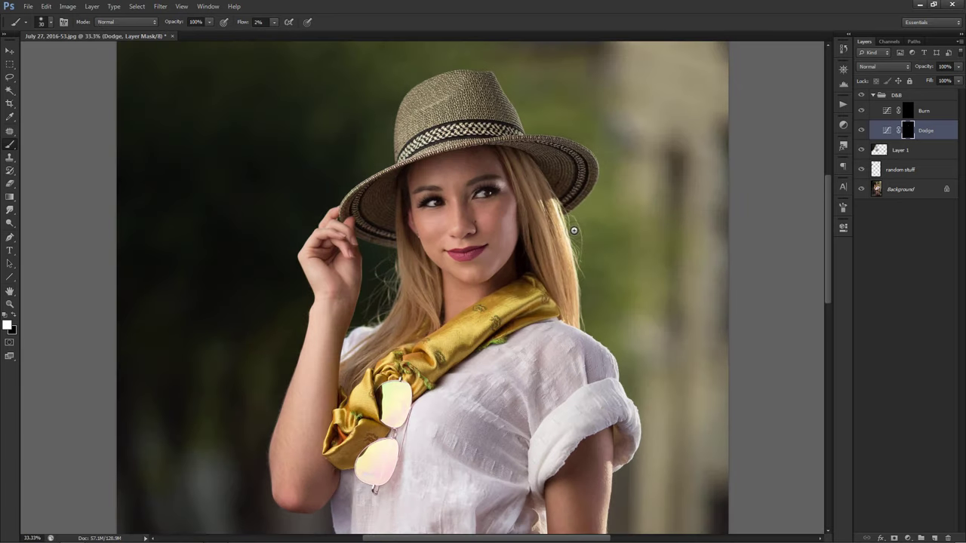
{"action": "key", "text": "ctrl+0"}
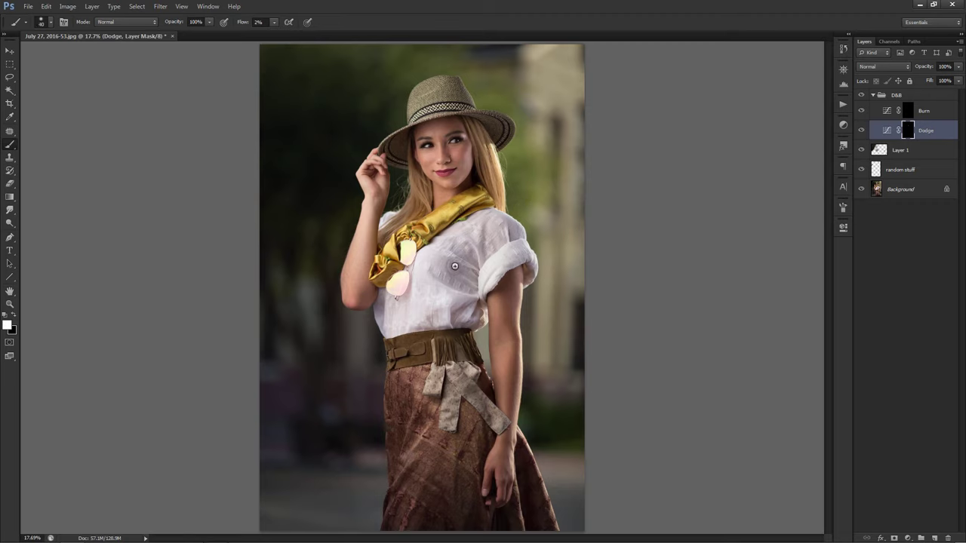
{"action": "key", "text": "bracketright"}
{"action": "key", "text": "bracketright"}
{"action": "key", "text": "bracketright"}
Lighten the skirt and the bare right arm with soft white strokes on the Dodge mask.
{"action": "left_click_drag", "start_coordinate": [417, 110], "coordinate": [452, 114]}
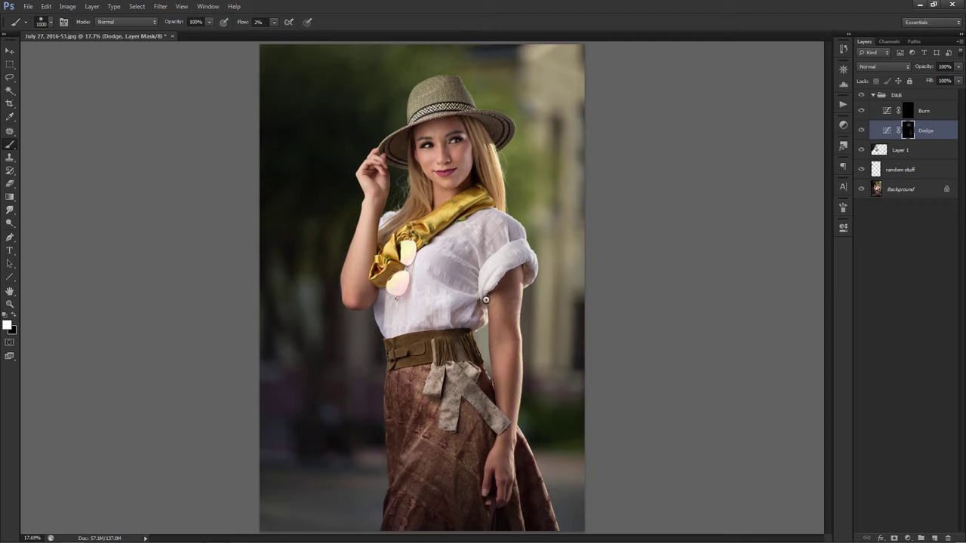
{"action": "mouse_move", "coordinate": [406, 436]}
{"action": "left_mouse_down"}
{"action": "mouse_move", "coordinate": [425, 467]}
{"action": "mouse_move", "coordinate": [432, 533]}
{"action": "mouse_move", "coordinate": [484, 453]}
{"action": "left_mouse_up"}
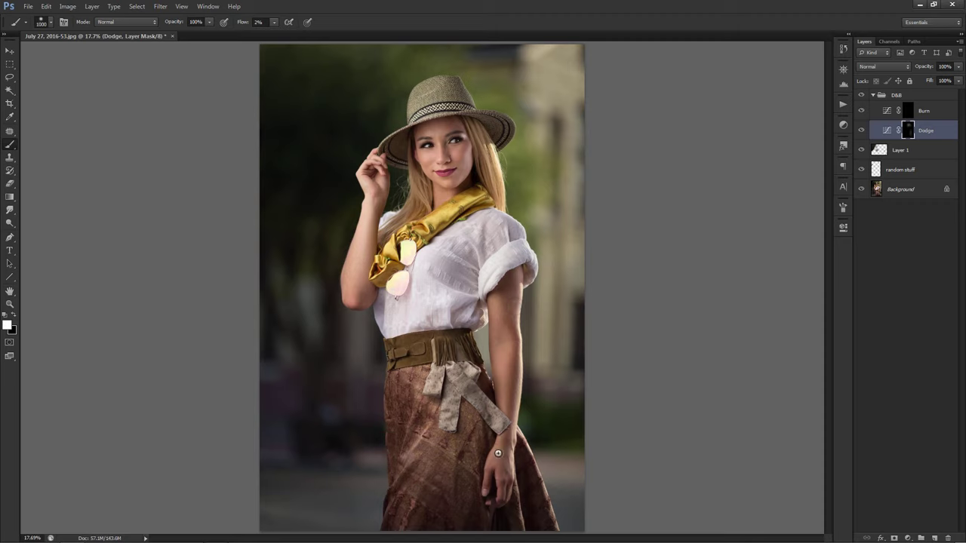
{"action": "left_click_drag", "start_coordinate": [488, 395], "coordinate": [504, 309]}
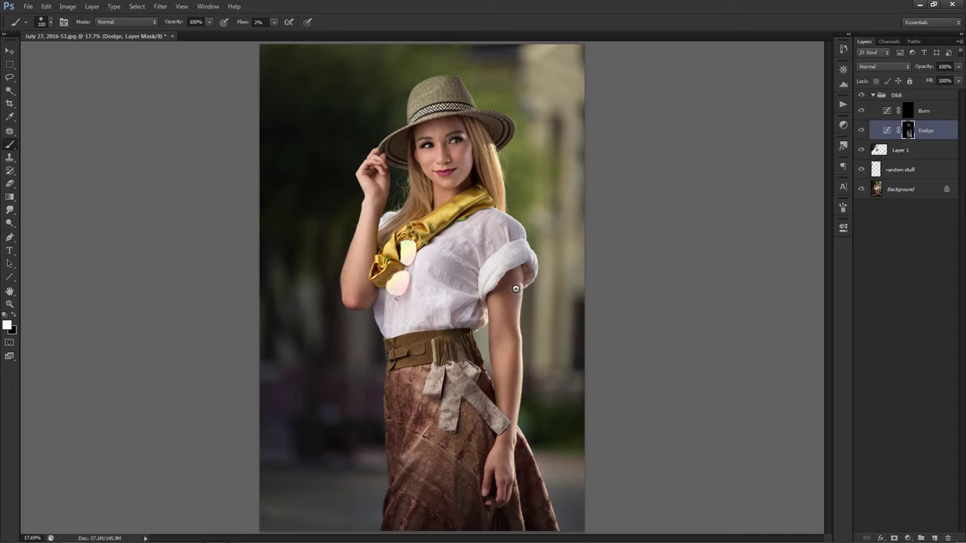
{"action": "key", "text": "bracketright"}
{"action": "key", "text": "bracketleft"}
{"action": "key", "text": "bracketleft"}
{"action": "key", "text": "bracketleft"}
{"action": "key", "text": "bracketleft"}
{"action": "key", "text": "bracketleft"}
{"action": "key", "text": "bracketleft"}
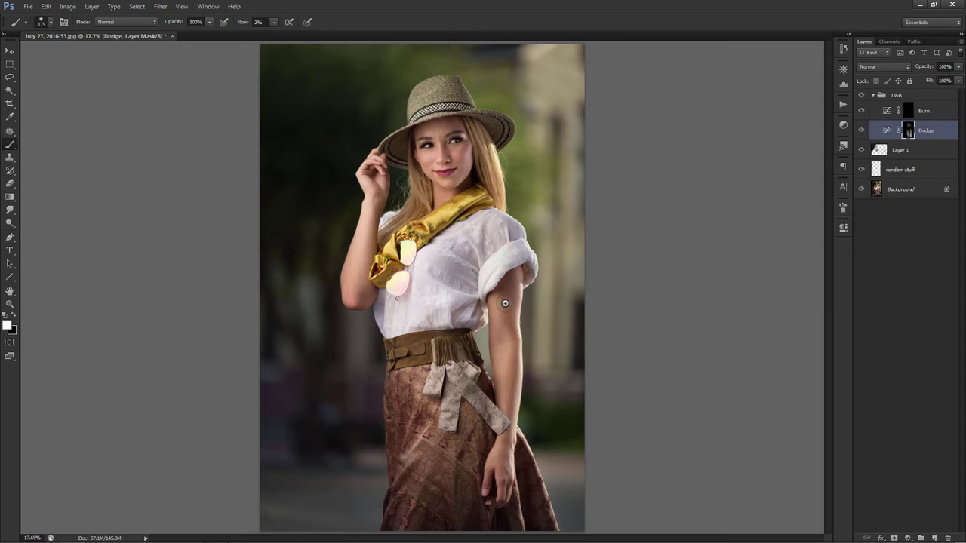
Zoom to 33.3% on the face and scarf and fine-tune the brush size.
{"action": "key", "text": "ctrl+plus"}
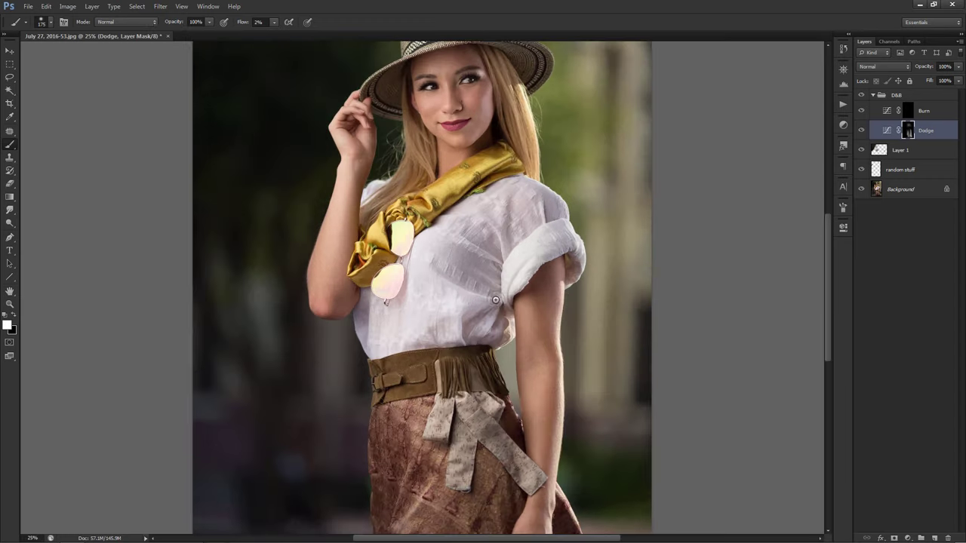
{"action": "key", "text": "ctrl+plus"}
{"action": "left_click_drag", "start_coordinate": [345, 249], "coordinate": [436, 332]}
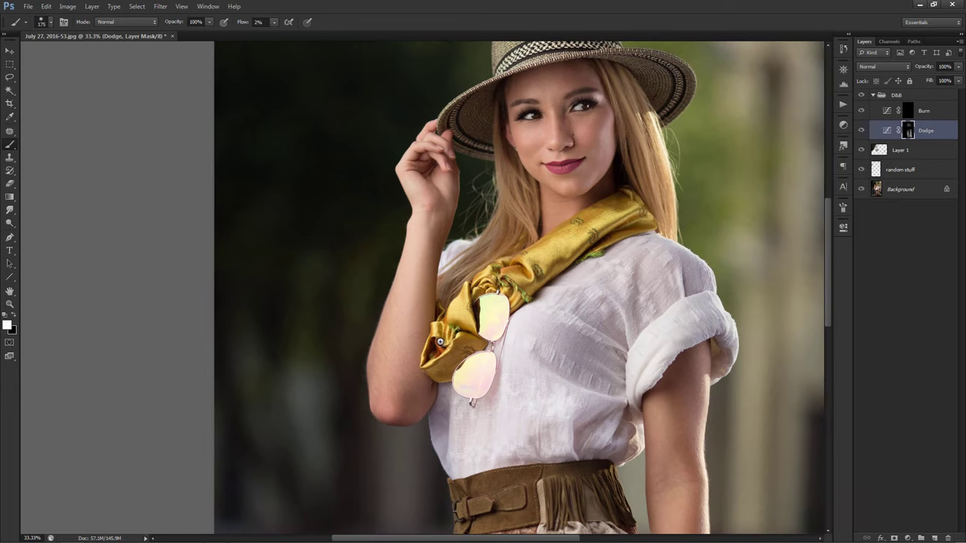
{"action": "key", "text": "bracketright"}
{"action": "key", "text": "bracketright"}
{"action": "key", "text": "bracketright"}
{"action": "key", "text": "bracketleft"}
{"action": "key", "text": "bracketleft"}
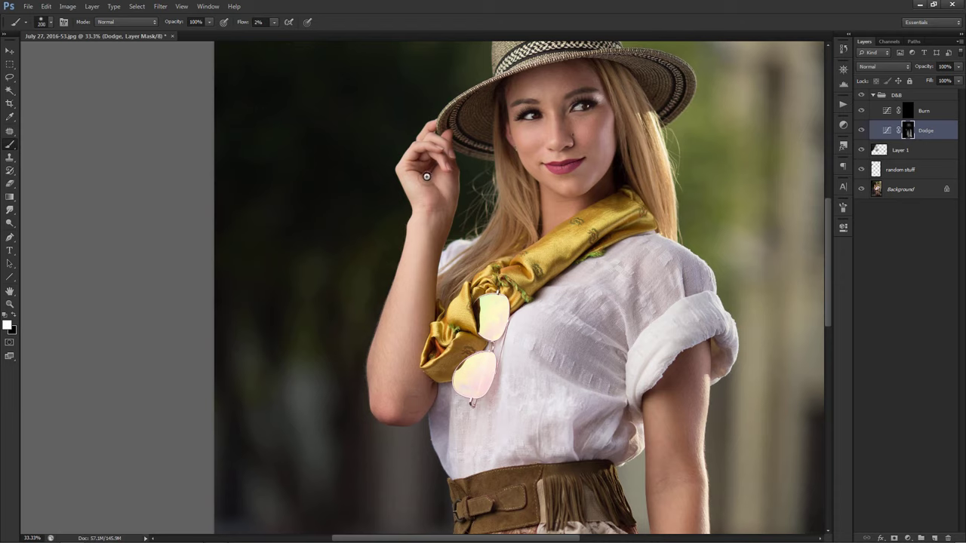
{"action": "key", "text": "bracketright"}
{"action": "key", "text": "bracketright"}
{"action": "key", "text": "bracketright"}
Compare the portrait with the Dodge layer hidden and shown, then select the Burn mask with a smaller brush.
{"action": "left_click", "coordinate": [861, 130]}
{"action": "left_click", "coordinate": [861, 130]}
{"action": "left_click", "coordinate": [909, 110]}
{"action": "key", "text": "bracketleft"}
{"action": "key", "text": "bracketleft"}
{"action": "key", "text": "bracketleft"}
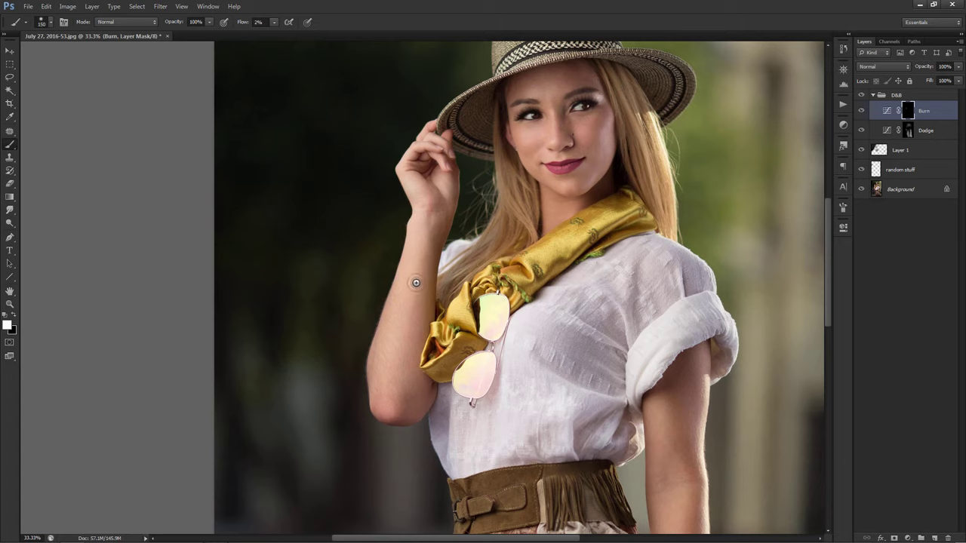
Paint broad lightening onto the Dodge mask with a very large brush in the full view.
{"action": "scroll", "coordinate": [416, 287], "scroll_direction": "up", "scroll_amount": 3}
{"action": "key", "text": "bracketright"}
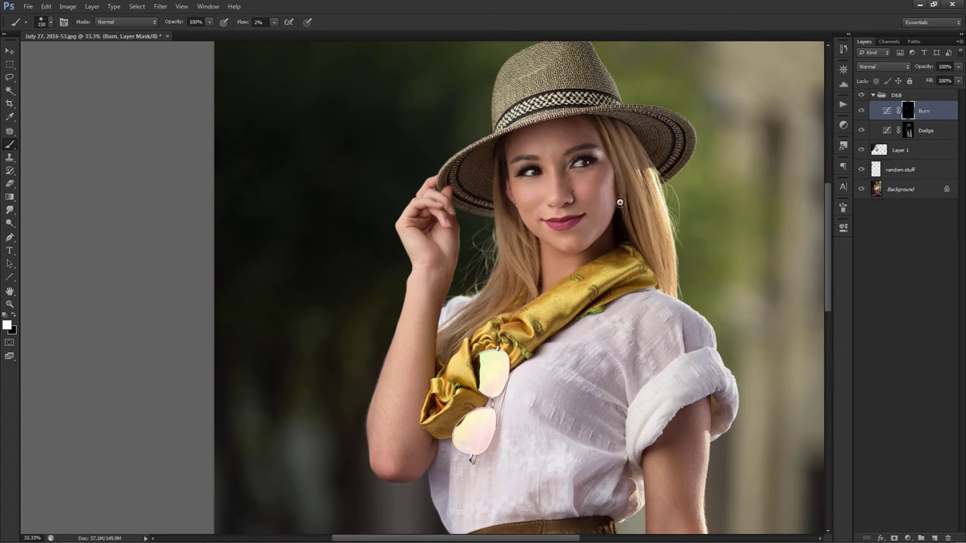
{"action": "key", "text": "bracketright"}
{"action": "key", "text": "bracketright"}
{"action": "left_click", "coordinate": [909, 130]}
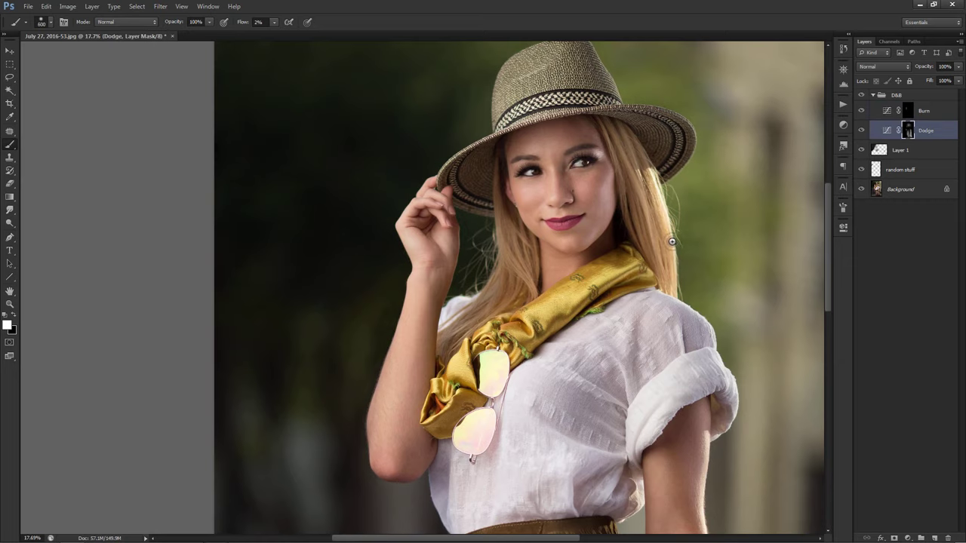
{"action": "key", "text": "ctrl+0"}
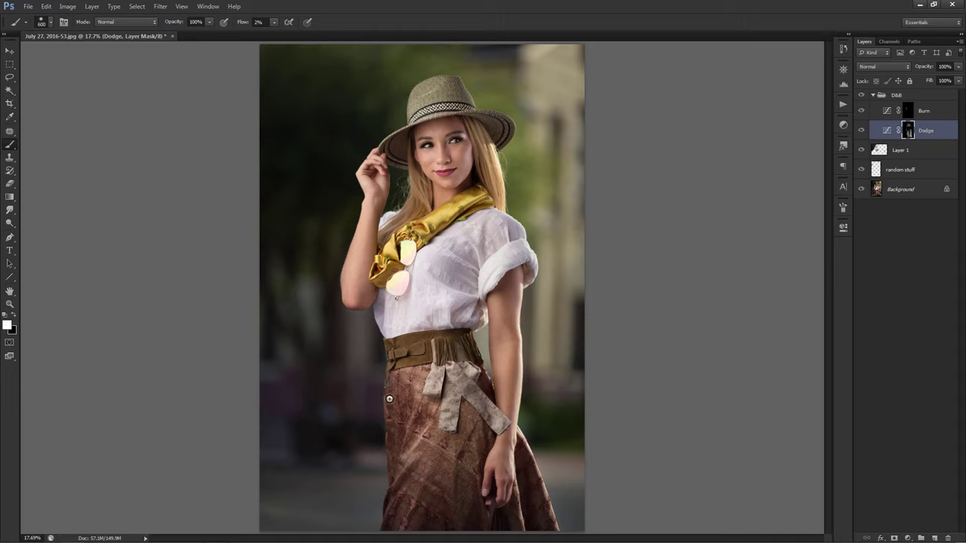
{"action": "key", "text": "bracketright"}
{"action": "key", "text": "bracketright"}
{"action": "key", "text": "bracketright"}
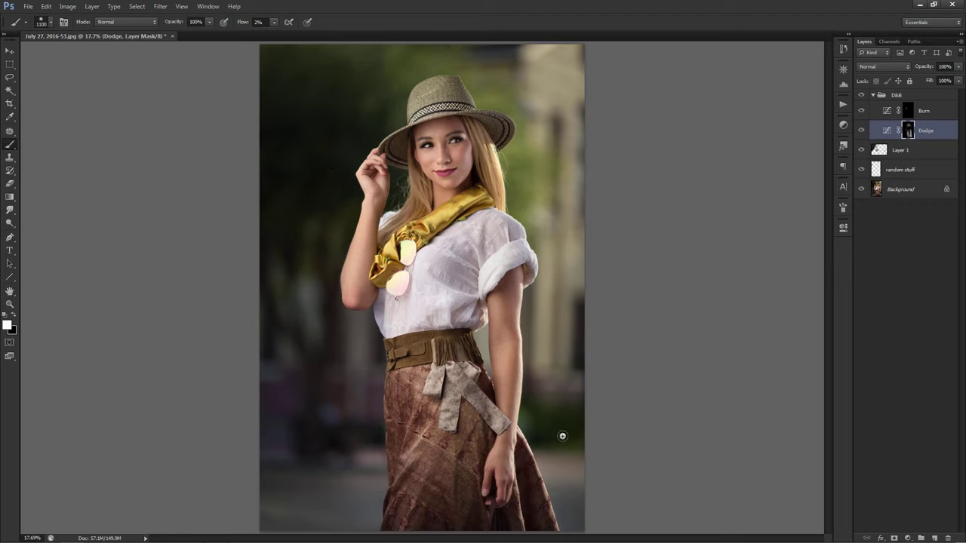
{"action": "left_click", "coordinate": [520, 295]}
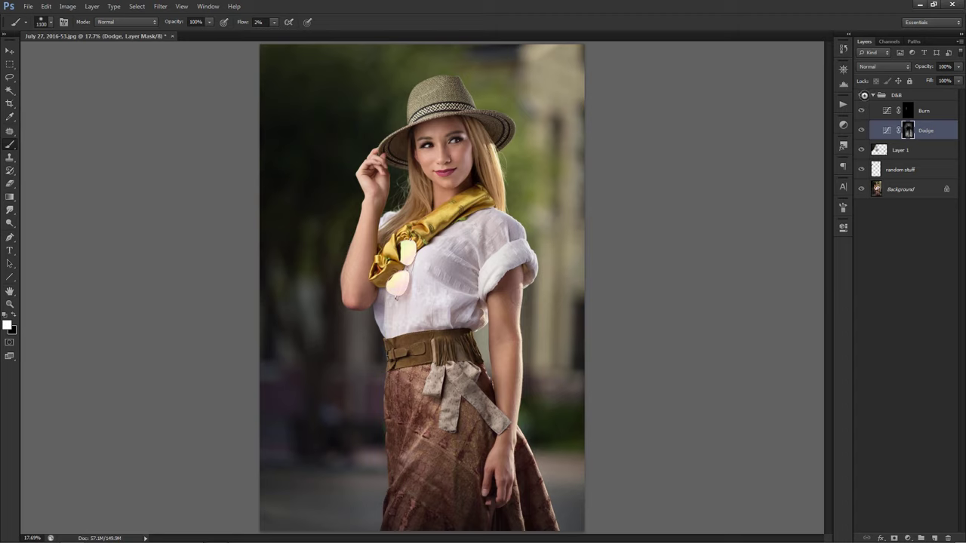
Collapse the D&B group and toggle its visibility to compare before and after, then expand it.
{"action": "left_click", "coordinate": [871, 95]}
{"action": "left_click", "coordinate": [860, 95]}
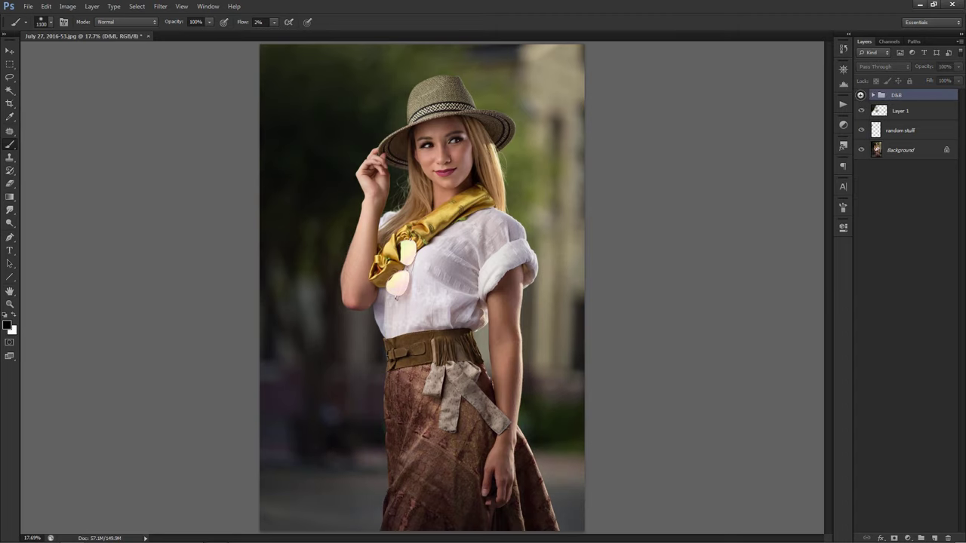
{"action": "left_click", "coordinate": [860, 95]}
{"action": "left_click", "coordinate": [860, 95]}
{"action": "left_click", "coordinate": [859, 95]}
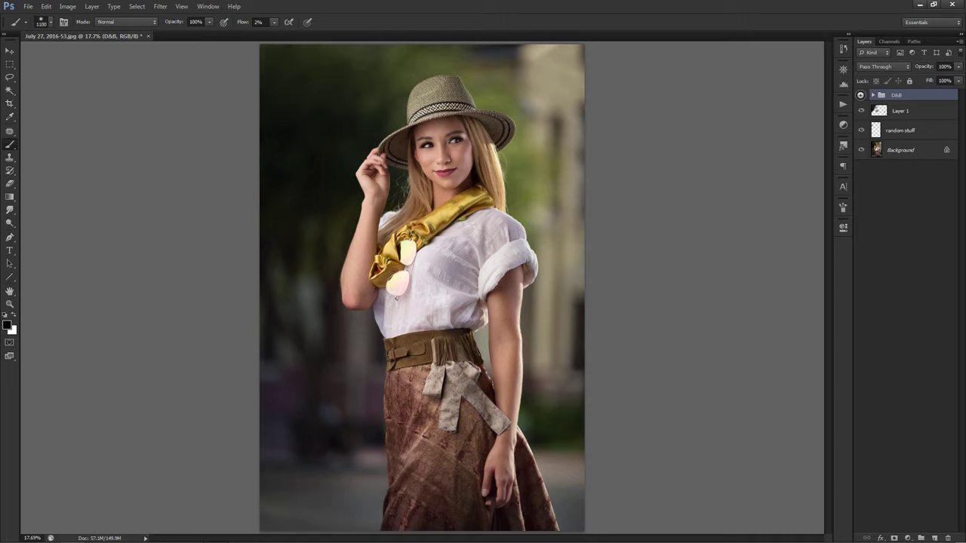
{"action": "left_click", "coordinate": [860, 95]}
{"action": "left_click", "coordinate": [860, 95]}
{"action": "left_click", "coordinate": [860, 95]}
{"action": "left_click", "coordinate": [860, 95]}
{"action": "left_click", "coordinate": [873, 96]}
Set white as the painting colour and try lowering the Dodge layer's opacity, leaving it at 100%.
{"action": "key", "text": "x"}
{"action": "left_click", "coordinate": [908, 130]}
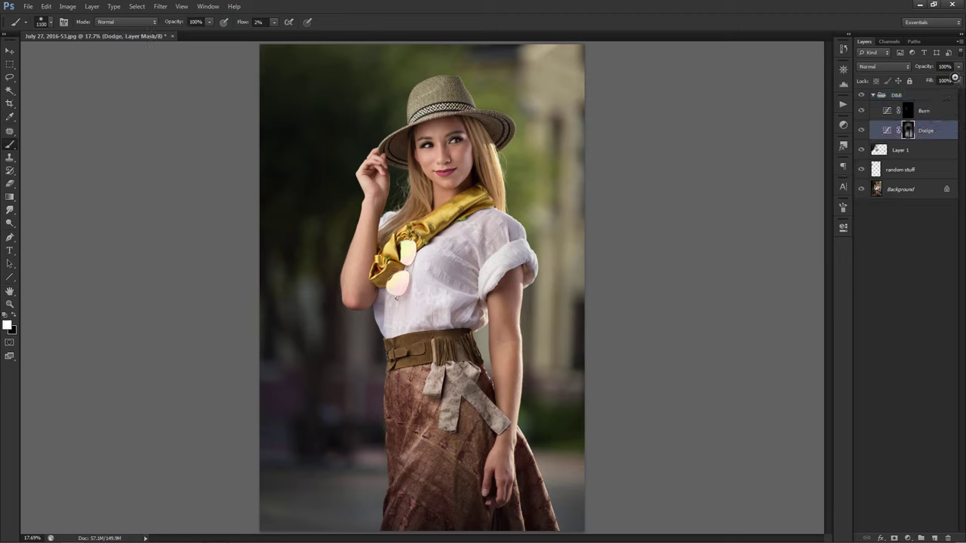
{"action": "left_click", "coordinate": [958, 66]}
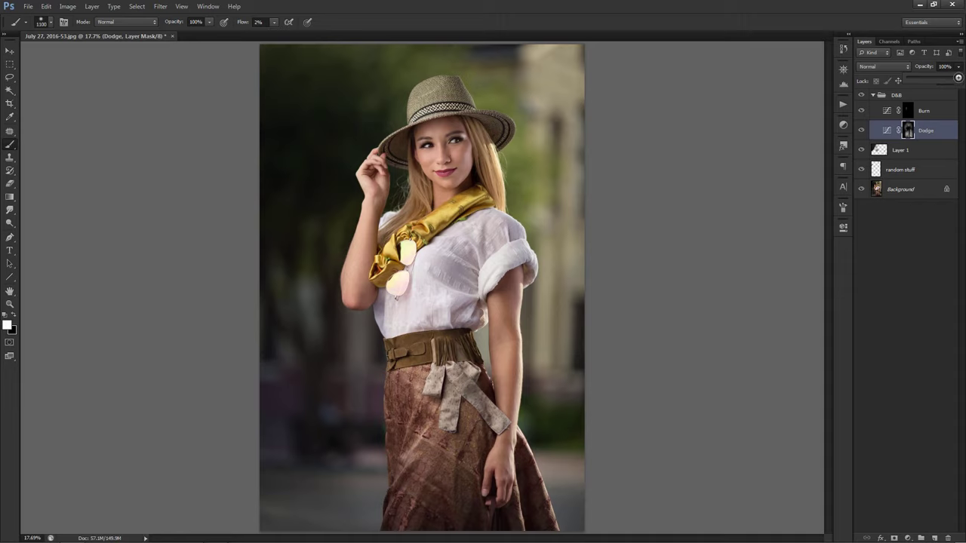
{"action": "mouse_move", "coordinate": [957, 79]}
{"action": "left_mouse_down"}
{"action": "mouse_move", "coordinate": [916, 79]}
{"action": "mouse_move", "coordinate": [960, 80]}
{"action": "left_mouse_up"}
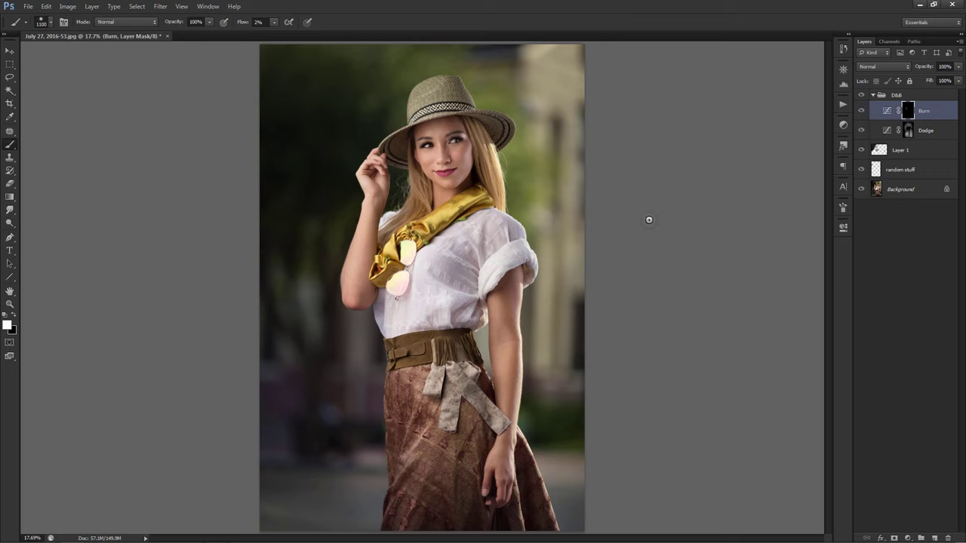
Zoom in and paint a subtle 2%-flow burn stroke along the left arm on the Burn mask.
{"action": "key", "text": "ctrl+plus"}
{"action": "key", "text": "ctrl+plus"}
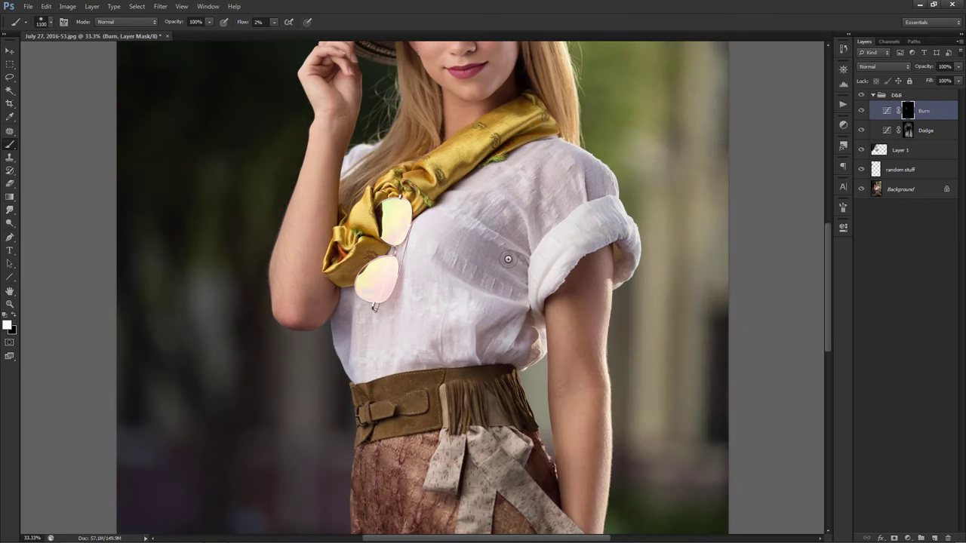
{"action": "scroll", "coordinate": [507, 254], "scroll_direction": "up", "scroll_amount": 3}
{"action": "key", "text": "bracketleft"}
{"action": "key", "text": "bracketleft"}
{"action": "key", "text": "bracketleft"}
{"action": "key", "text": "bracketleft"}
{"action": "key", "text": "bracketleft"}
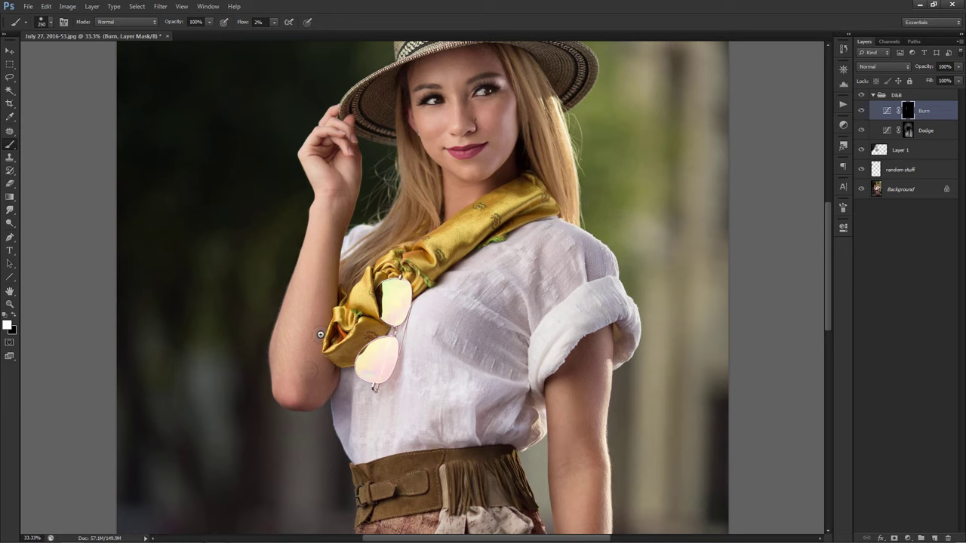
{"action": "mouse_move", "coordinate": [315, 351]}
{"action": "left_mouse_down"}
{"action": "mouse_move", "coordinate": [354, 188]}
{"action": "mouse_move", "coordinate": [323, 279]}
{"action": "mouse_move", "coordinate": [317, 392]}
{"action": "mouse_move", "coordinate": [325, 349]}
{"action": "left_mouse_up"}
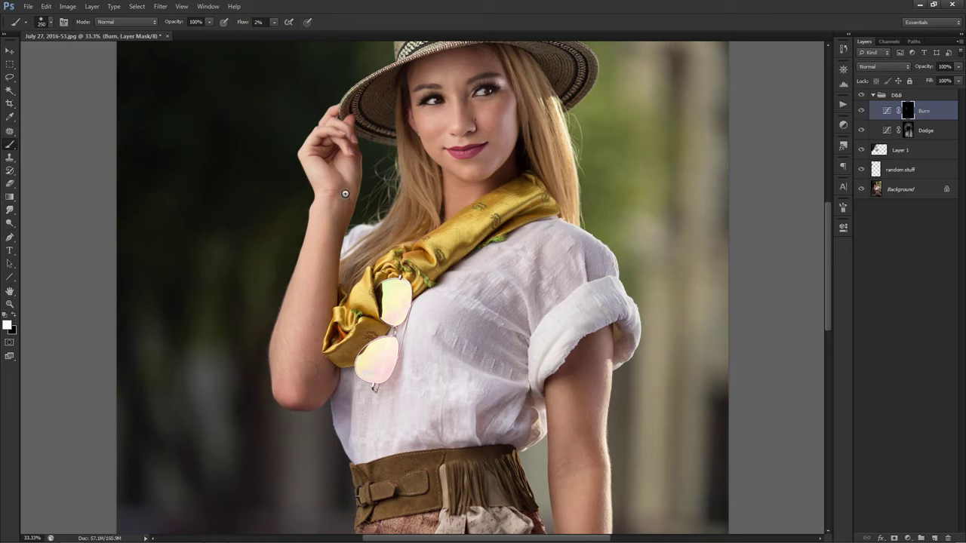
{"action": "key", "text": "bracketleft"}
{"action": "key", "text": "bracketleft"}
{"action": "key", "text": "bracketleft"}
{"action": "key", "text": "bracketleft"}
{"action": "scroll", "coordinate": [354, 133], "scroll_direction": "up", "scroll_amount": 3}
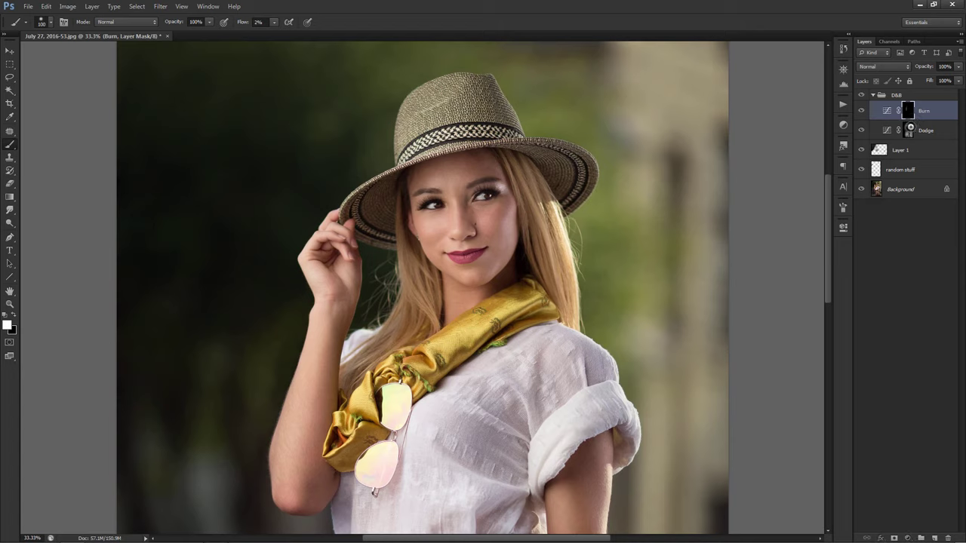
Select the Dodge mask, enlarge the brush to 400 px and fit the photo in the window.
{"action": "left_click", "coordinate": [908, 130]}
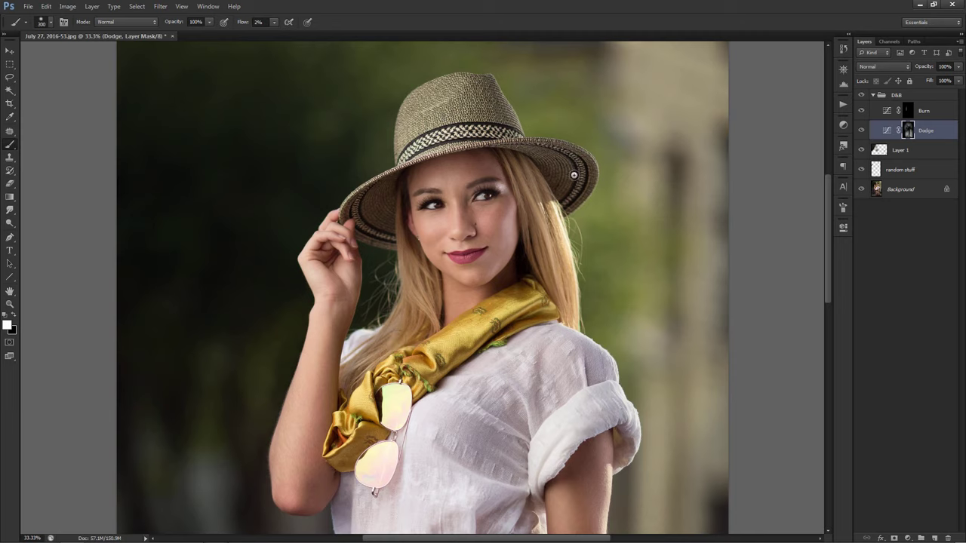
{"action": "key", "text": "bracketright"}
{"action": "key", "text": "bracketright"}
{"action": "key", "text": "ctrl+0"}
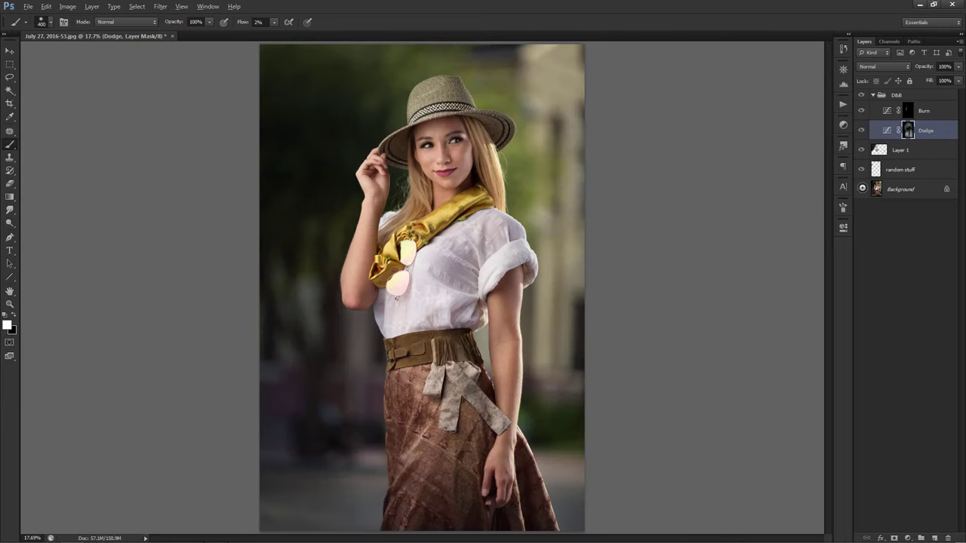
{"action": "key", "text": "alt"}
{"action": "left_click", "coordinate": [873, 95]}
{"action": "left_click", "coordinate": [845, 106]}
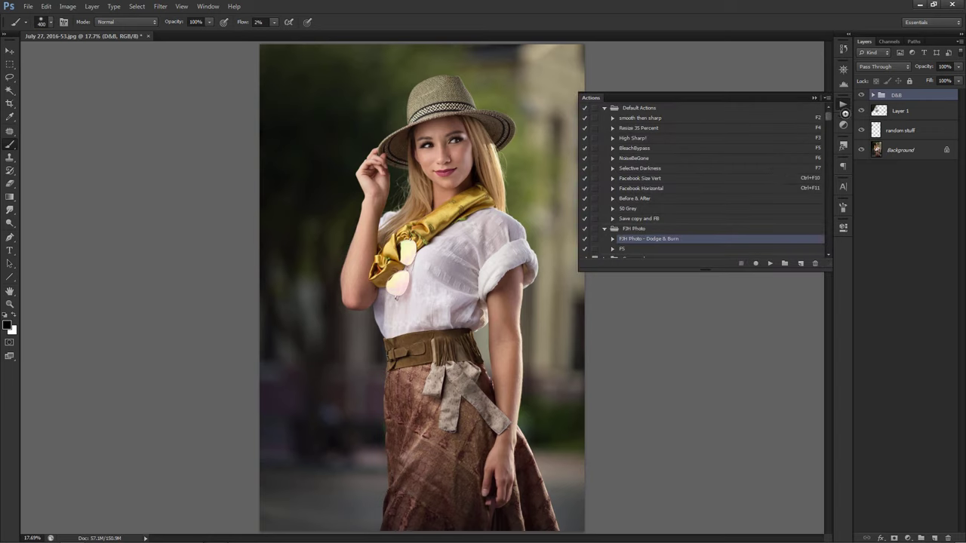
{"action": "scroll", "coordinate": [724, 236], "scroll_direction": "down", "scroll_amount": 1}
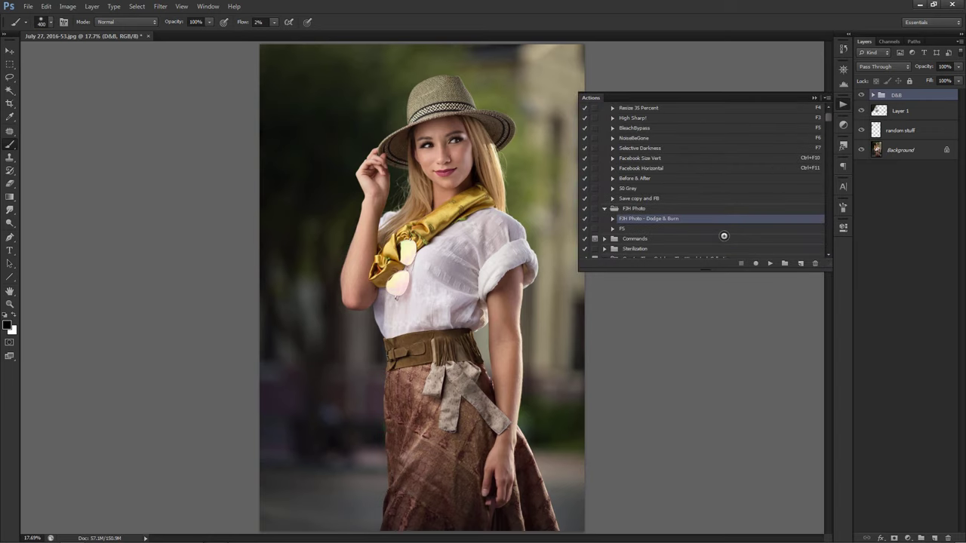
{"action": "scroll", "coordinate": [723, 236], "scroll_direction": "down", "scroll_amount": 1}
{"action": "scroll", "coordinate": [724, 237], "scroll_direction": "up", "scroll_amount": 1}
{"action": "scroll", "coordinate": [723, 234], "scroll_direction": "down", "scroll_amount": 2}
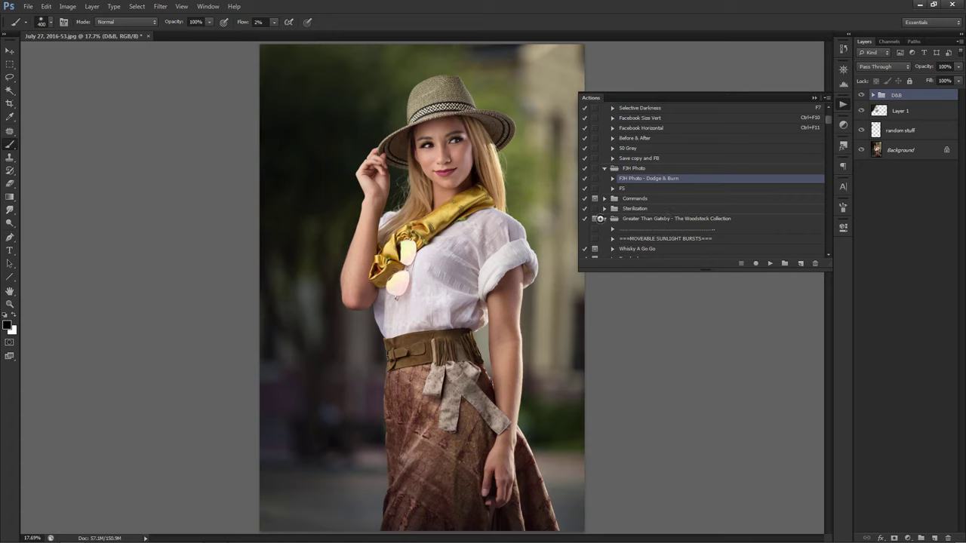
{"action": "left_click", "coordinate": [603, 218]}
{"action": "scroll", "coordinate": [645, 222], "scroll_direction": "up", "scroll_amount": 1}
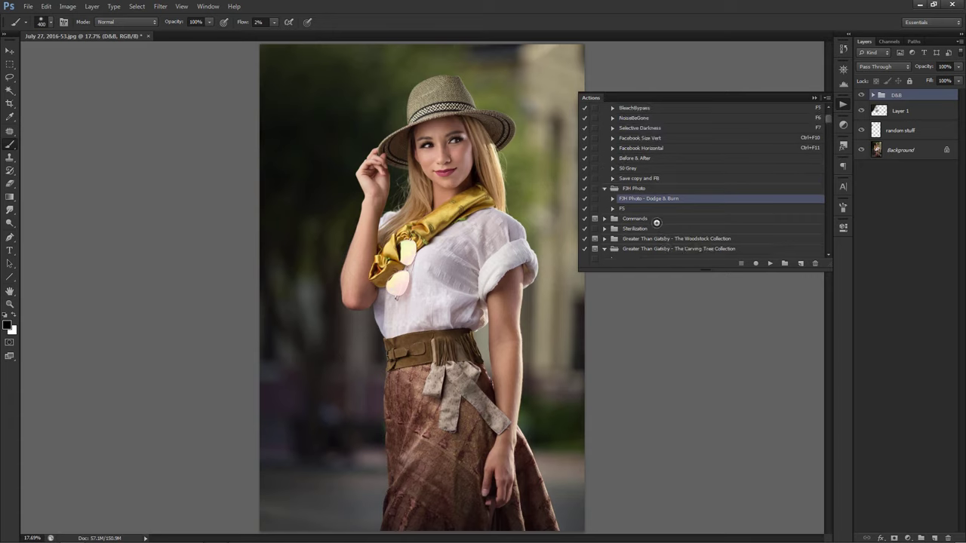
{"action": "scroll", "coordinate": [656, 223], "scroll_direction": "up", "scroll_amount": 2}
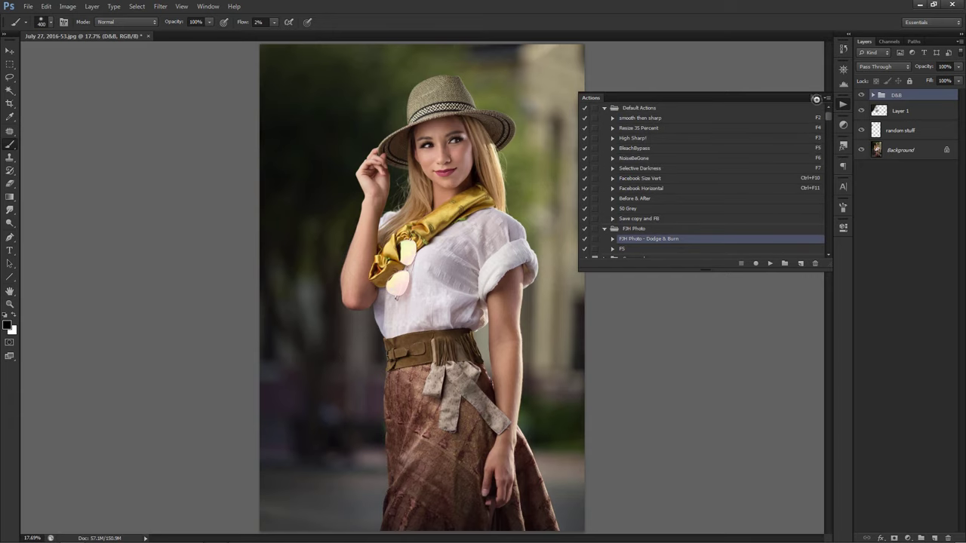
{"action": "left_click", "coordinate": [818, 98]}
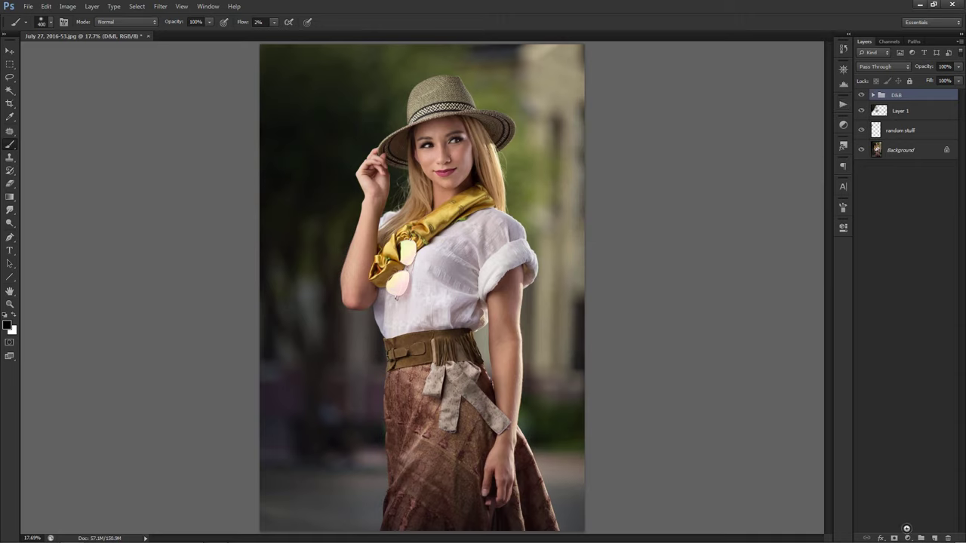
{"action": "left_click", "coordinate": [908, 538]}
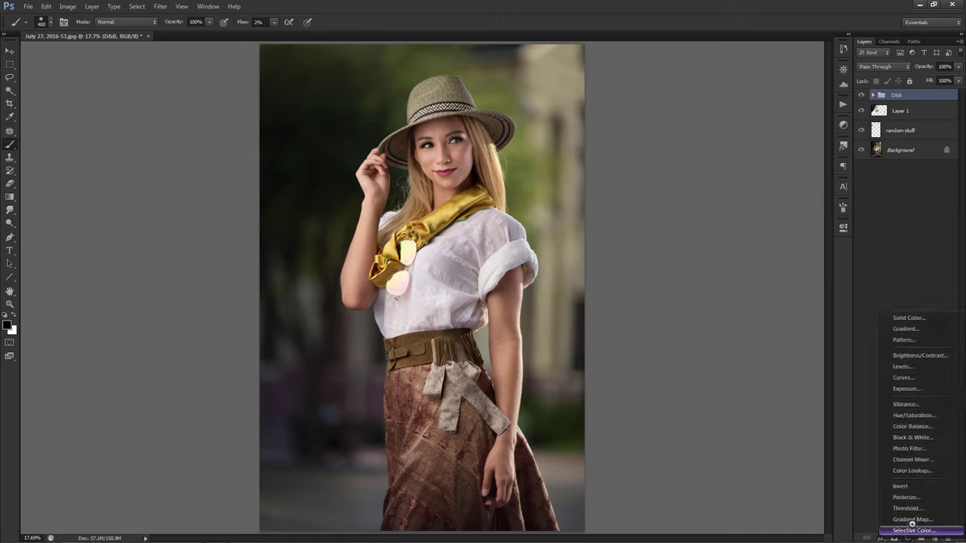
Add a Color Balance layer and shift the midtones slightly toward magenta and blue.
{"action": "left_click", "coordinate": [913, 426]}
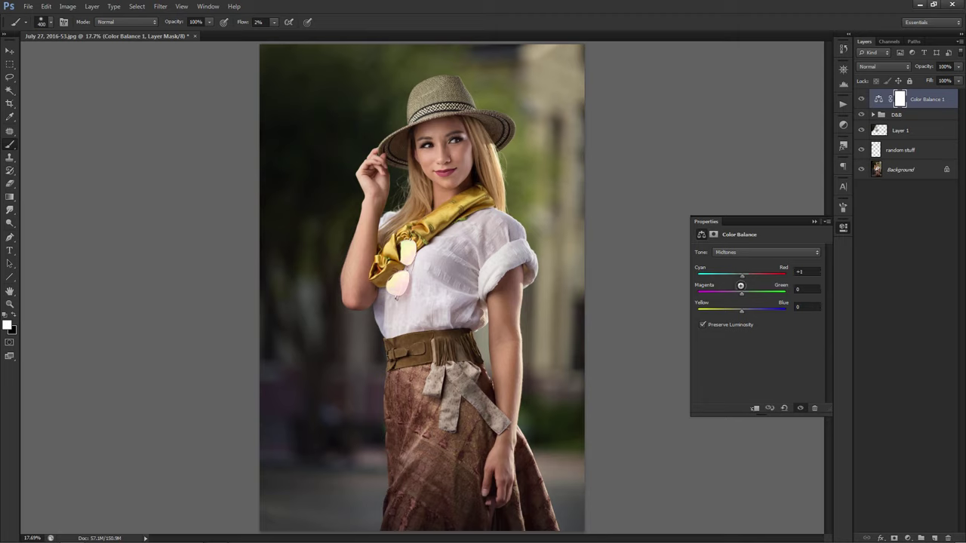
{"action": "left_click_drag", "start_coordinate": [741, 293], "coordinate": [740, 294]}
{"action": "left_click_drag", "start_coordinate": [741, 293], "coordinate": [743, 311]}
Nudge the shadows +1 toward red and +1 toward green, and the highlights slightly toward cyan.
{"action": "left_click", "coordinate": [747, 253]}
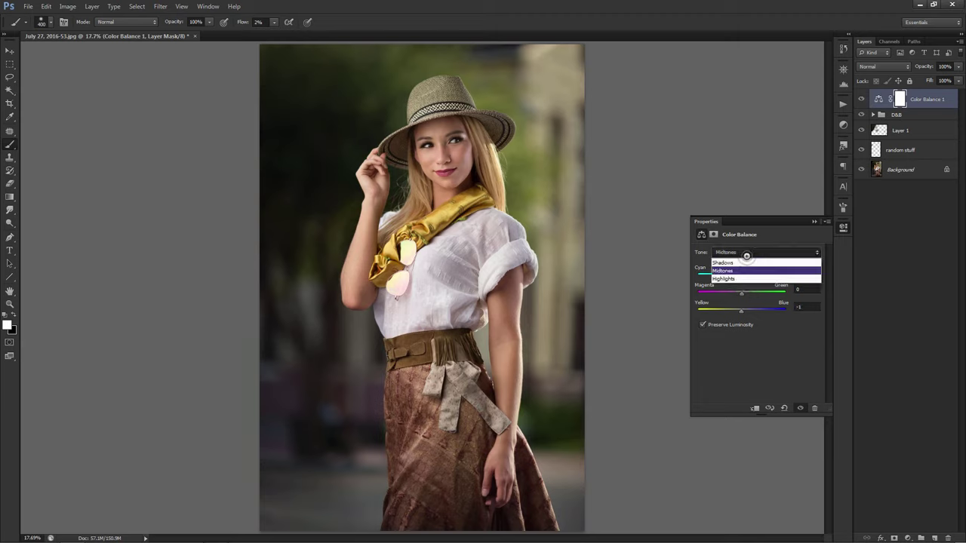
{"action": "left_click", "coordinate": [744, 262]}
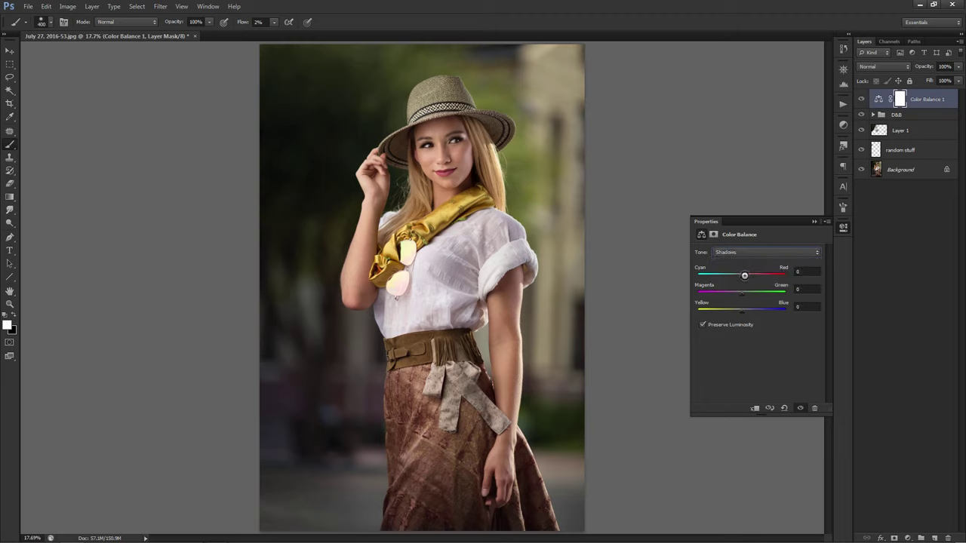
{"action": "left_click_drag", "start_coordinate": [743, 277], "coordinate": [741, 277]}
{"action": "left_click_drag", "start_coordinate": [738, 294], "coordinate": [743, 294]}
{"action": "left_click", "coordinate": [738, 253]}
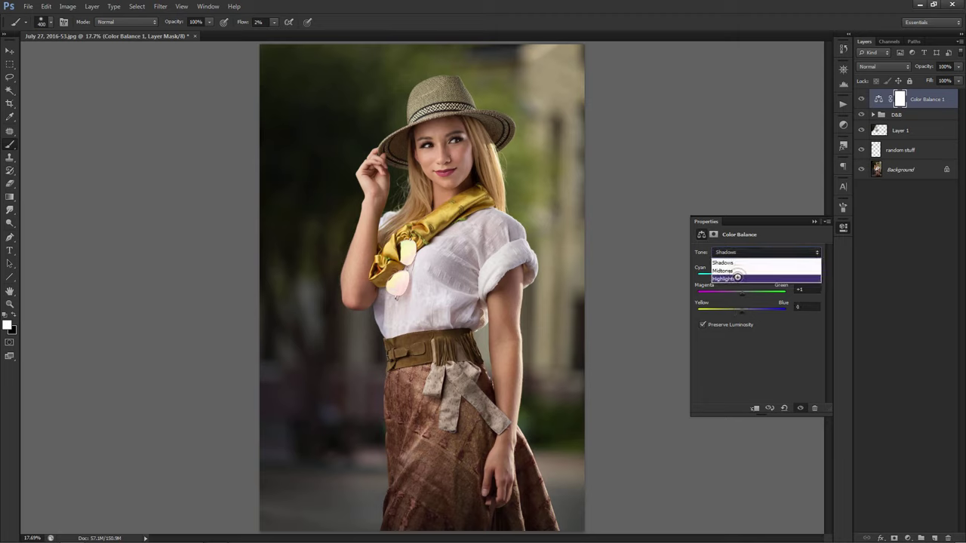
{"action": "left_click", "coordinate": [737, 277]}
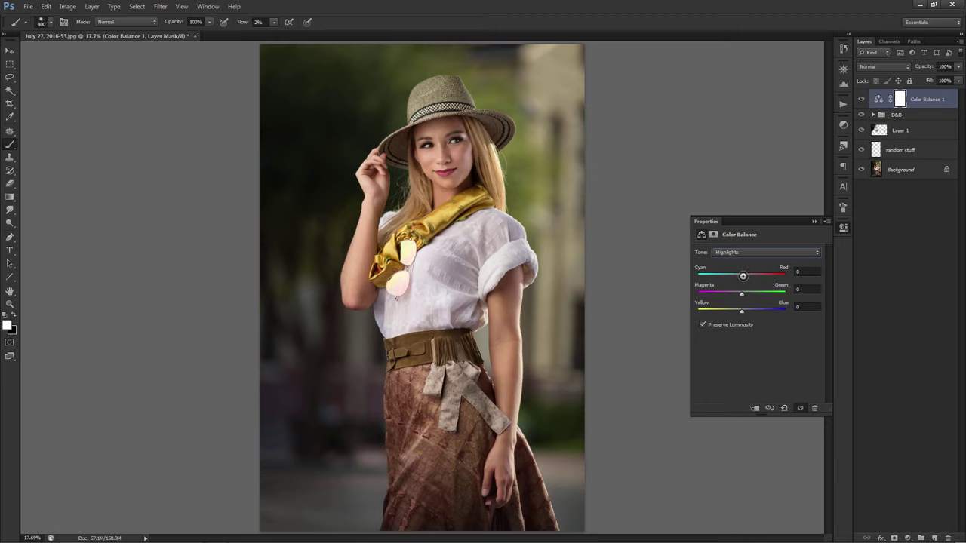
{"action": "left_click_drag", "start_coordinate": [743, 276], "coordinate": [740, 277]}
Close the Color Balance properties and toggle the layer's visibility to compare its effect.
{"action": "left_click", "coordinate": [814, 221]}
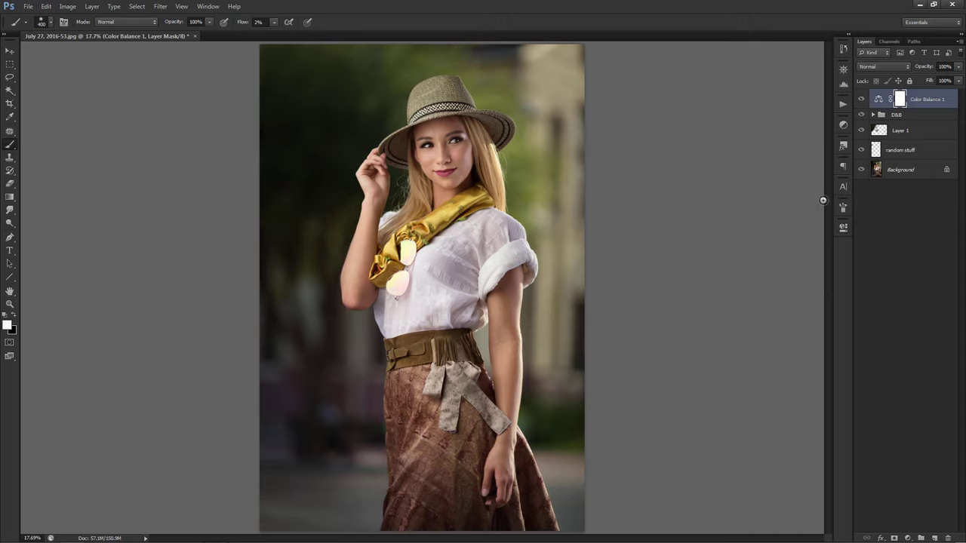
{"action": "left_click", "coordinate": [861, 99]}
{"action": "left_click", "coordinate": [862, 99]}
{"action": "left_click", "coordinate": [861, 99]}
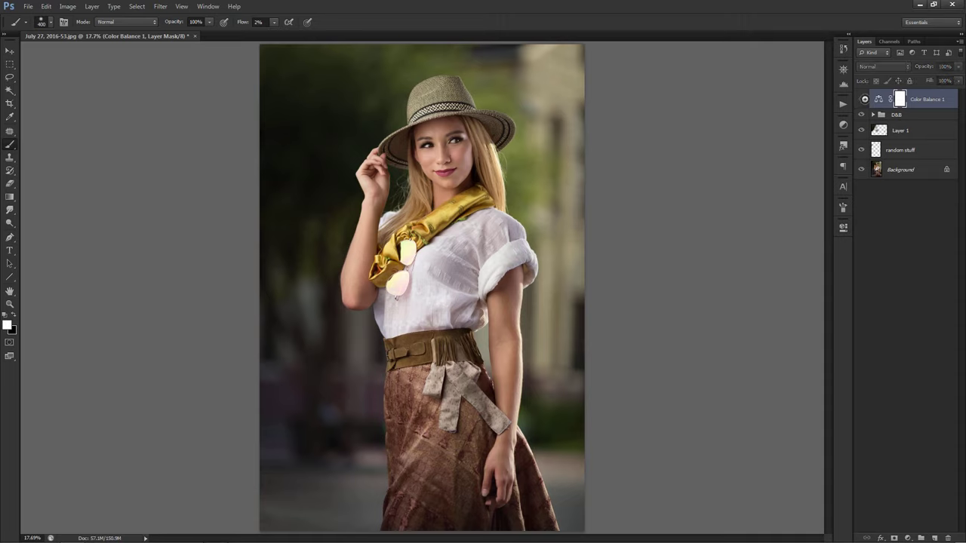
{"action": "left_click", "coordinate": [864, 99]}
{"action": "left_click", "coordinate": [863, 99]}
{"action": "left_click", "coordinate": [863, 99]}
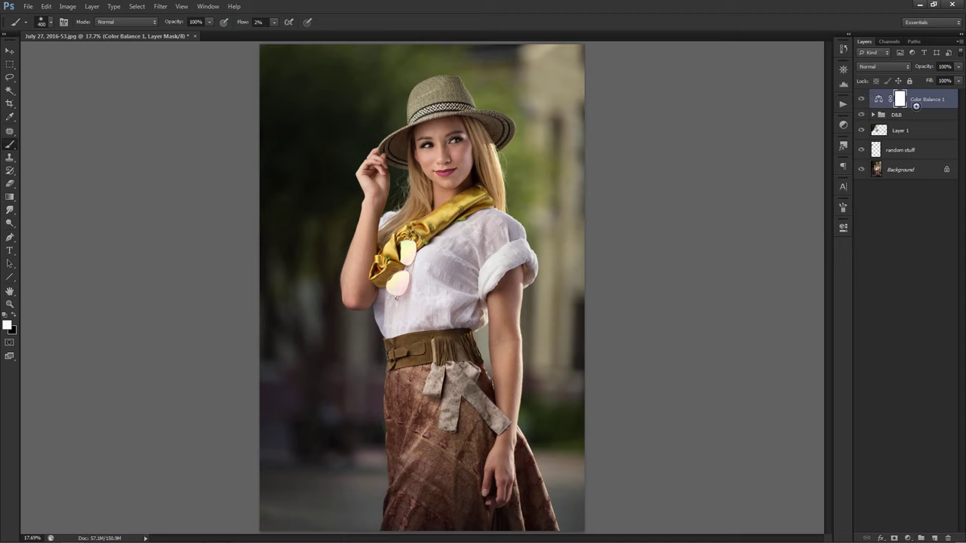
Lower Color Balance 1 to 60% opacity and add a new Layer 2 above it with default colours.
{"action": "left_click", "coordinate": [958, 66]}
{"action": "left_click_drag", "start_coordinate": [952, 79], "coordinate": [939, 79]}
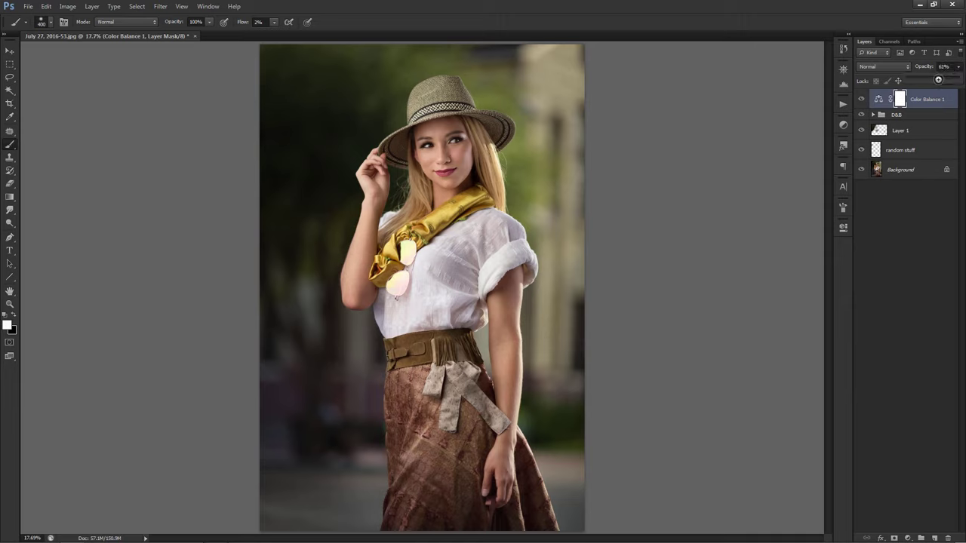
{"action": "left_click", "coordinate": [929, 177]}
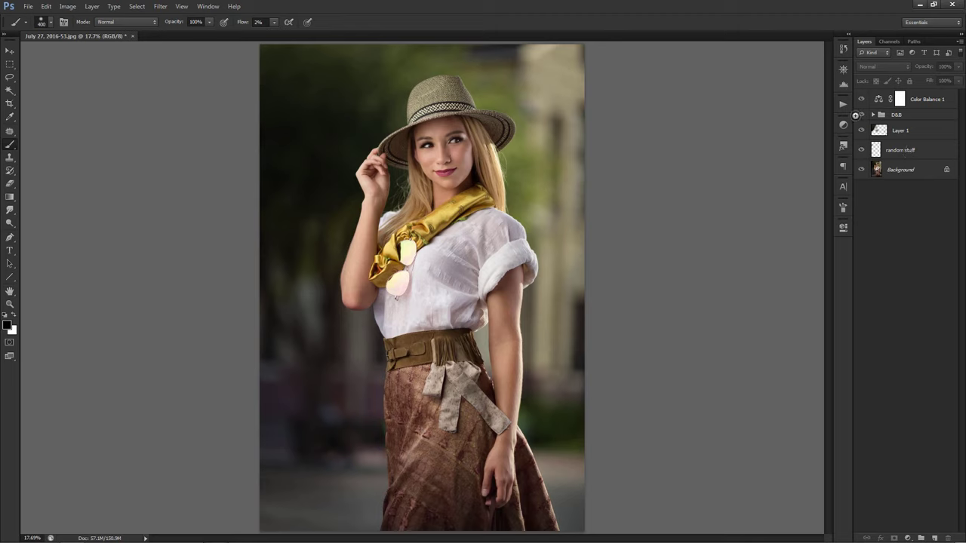
{"action": "left_click", "coordinate": [928, 99]}
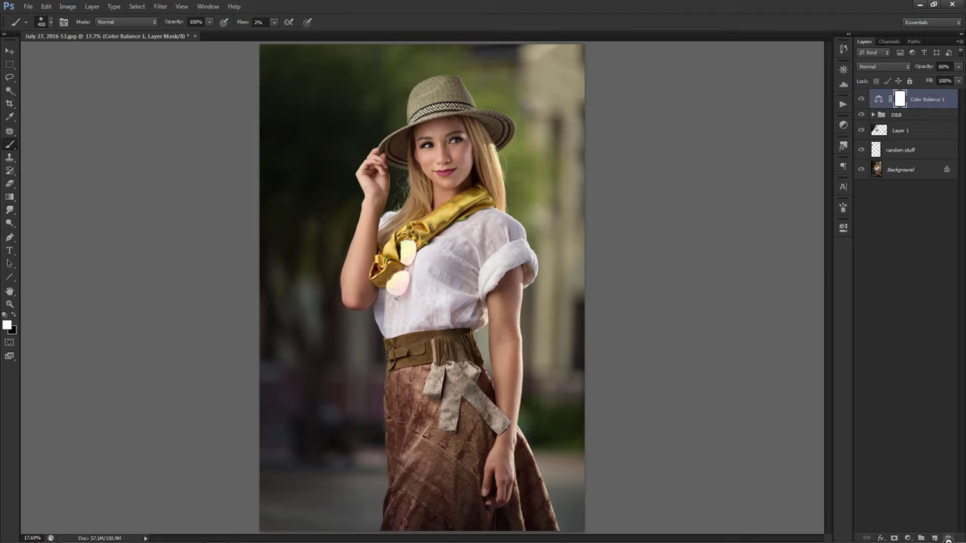
{"action": "left_click", "coordinate": [935, 538]}
{"action": "key", "text": "x"}
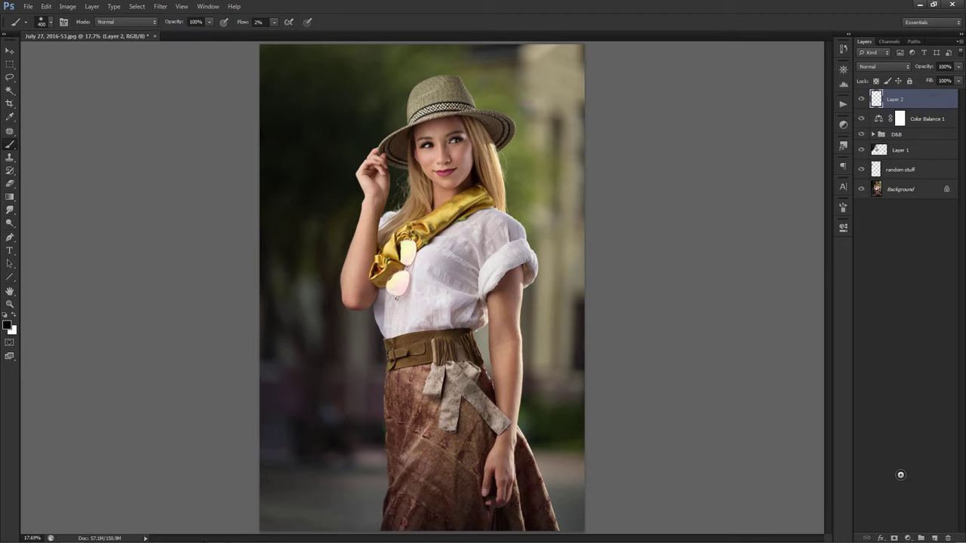
Stamp the visible image into Layer 2 with Ctrl+Alt+Shift+E and launch Nik Collection Viveza 2 on it.
{"action": "key", "text": "ctrl+shift+alt+e"}
{"action": "left_click", "coordinate": [159, 7]}
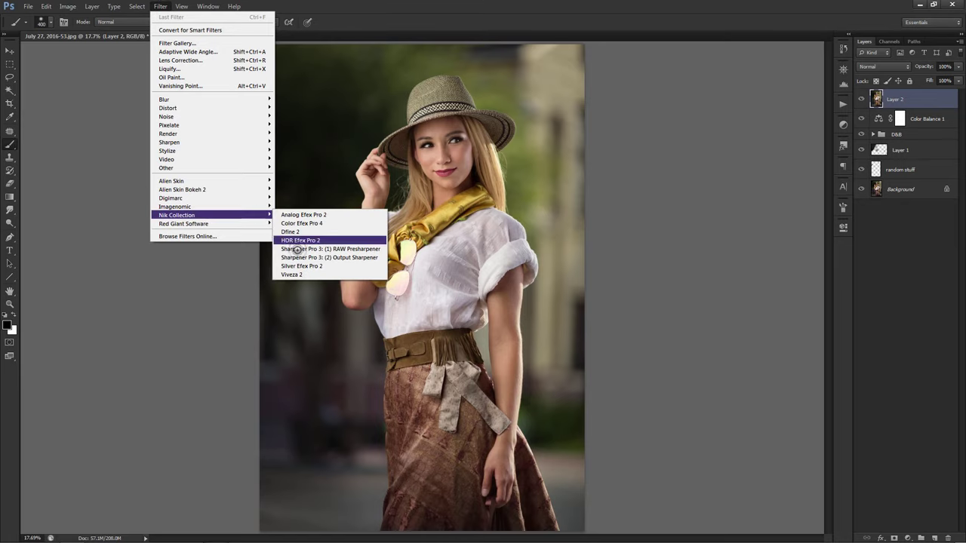
{"action": "mouse_move", "coordinate": [175, 207]}
{"action": "left_click", "coordinate": [305, 270]}
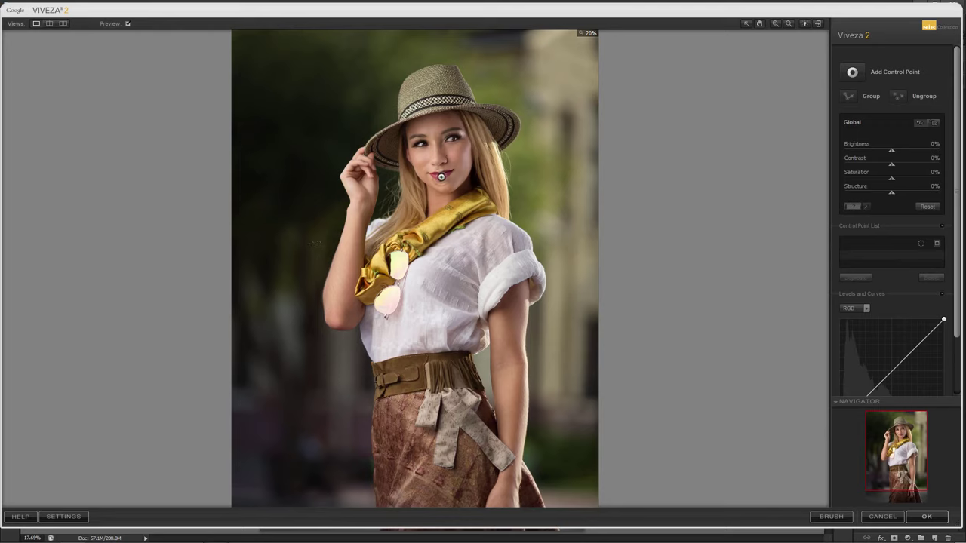
Place a control point on the skirt, size it to 20% and adjust its brightness.
{"action": "left_click", "coordinate": [853, 72]}
{"action": "left_click", "coordinate": [434, 441]}
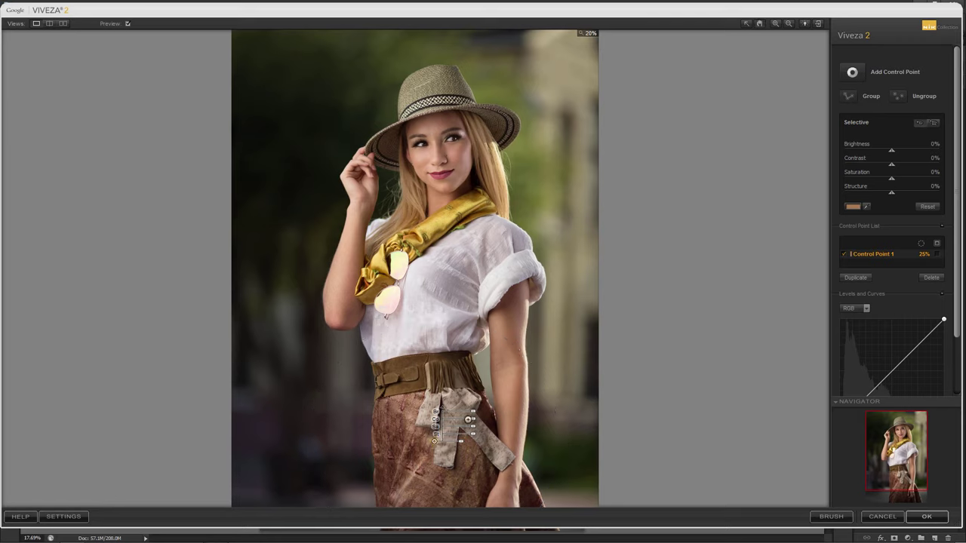
{"action": "left_click_drag", "start_coordinate": [462, 441], "coordinate": [460, 443]}
{"action": "mouse_move", "coordinate": [891, 150]}
{"action": "left_mouse_down"}
{"action": "mouse_move", "coordinate": [931, 147]}
{"action": "mouse_move", "coordinate": [889, 149]}
{"action": "left_mouse_up"}
Raise the skirt's saturation to 18% and structure to 30%, then apply the Viveza edits.
{"action": "left_click_drag", "start_coordinate": [891, 178], "coordinate": [897, 177]}
{"action": "mouse_move", "coordinate": [890, 194]}
{"action": "left_mouse_down"}
{"action": "mouse_move", "coordinate": [951, 189]}
{"action": "mouse_move", "coordinate": [909, 191]}
{"action": "left_mouse_up"}
{"action": "key", "text": "ctrl+0"}
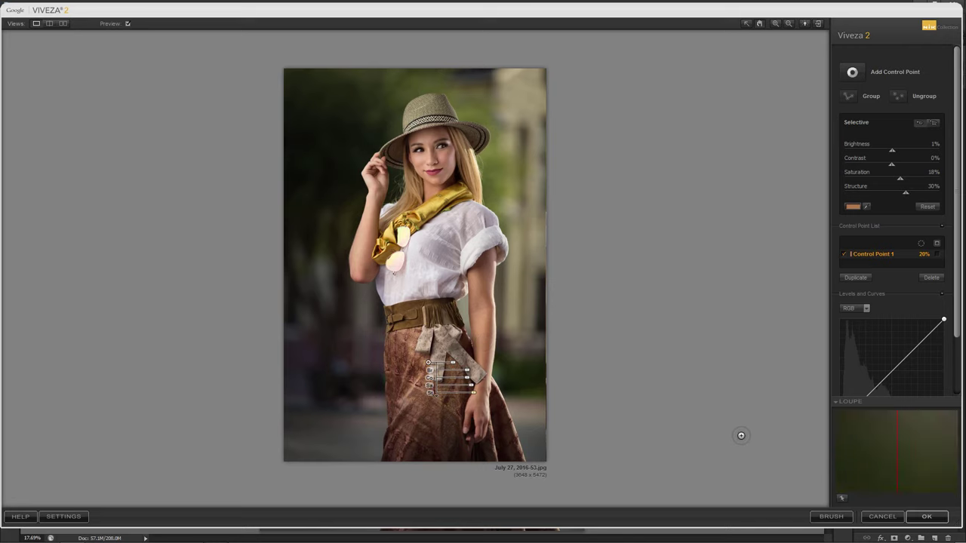
{"action": "left_click", "coordinate": [926, 516]}
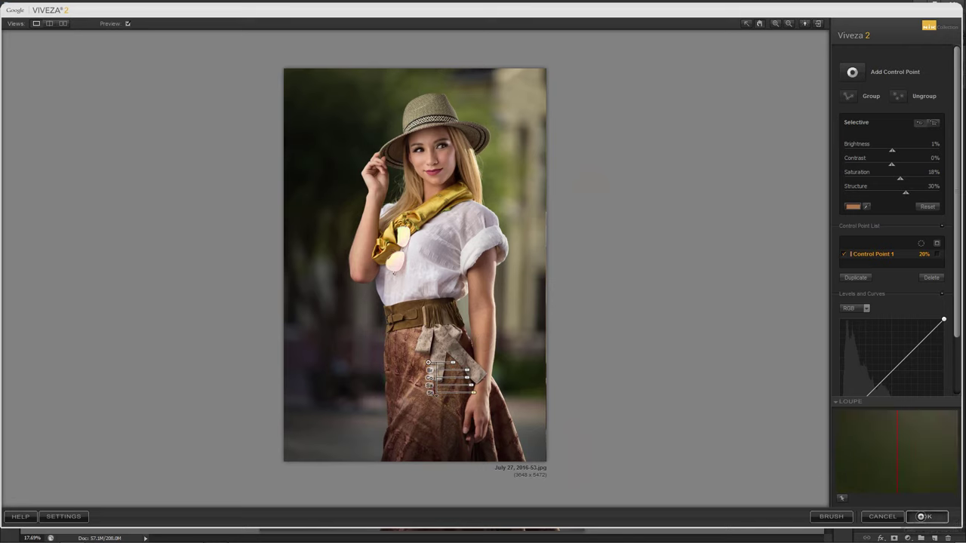
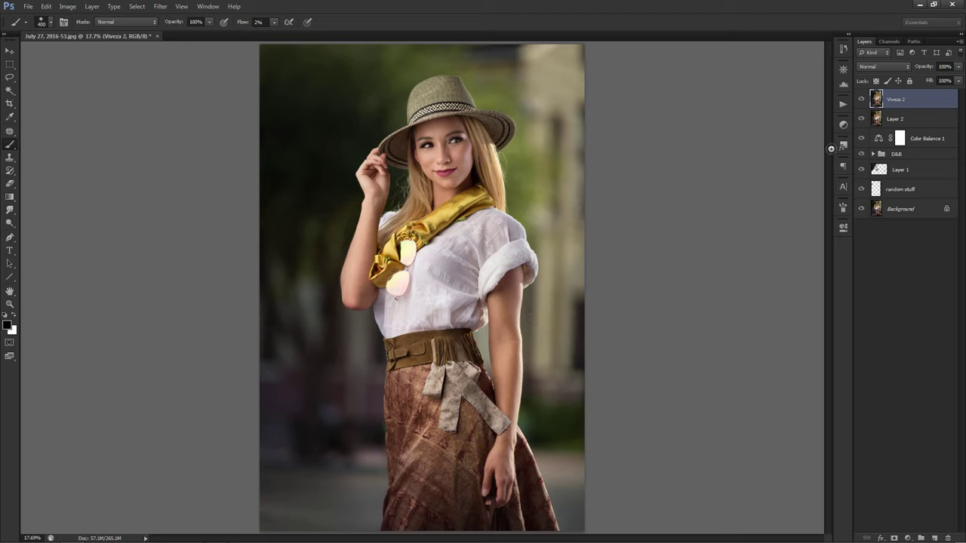
Lasso the blouse region down to the image bottom and copy it onto a new layer.
{"action": "key", "text": "l"}
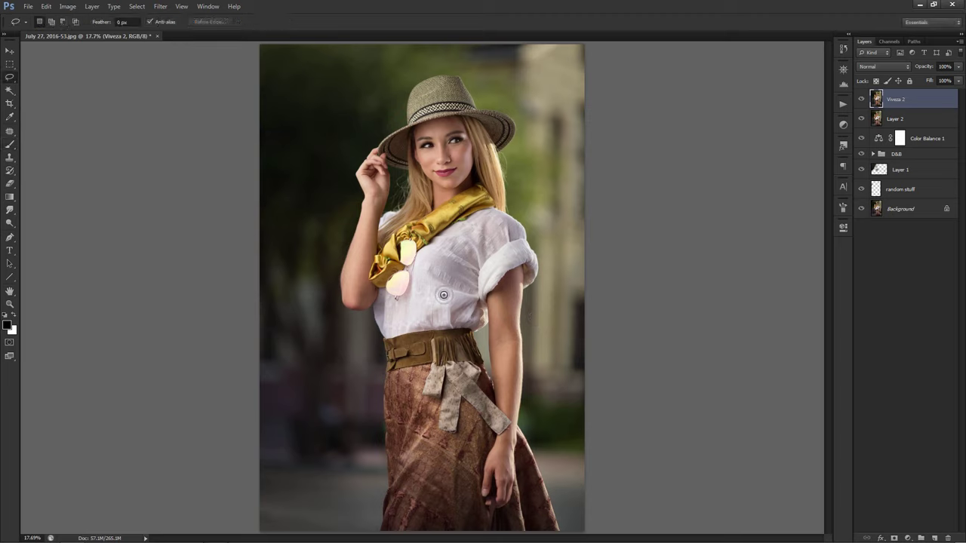
{"action": "mouse_move", "coordinate": [440, 287]}
{"action": "left_mouse_down"}
{"action": "mouse_move", "coordinate": [379, 538]}
{"action": "mouse_move", "coordinate": [478, 280]}
{"action": "left_mouse_up"}
{"action": "key", "text": "ctrl+j"}
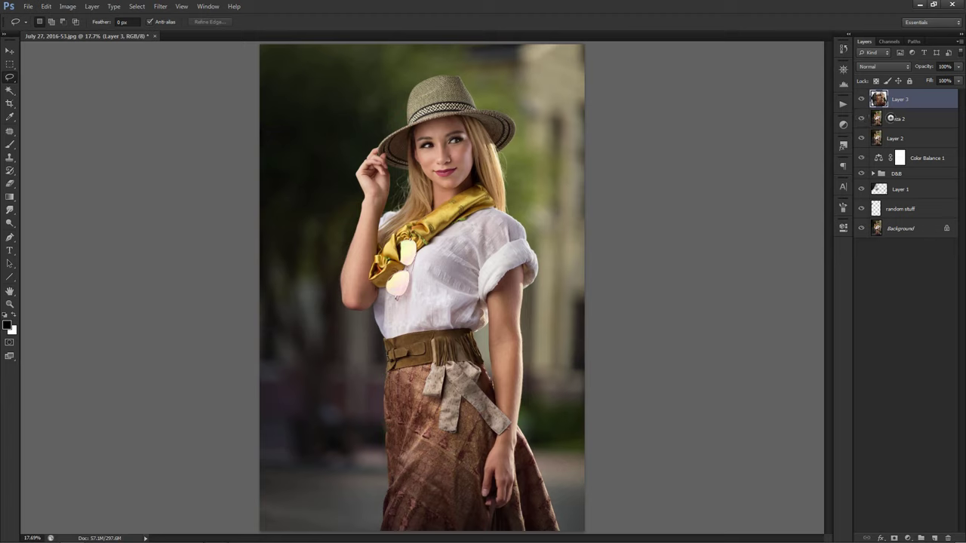
{"action": "key", "text": "ctrl+z"}
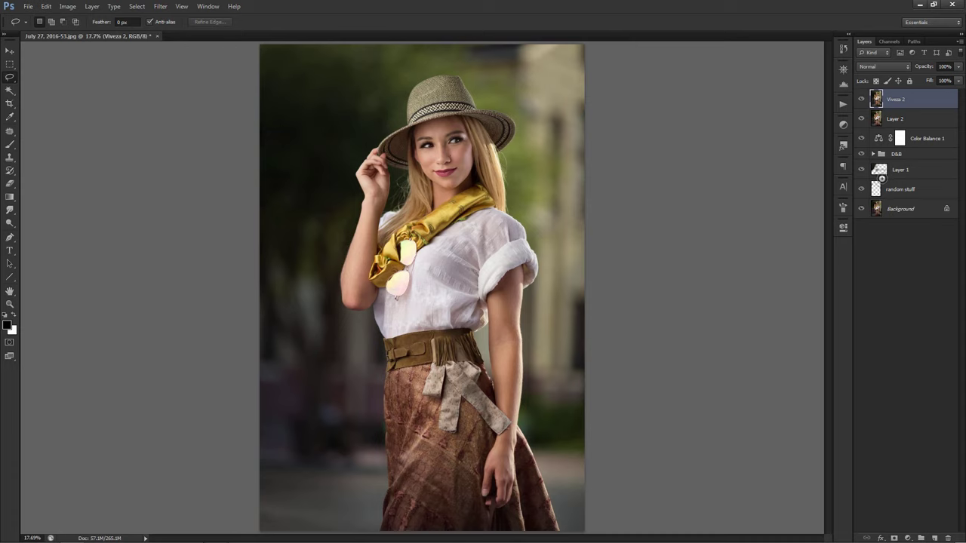
{"action": "key", "text": "ctrl+j"}
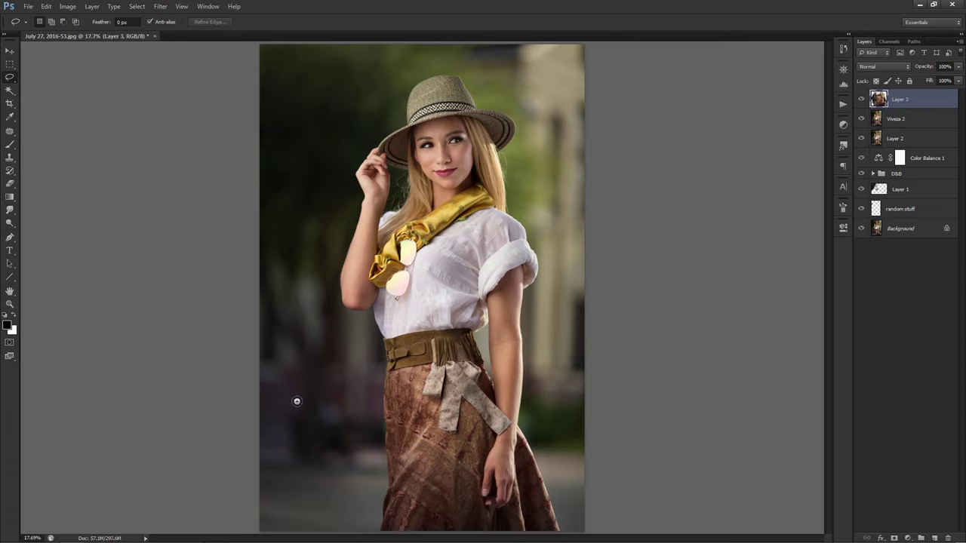
Merge Layer 3 down into Viveza 2, after undoing a trial merge of Viveza 2.
{"action": "left_click", "coordinate": [893, 118]}
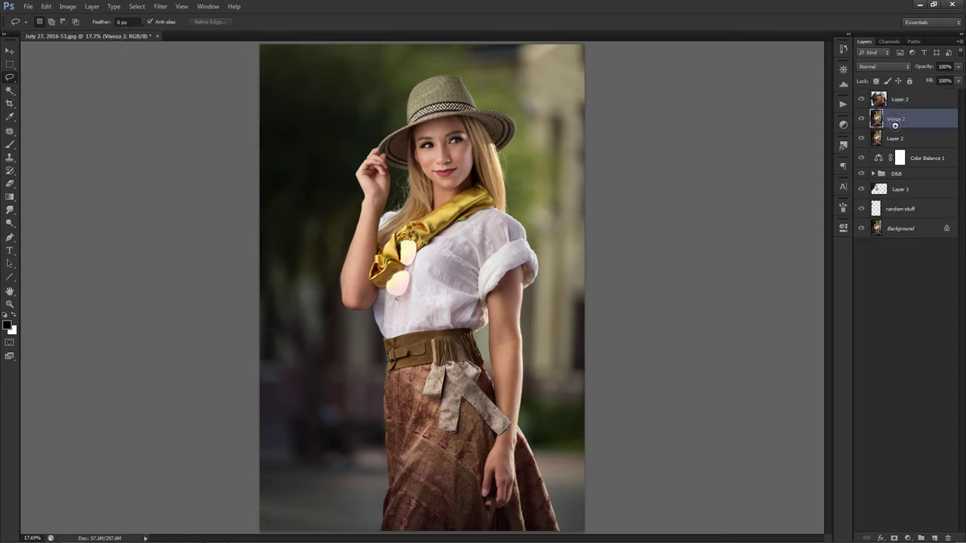
{"action": "key", "text": "ctrl+e"}
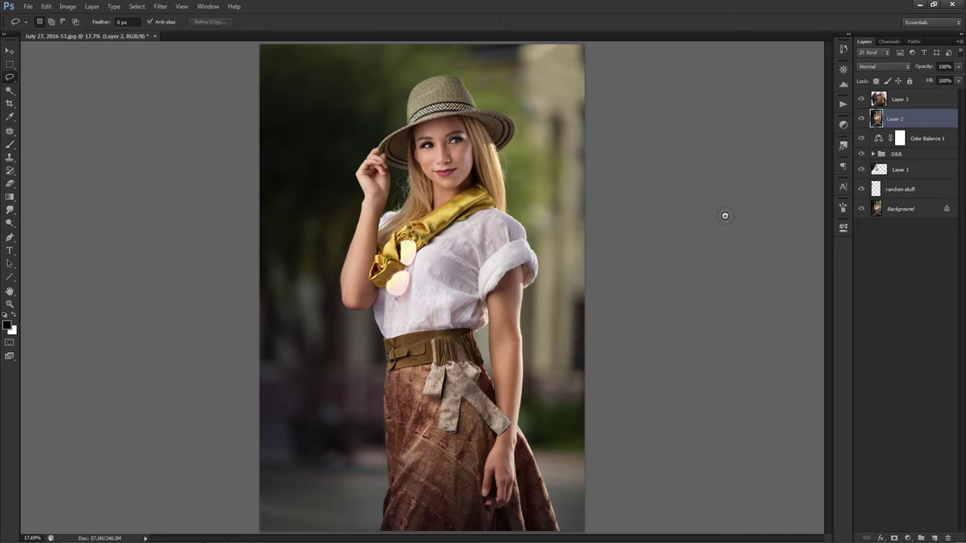
{"action": "key", "text": "ctrl+z"}
{"action": "left_click", "coordinate": [878, 100]}
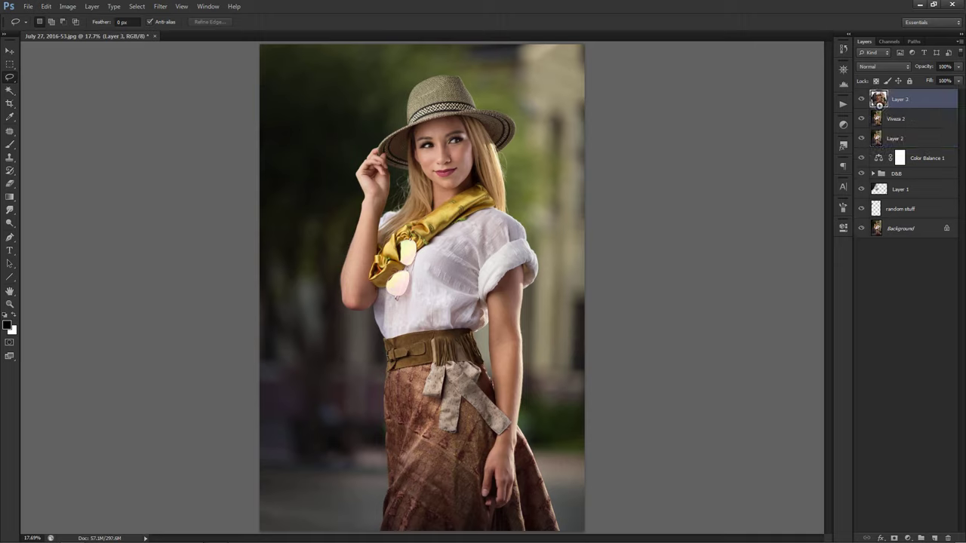
{"action": "key", "text": "ctrl+e"}
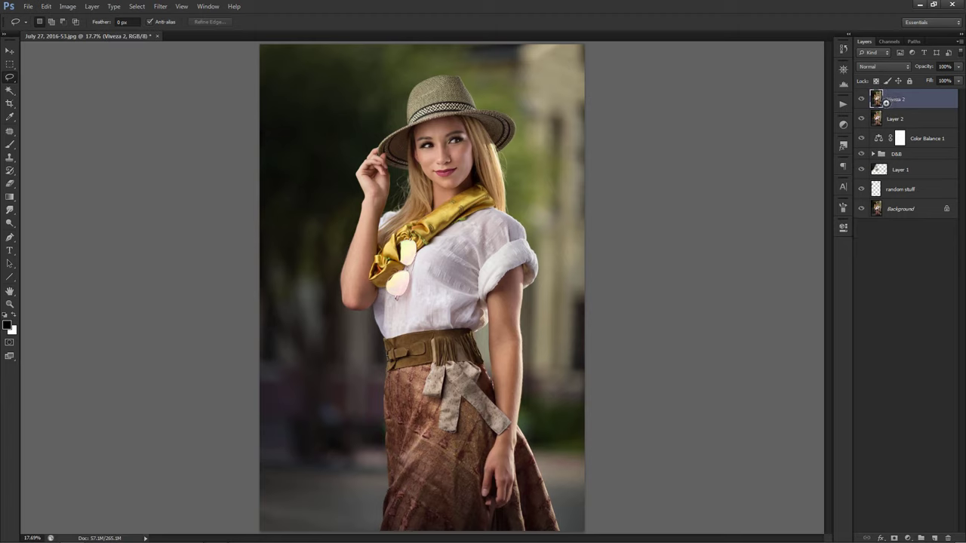
Toggle Viveza 2's visibility off and on twice to compare before and after.
{"action": "left_click", "coordinate": [862, 101]}
{"action": "left_click", "coordinate": [861, 100]}
{"action": "left_click", "coordinate": [861, 100]}
{"action": "left_click", "coordinate": [862, 100]}
Duplicate Viveza 2 and start a High Pass filter on the copy, previewing at 33.3%.
{"action": "key", "text": "ctrl+j"}
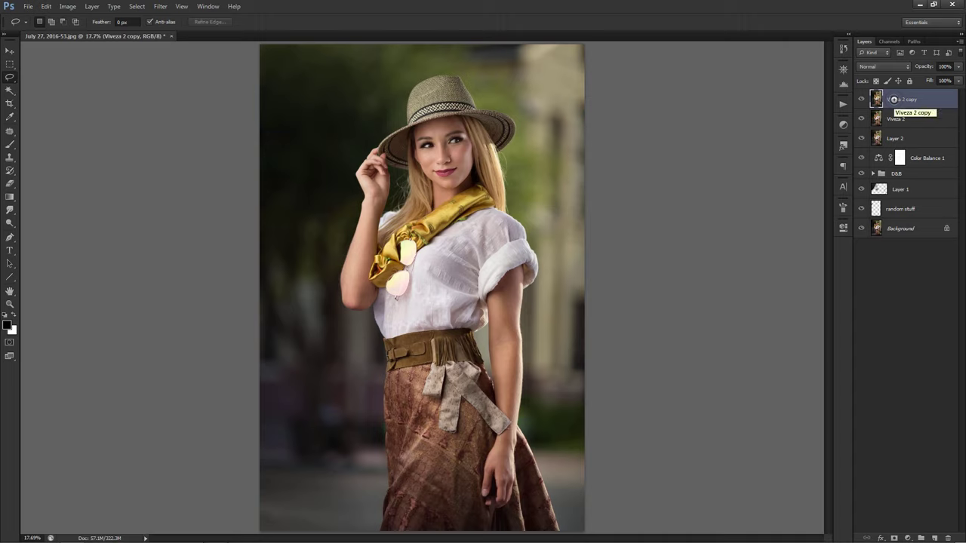
{"action": "left_click", "coordinate": [160, 6]}
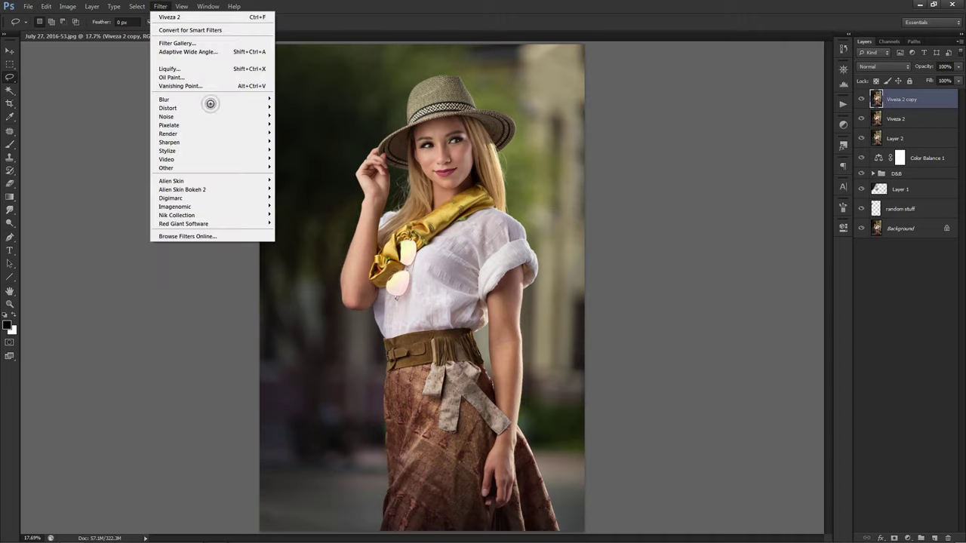
{"action": "mouse_move", "coordinate": [166, 167]}
{"action": "left_click", "coordinate": [285, 176]}
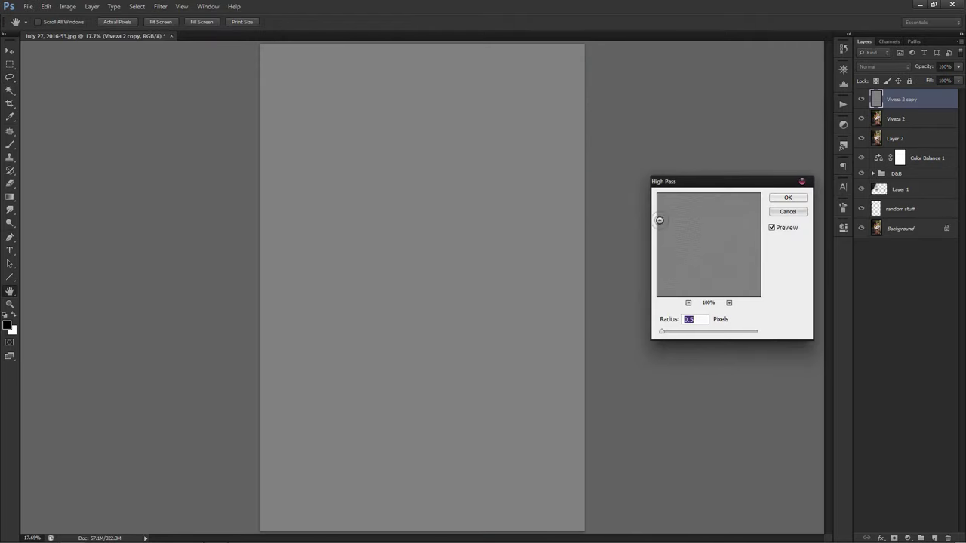
{"action": "left_click", "coordinate": [491, 209], "text": "ctrl"}
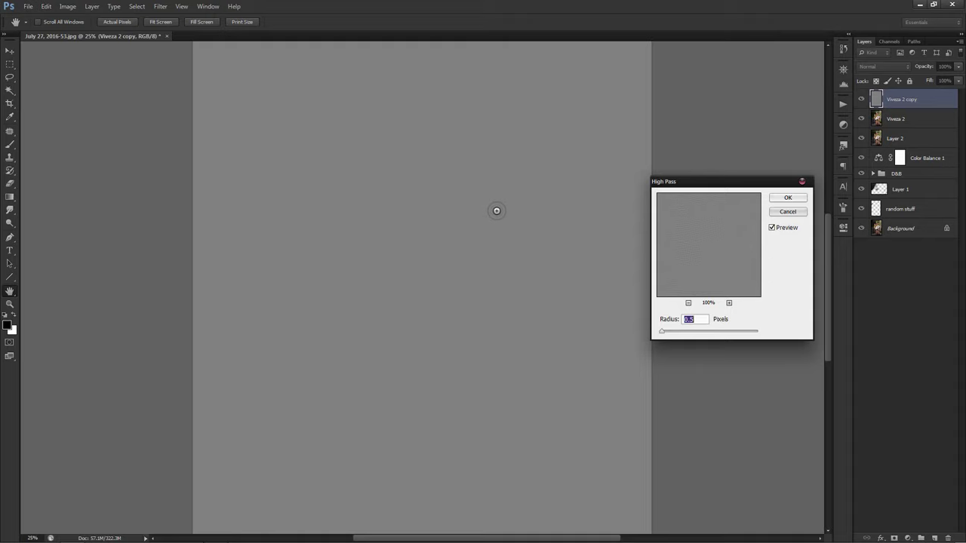
{"action": "left_click", "coordinate": [497, 211], "text": "ctrl"}
Set the High Pass radius to about 1.6 pixels and apply it.
{"action": "left_click_drag", "start_coordinate": [661, 330], "coordinate": [685, 330]}
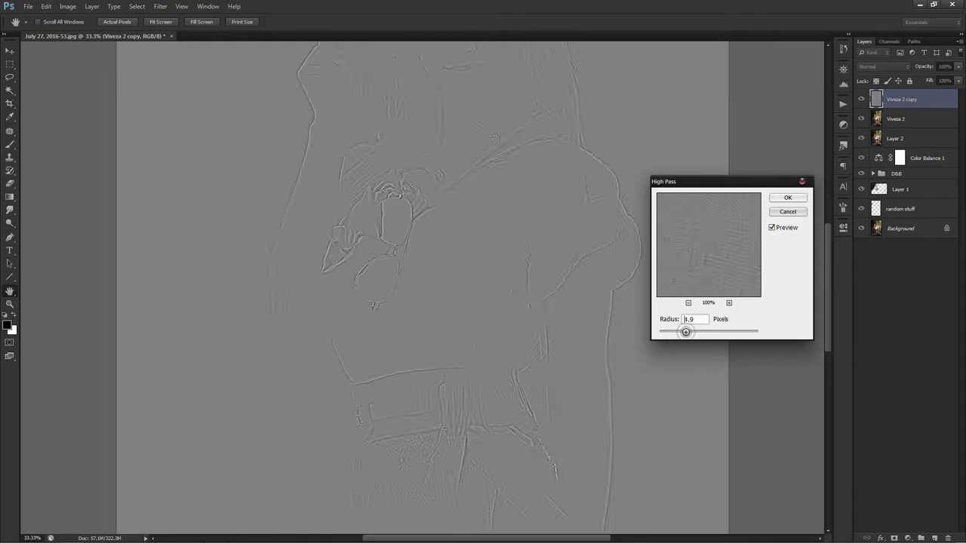
{"action": "scroll", "coordinate": [564, 261], "scroll_direction": "up", "scroll_amount": 3}
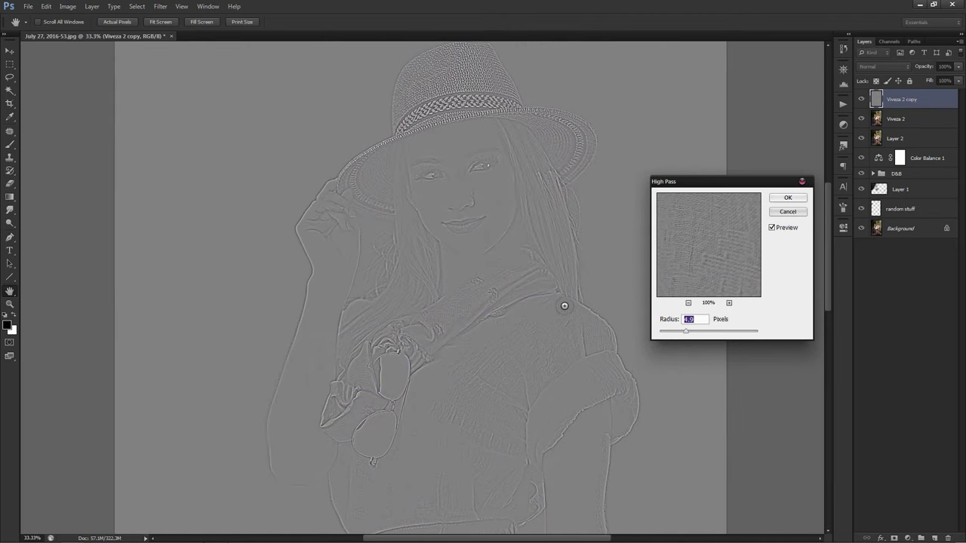
{"action": "scroll", "coordinate": [564, 304], "scroll_direction": "up", "scroll_amount": 2}
{"action": "left_click", "coordinate": [589, 282], "text": "ctrl"}
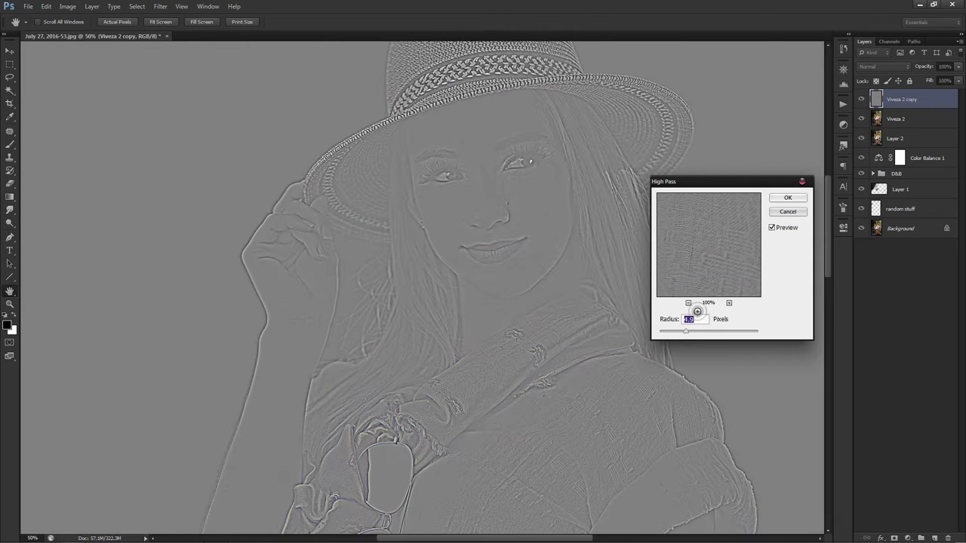
{"action": "left_click_drag", "start_coordinate": [686, 331], "coordinate": [667, 330]}
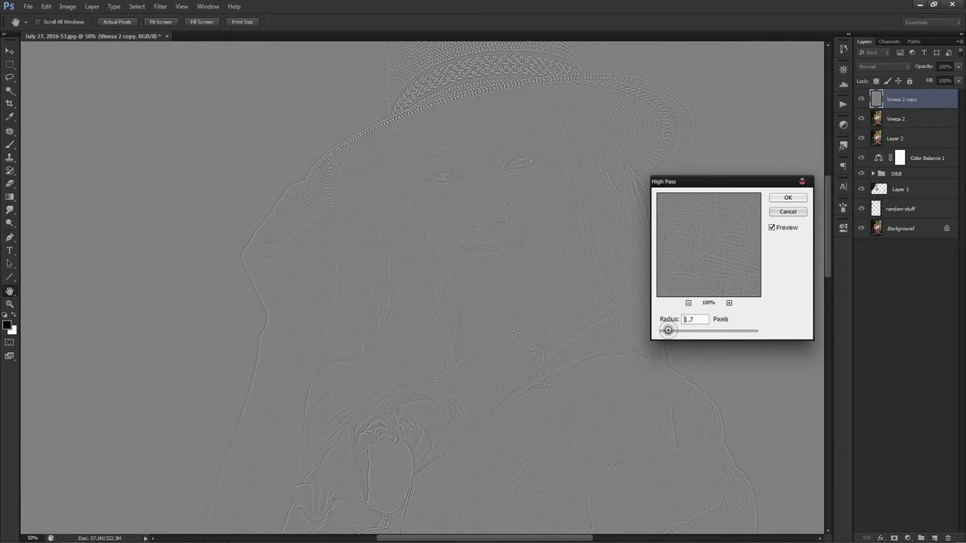
{"action": "left_click_drag", "start_coordinate": [667, 329], "coordinate": [667, 331]}
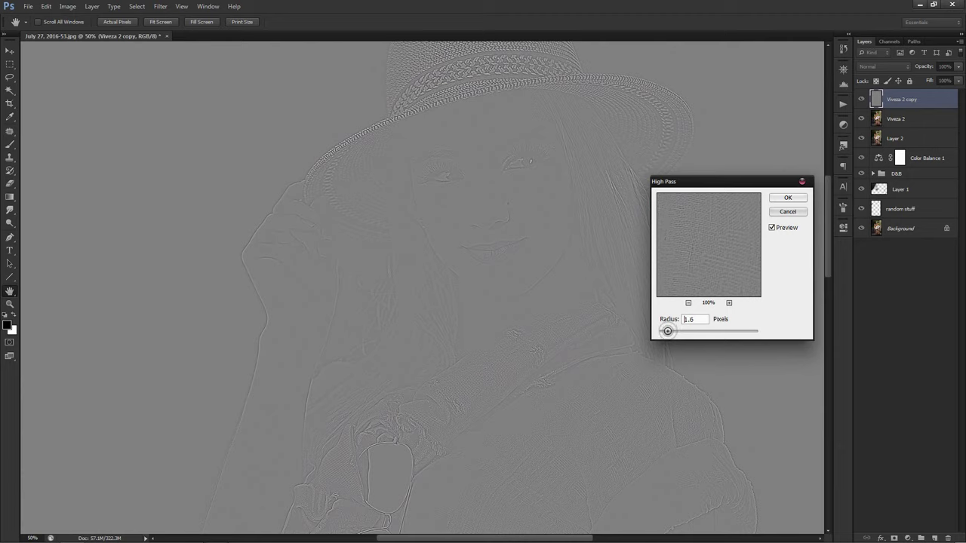
{"action": "left_click", "coordinate": [787, 198]}
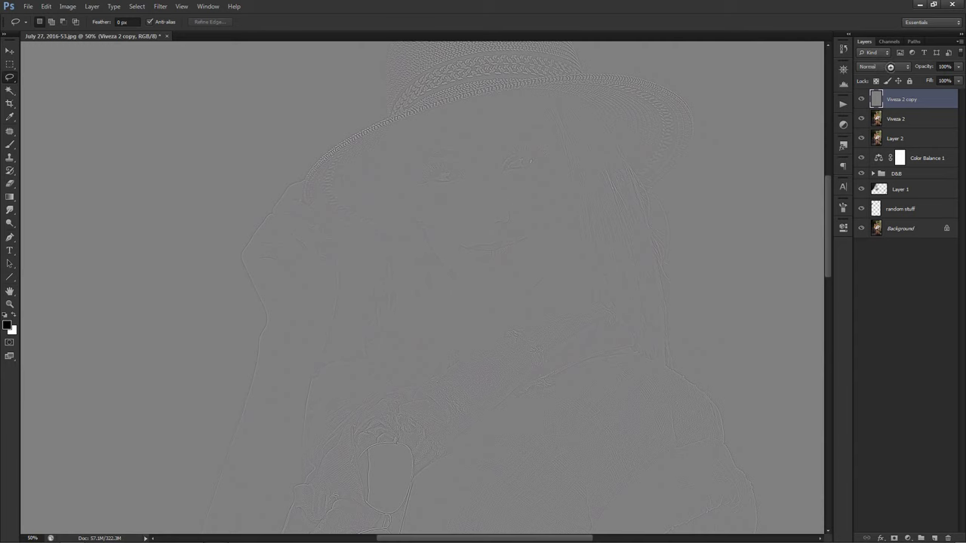
Blend Viveza 2 copy in Overlay mode at 70% opacity, after briefly trying Linear Light.
{"action": "left_click", "coordinate": [880, 66]}
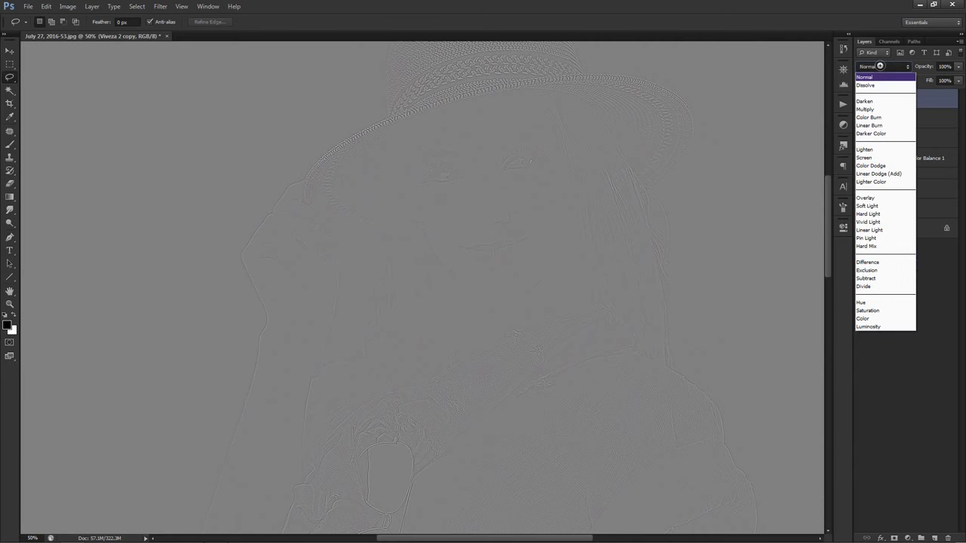
{"action": "left_click", "coordinate": [873, 197]}
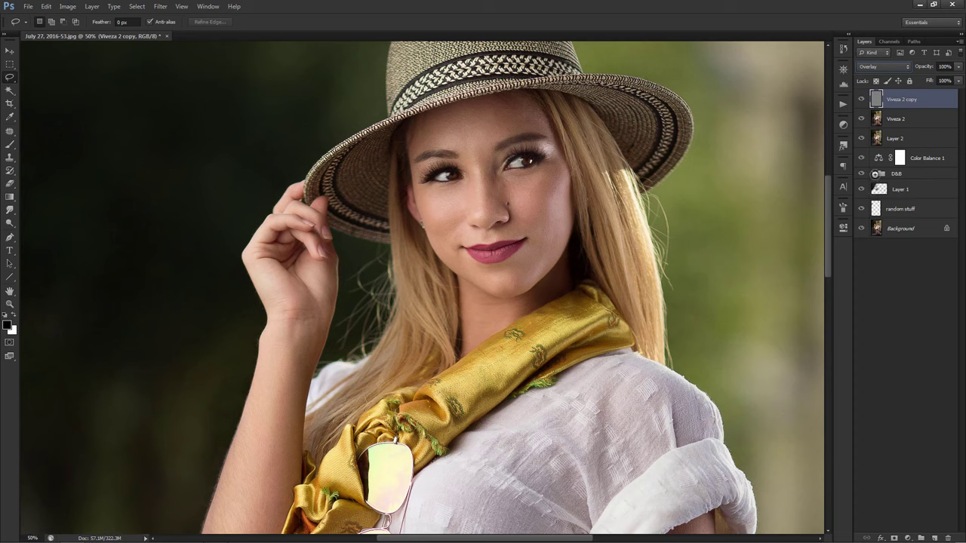
{"action": "left_click", "coordinate": [880, 66]}
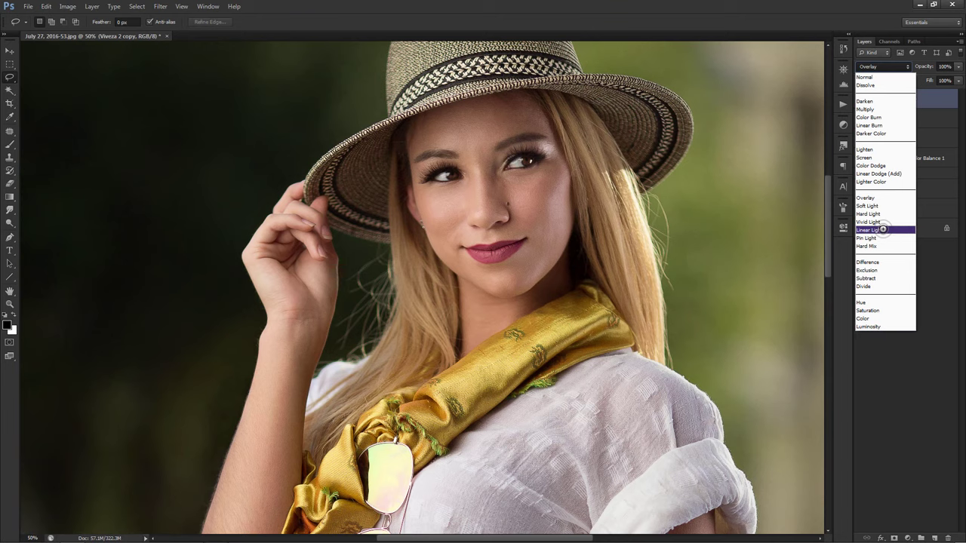
{"action": "left_click", "coordinate": [882, 229]}
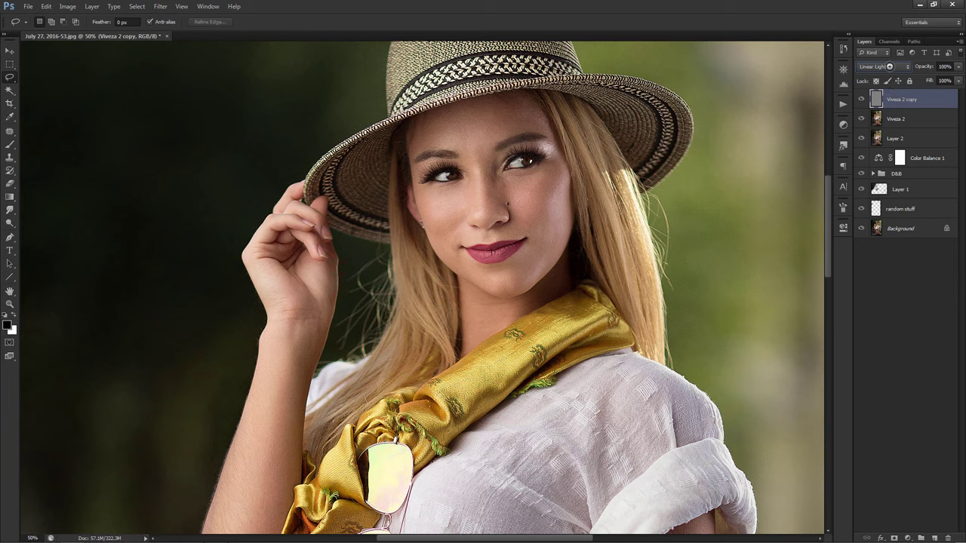
{"action": "left_click", "coordinate": [890, 66]}
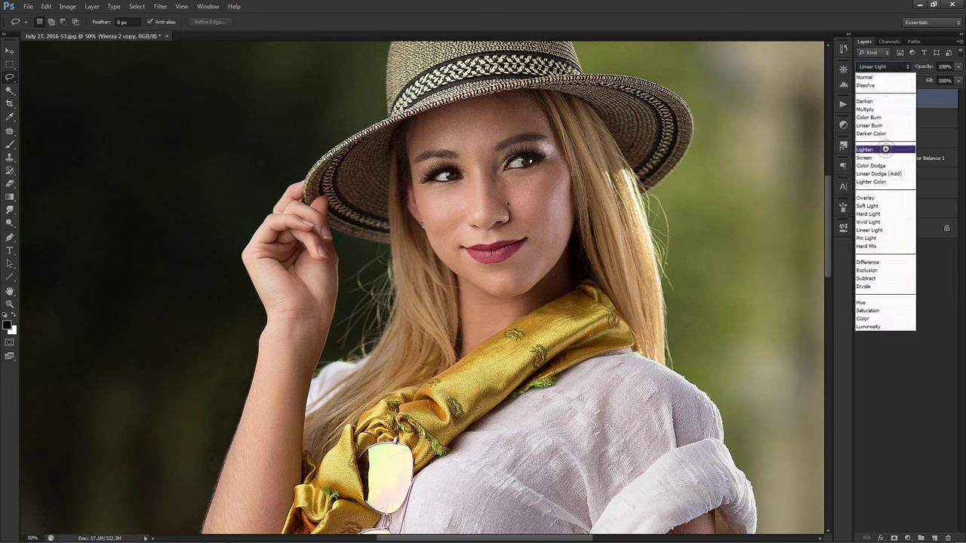
{"action": "left_click", "coordinate": [875, 198]}
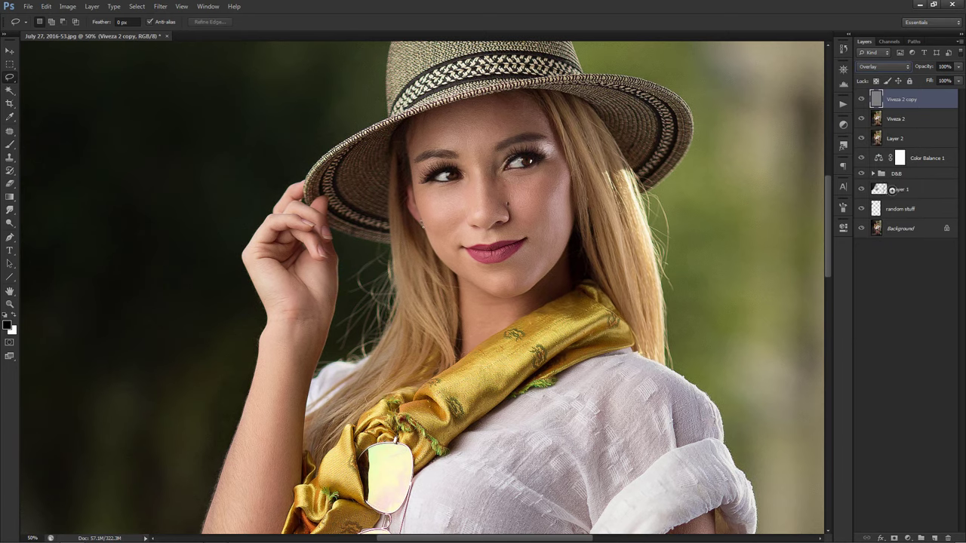
{"action": "left_click_drag", "start_coordinate": [958, 67], "coordinate": [941, 78]}
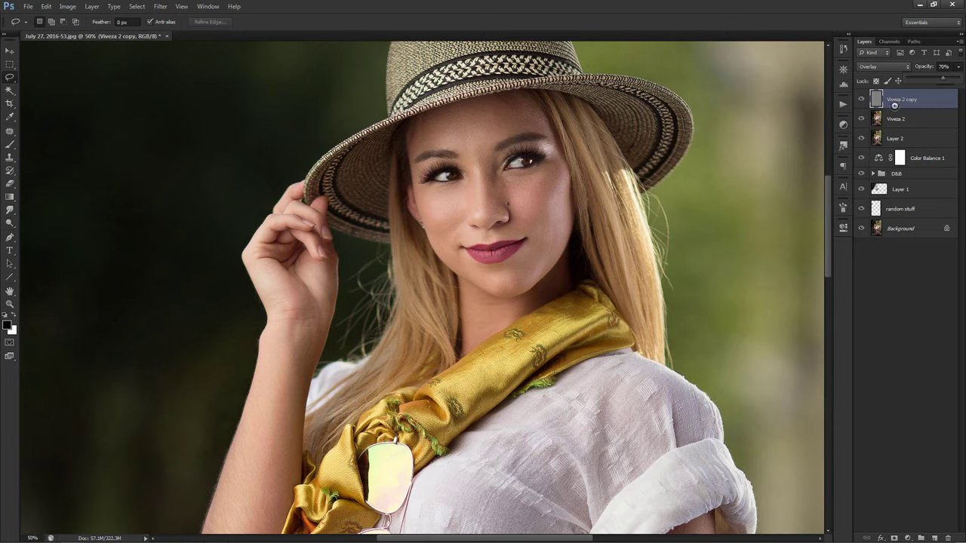
{"action": "left_click", "coordinate": [861, 99]}
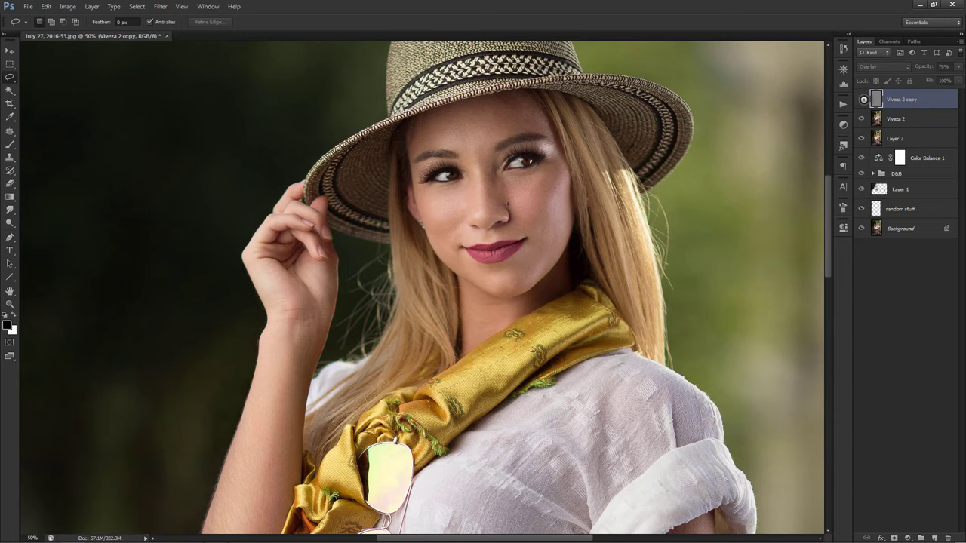
{"action": "key", "text": "ctrl+plus"}
{"action": "key", "text": "ctrl+plus"}
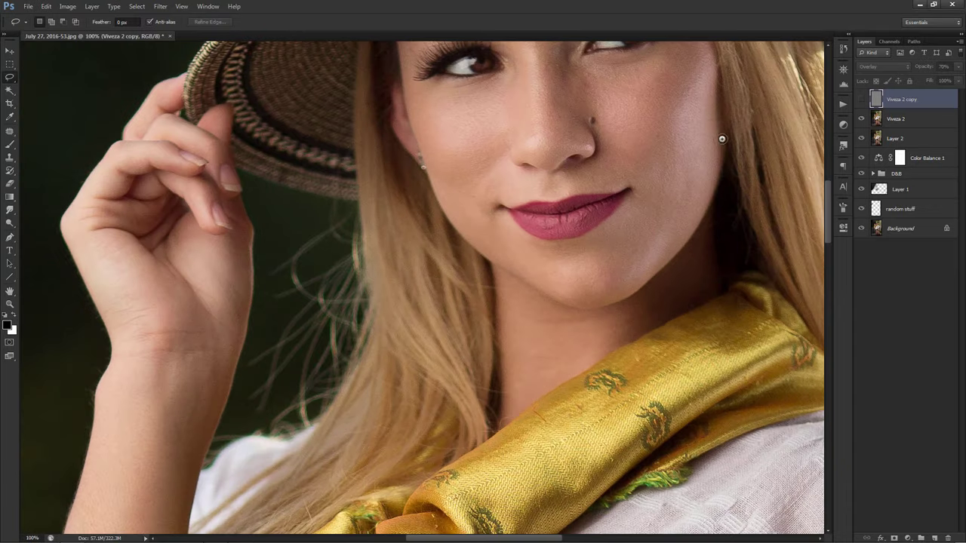
{"action": "left_click_drag", "start_coordinate": [716, 118], "coordinate": [700, 198]}
{"action": "left_click", "coordinate": [861, 97]}
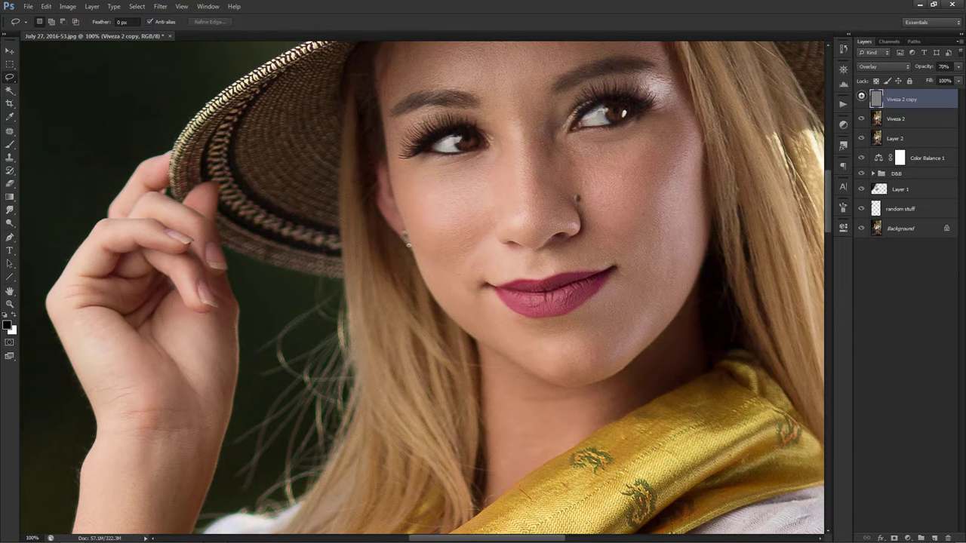
{"action": "left_click", "coordinate": [861, 98]}
{"action": "left_click", "coordinate": [860, 96]}
{"action": "left_click", "coordinate": [861, 96]}
{"action": "left_click", "coordinate": [861, 96]}
{"action": "left_click", "coordinate": [861, 96]}
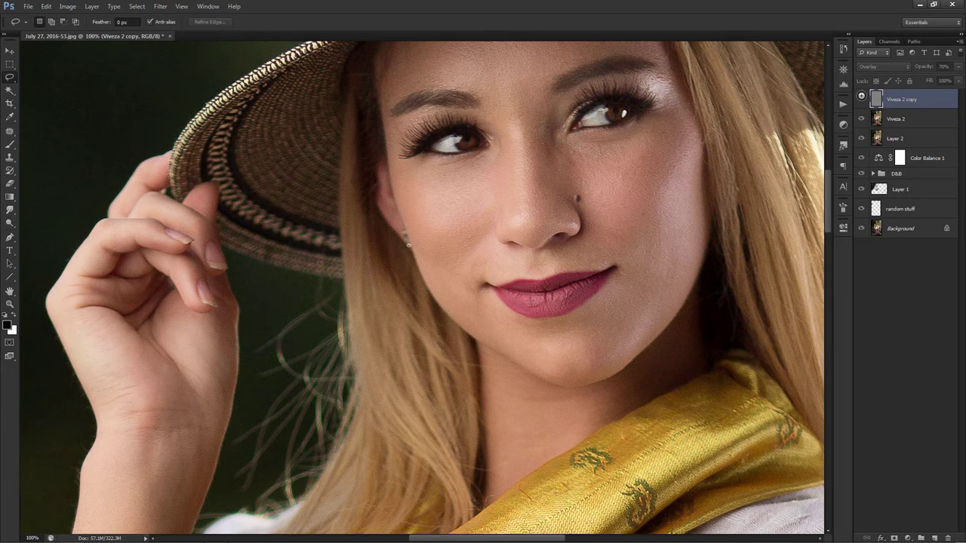
{"action": "left_click", "coordinate": [861, 96]}
{"action": "key", "text": "ctrl+0"}
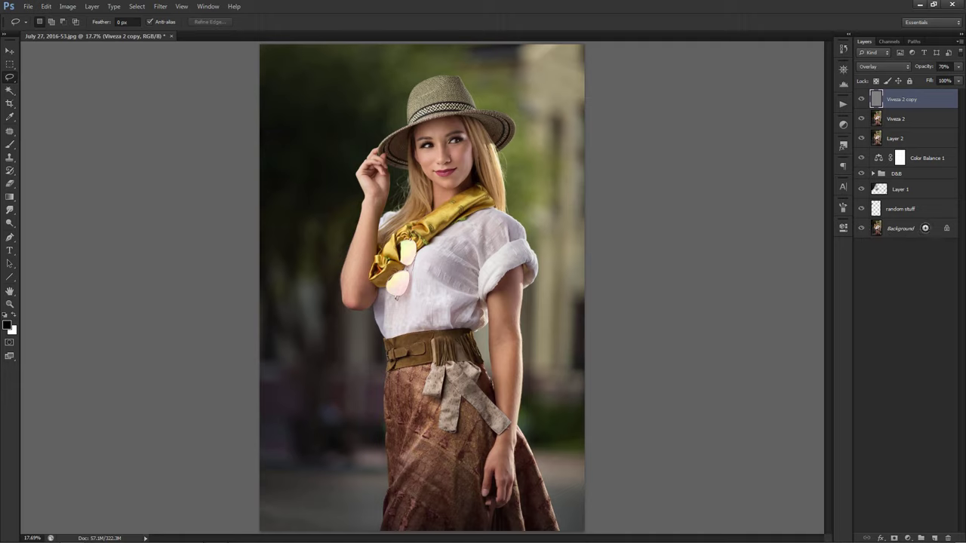
{"action": "left_click", "coordinate": [861, 228], "text": "alt"}
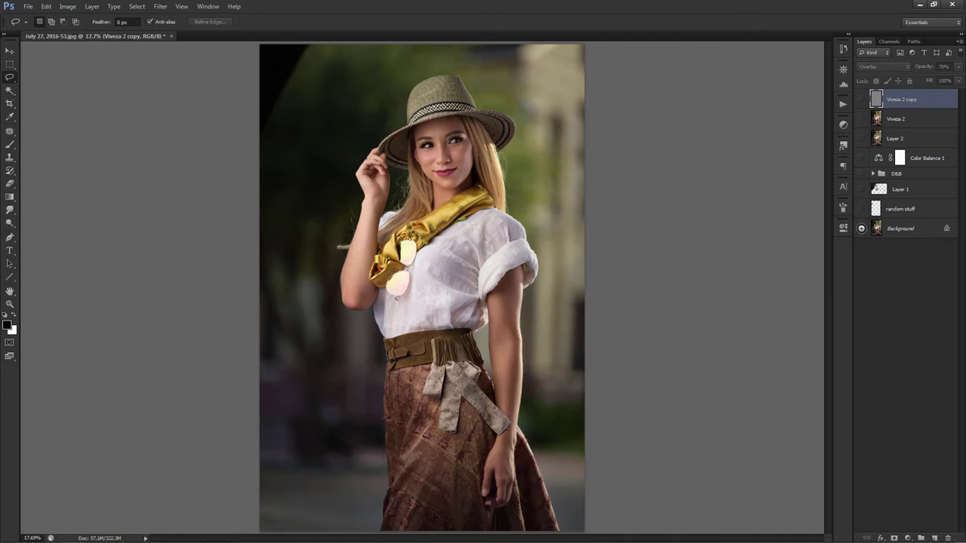
{"action": "left_click", "coordinate": [861, 228], "text": "alt"}
{"action": "left_click", "coordinate": [861, 228], "text": "alt"}
{"action": "left_click", "coordinate": [860, 228], "text": "alt"}
{"action": "left_click", "coordinate": [860, 227], "text": "alt"}
{"action": "left_click", "coordinate": [861, 228], "text": "alt"}
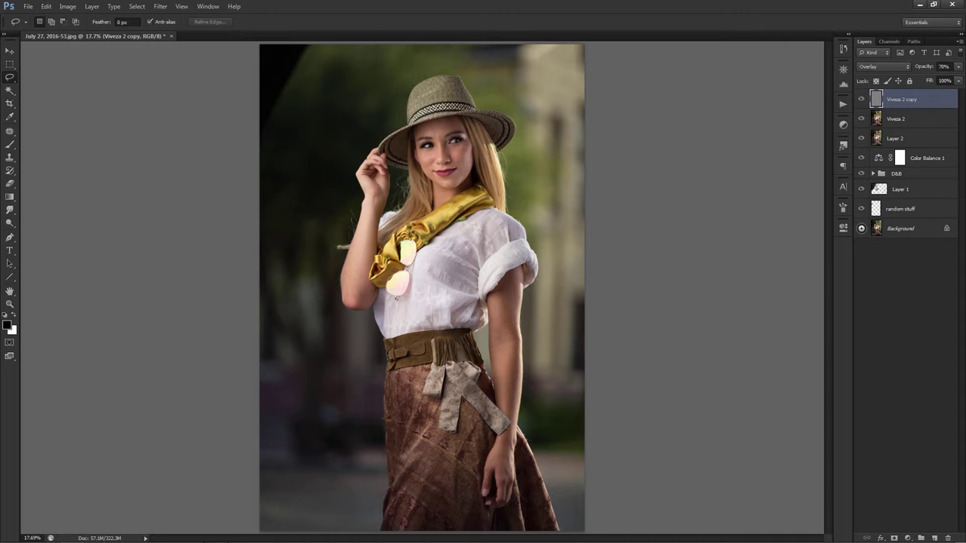
{"action": "left_click", "coordinate": [861, 228], "text": "alt"}
{"action": "left_click", "coordinate": [861, 228], "text": "alt"}
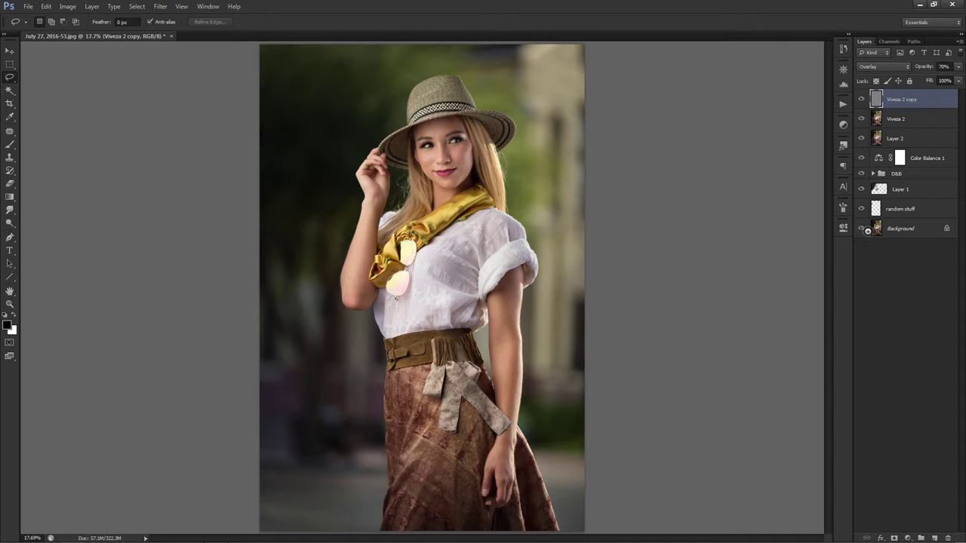